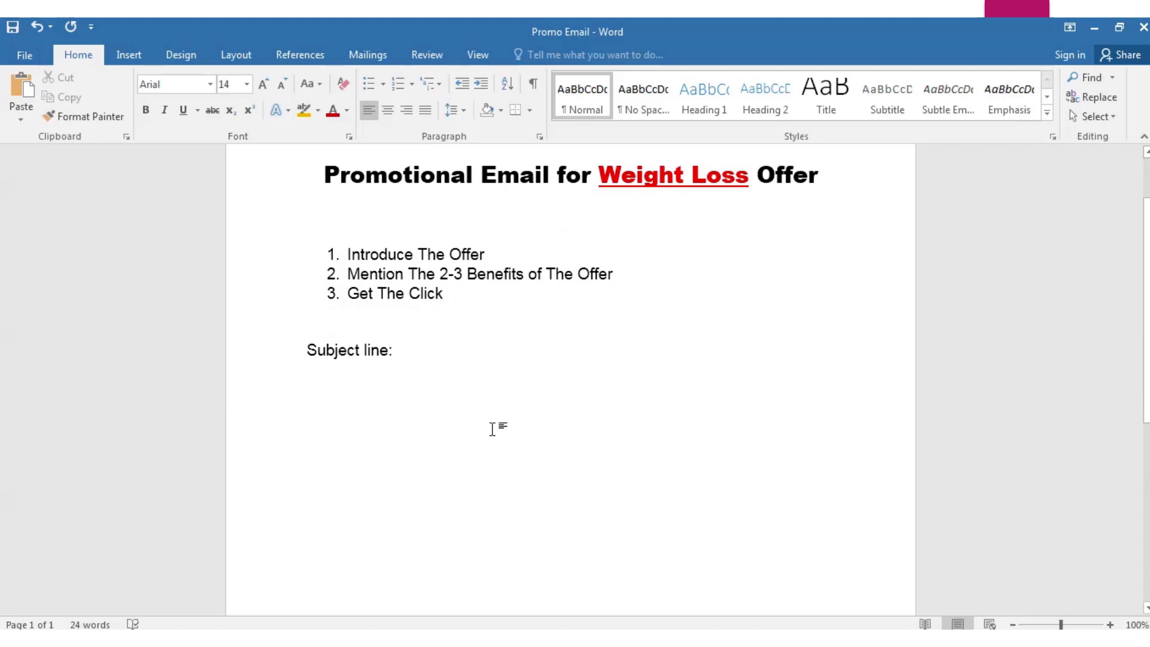
Type the greeting 'Hey,' on the line below Subject line: and start a new line
{"action": "key", "text": "Caps_Lock"}
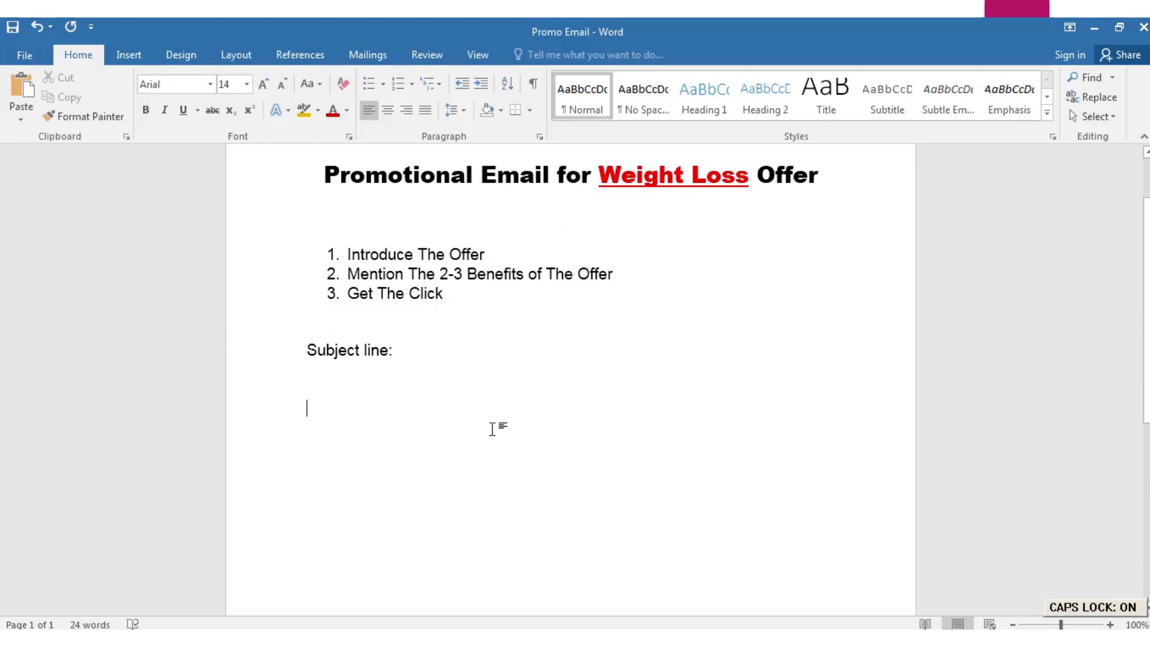
{"action": "type", "text": "H"}
{"action": "key", "text": "Caps_Lock"}
{"action": "type", "text": "ey"}
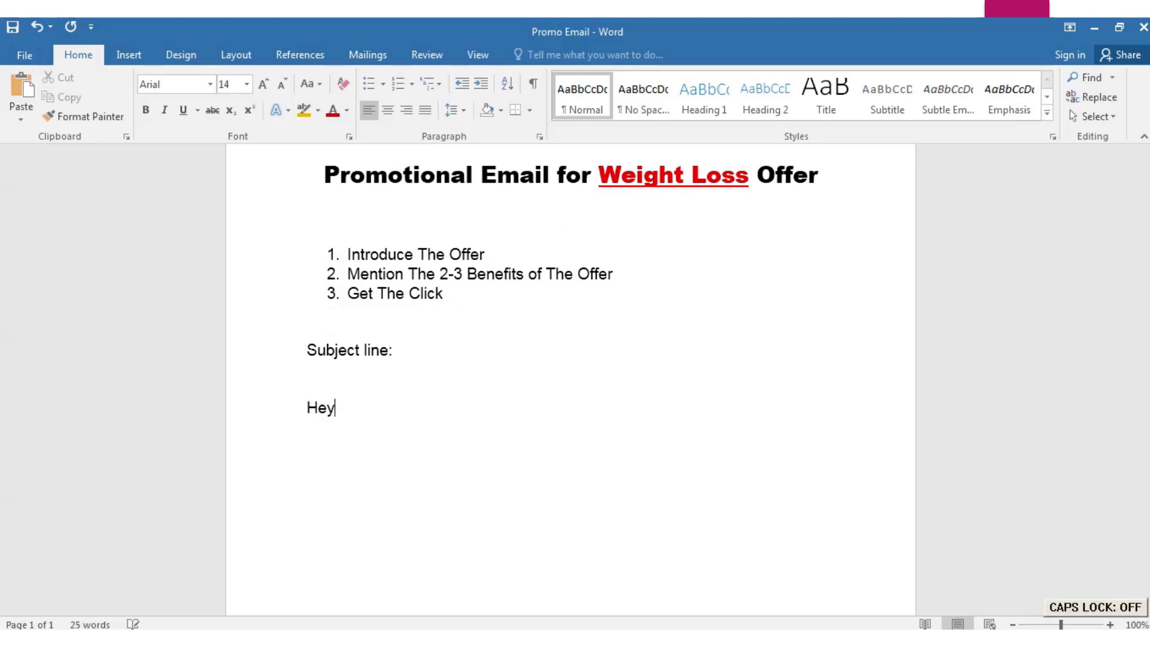
{"action": "type", "text": ","}
{"action": "key", "text": "Return"}
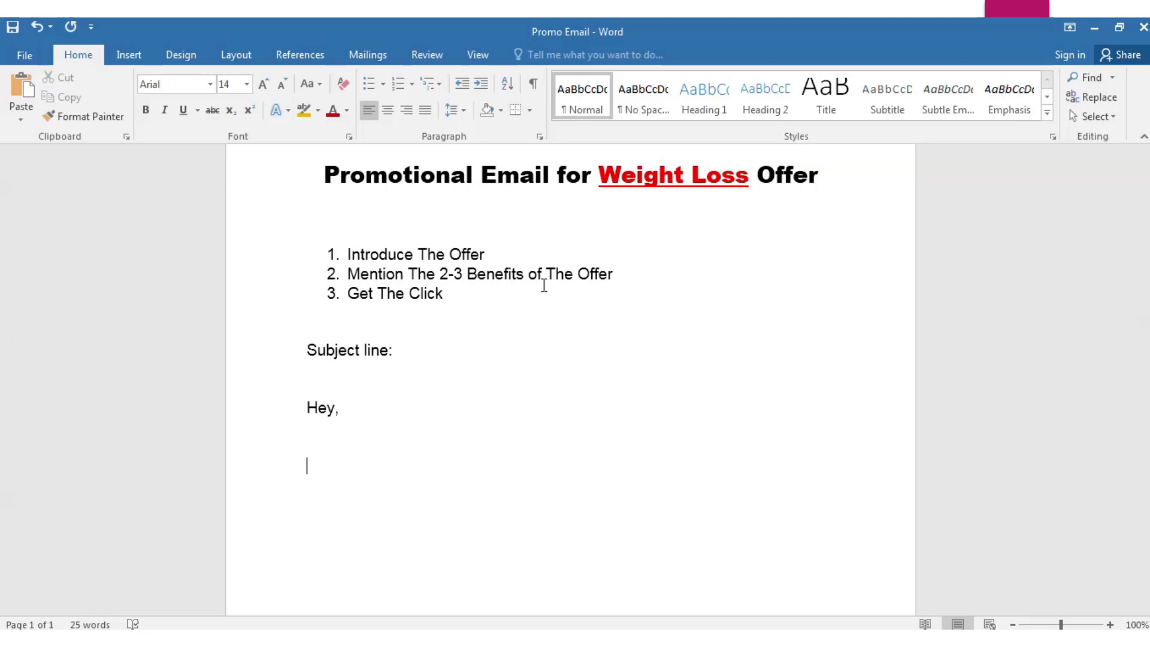
Add a second blank line below 'Hey,' for the email body
{"action": "scroll", "coordinate": [494, 473], "scroll_direction": "up", "scroll_amount": 1}
{"action": "scroll", "coordinate": [497, 475], "scroll_direction": "up", "scroll_amount": 1}
{"action": "scroll", "coordinate": [497, 475], "scroll_direction": "down", "scroll_amount": 2}
{"action": "left_click", "coordinate": [398, 355]}
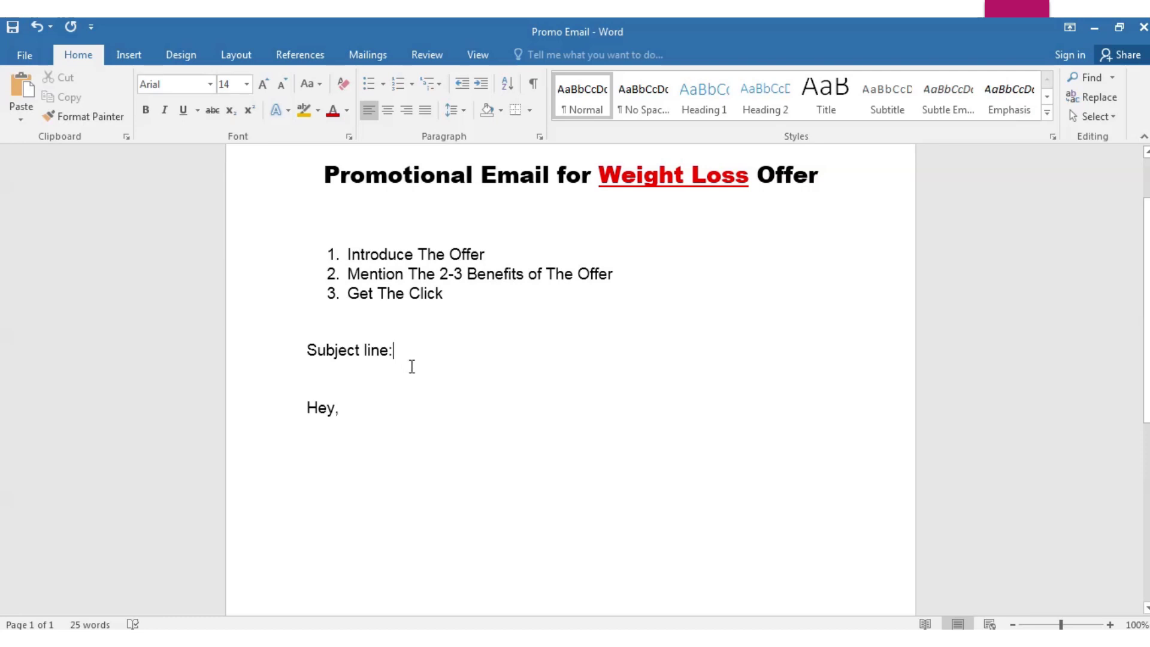
{"action": "left_click", "coordinate": [327, 460]}
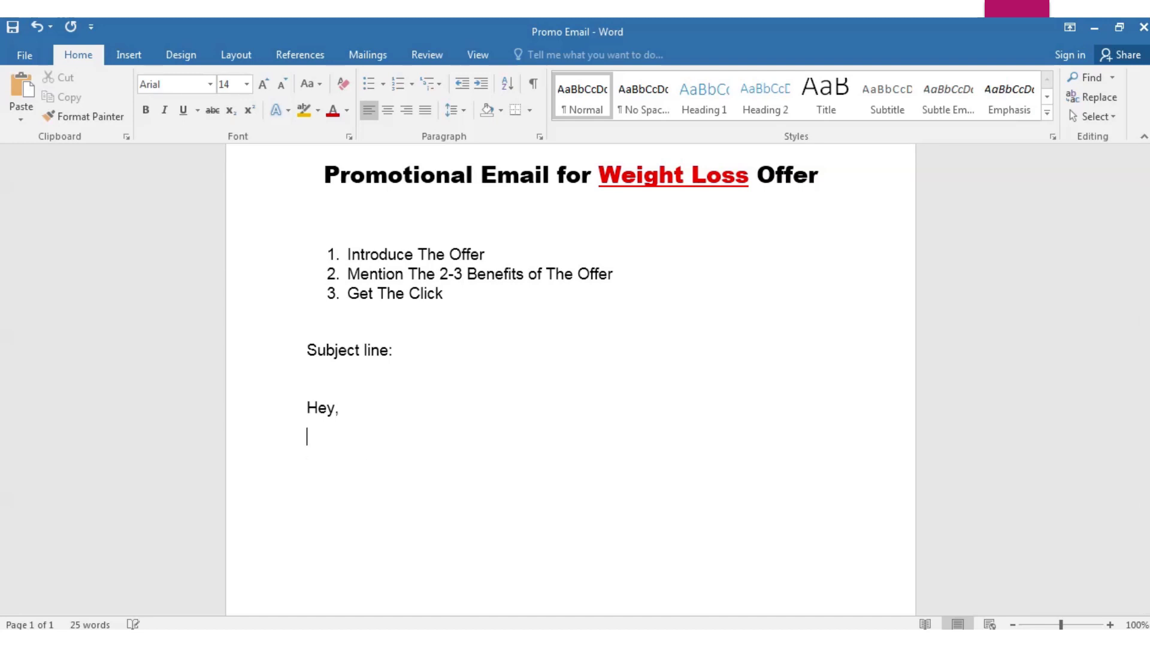
{"action": "key", "text": "Return"}
{"action": "key", "text": "Caps_Lock"}
Type 'Flat belly is an amazing weight loss solution.' and start a new paragraph
{"action": "type", "text": "F"}
{"action": "key", "text": "Caps_Lock"}
{"action": "type", "text": "lat belly is an "}
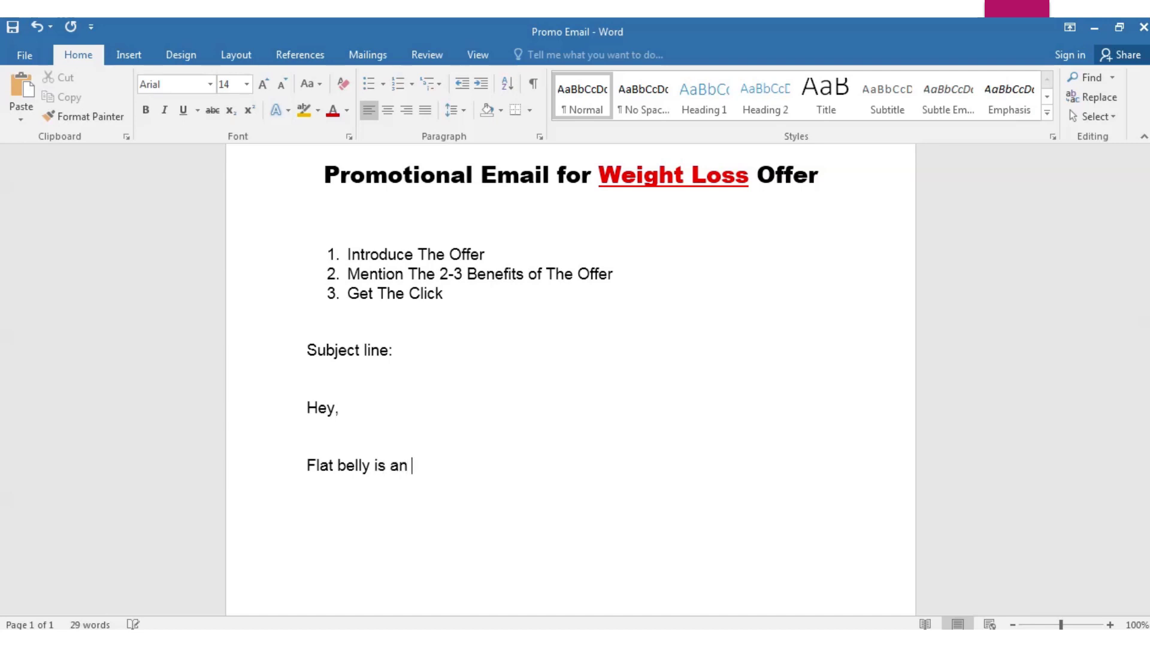
{"action": "type", "text": "amazing wei"}
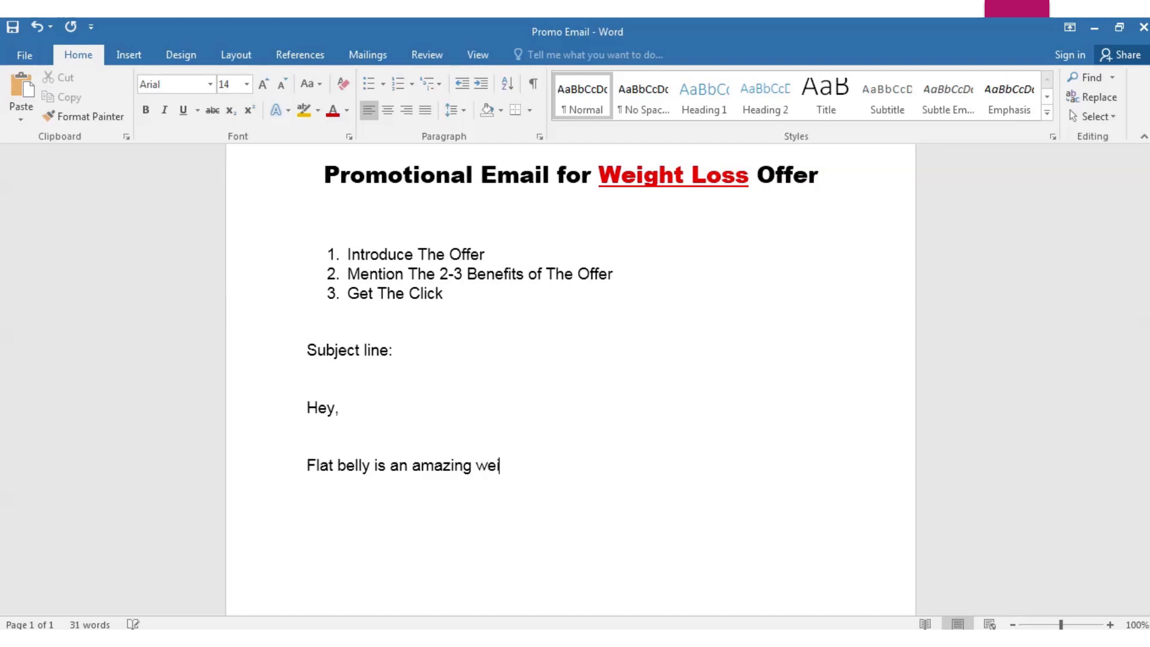
{"action": "type", "text": "ght loss so"}
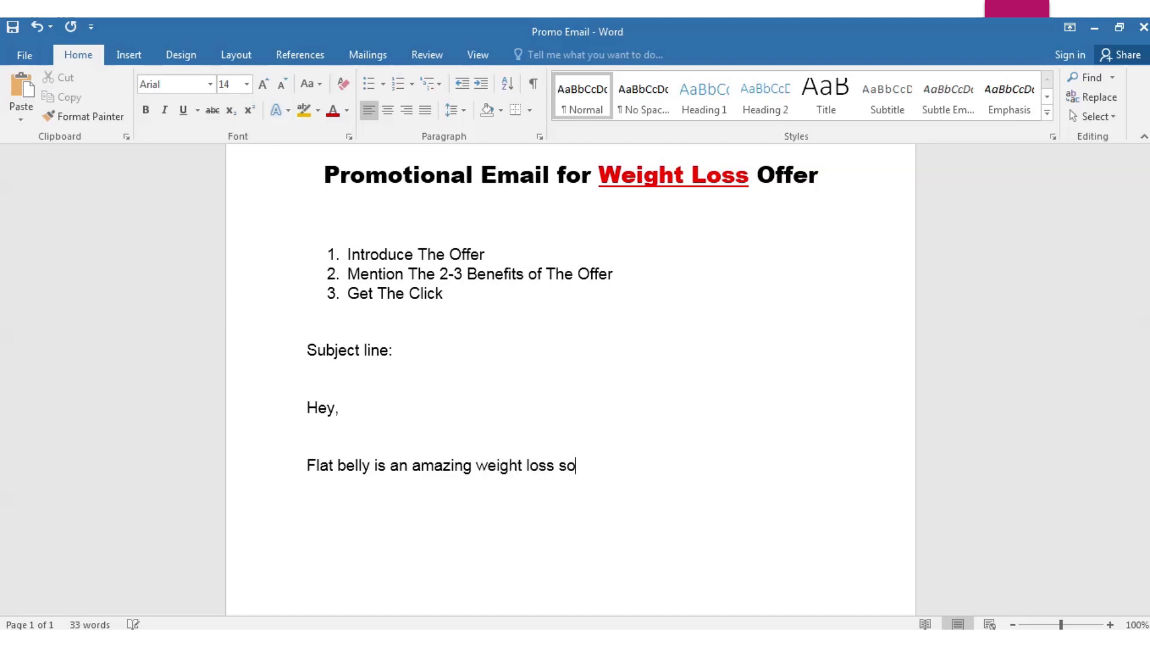
{"action": "type", "text": "lution."}
{"action": "key", "text": "Return"}
{"action": "key", "text": "Return"}
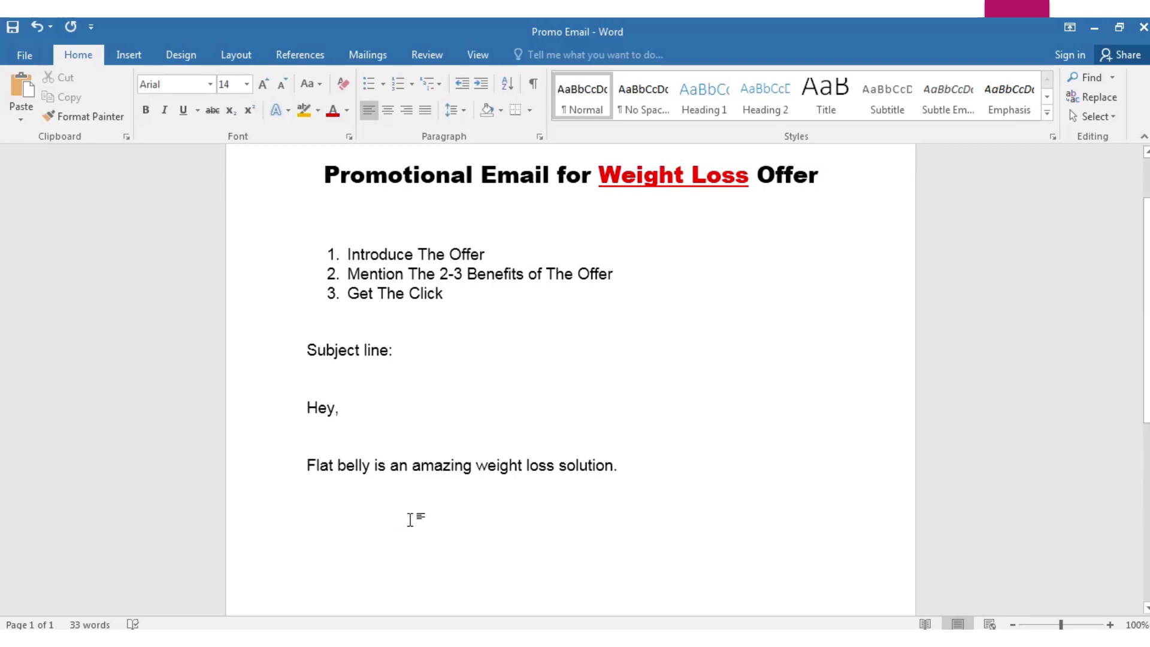
Begin the second paragraph with 'It allows you to lose ONE', with ONE in capitals
{"action": "key", "text": "Caps_Lock"}
{"action": "type", "text": "I"}
{"action": "key", "text": "Caps_Lock"}
{"action": "type", "text": "t"}
{"action": "type", "text": "alo"}
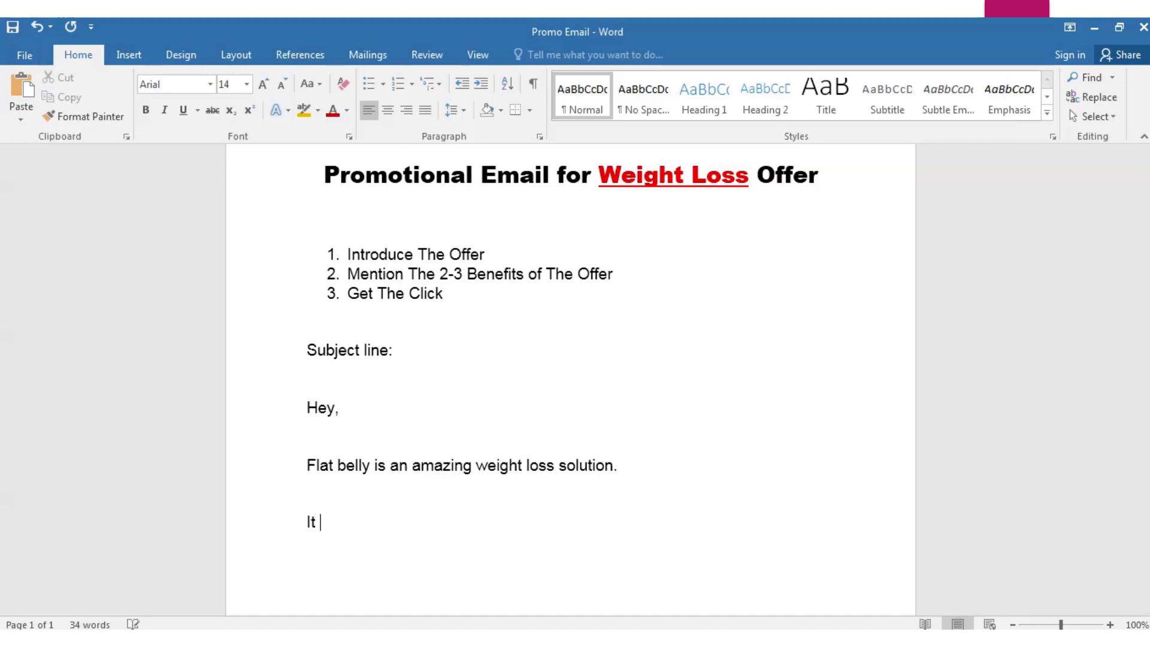
{"action": "type", "text": "o"}
{"action": "key", "text": "BackSpace"}
{"action": "key", "text": "BackSpace"}
{"action": "type", "text": "lows you t"}
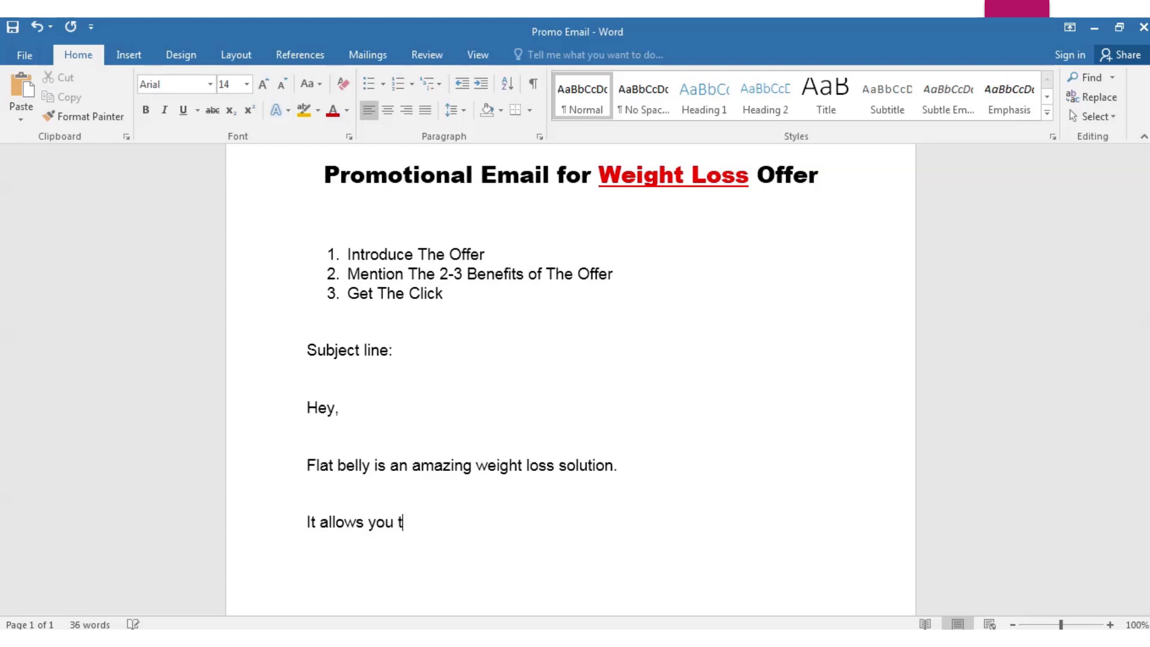
{"action": "type", "text": "o lose one"}
{"action": "key", "text": "BackSpace"}
{"action": "key", "text": "BackSpace"}
{"action": "key", "text": "BackSpace"}
{"action": "key", "text": "BackSpace"}
{"action": "key", "text": "BackSpace"}
{"action": "key", "text": "BackSpace"}
{"action": "key", "text": "BackSpace"}
{"action": "key", "text": "BackSpace"}
{"action": "type", "text": "o"}
{"action": "key", "text": "Caps_Lock"}
{"action": "key", "text": "BackSpace"}
{"action": "type", "text": "ONE"}
{"action": "key", "text": "Caps_Lock"}
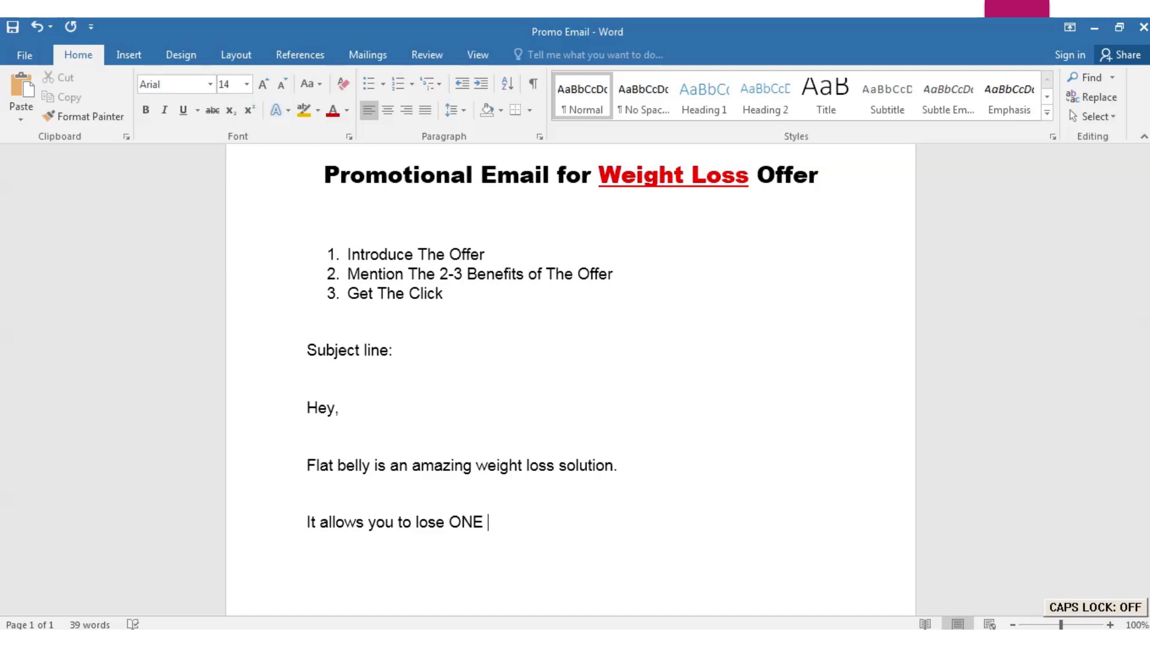
Finish it with 'pound a day without cutting your carbs or doing much hours of exercise.'
{"action": "type", "text": "pound a day"}
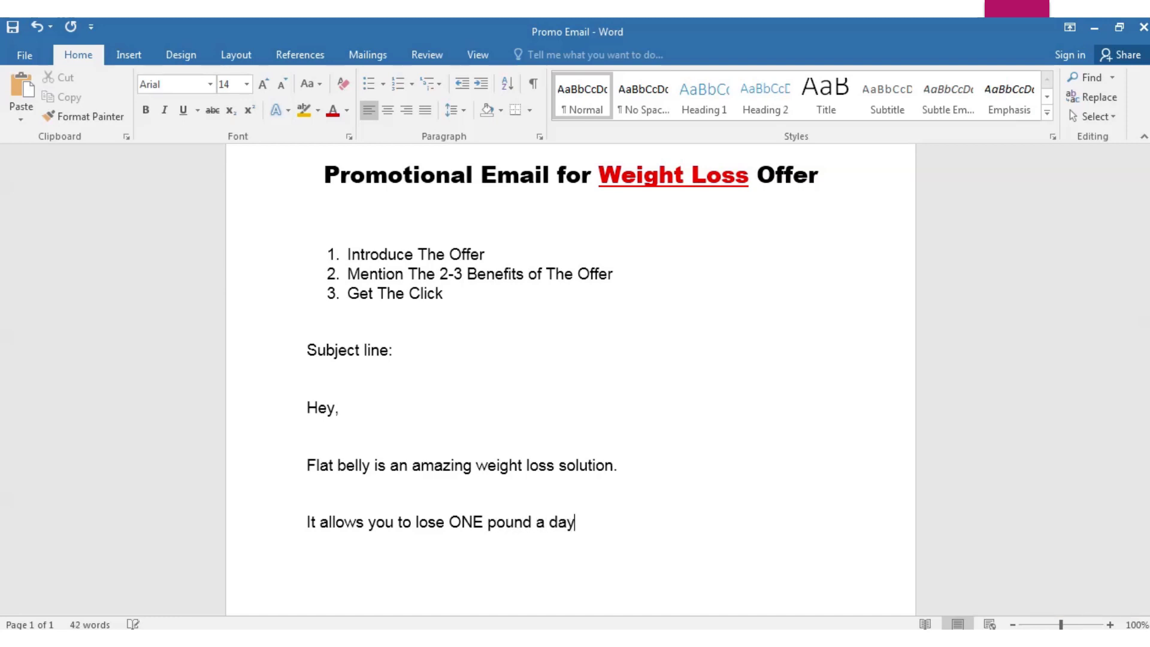
{"action": "type", "text": " without cutti"}
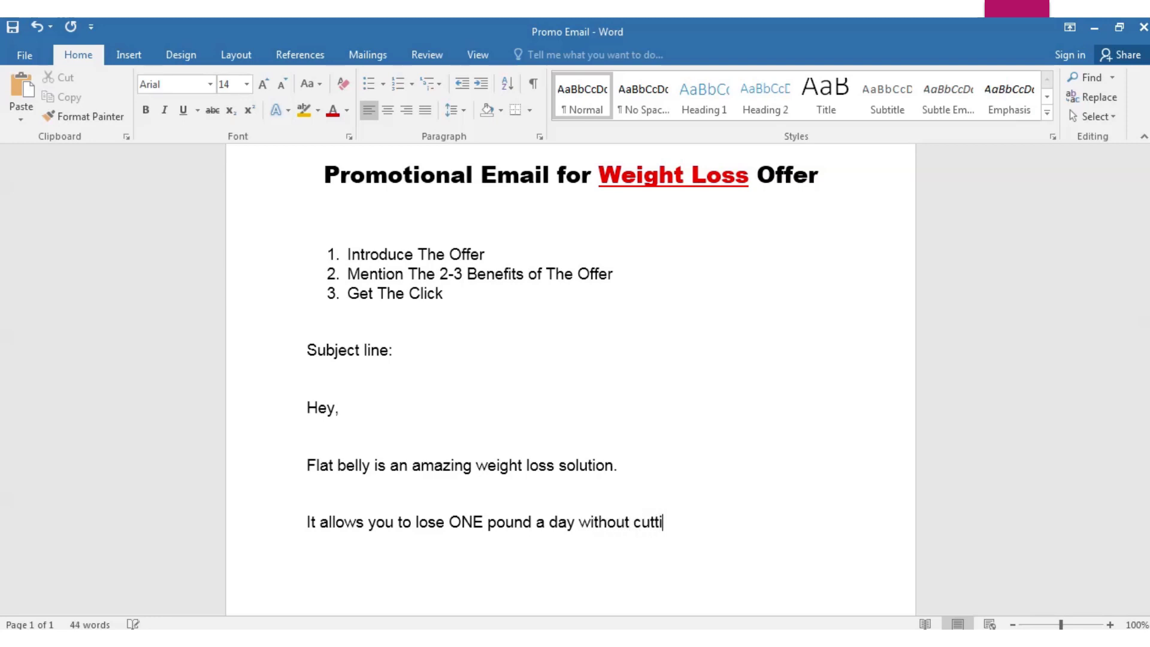
{"action": "type", "text": "ng your carbs "}
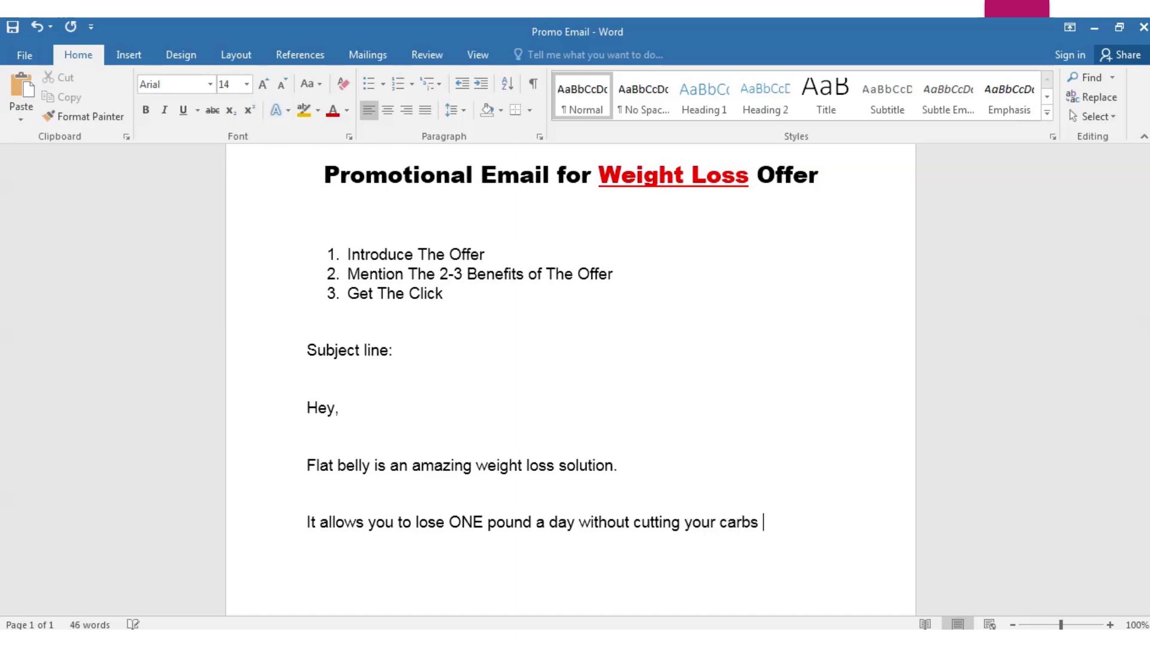
{"action": "type", "text": "or doing m"}
{"action": "key", "text": "BackSpace"}
{"action": "type", "text": "uch"}
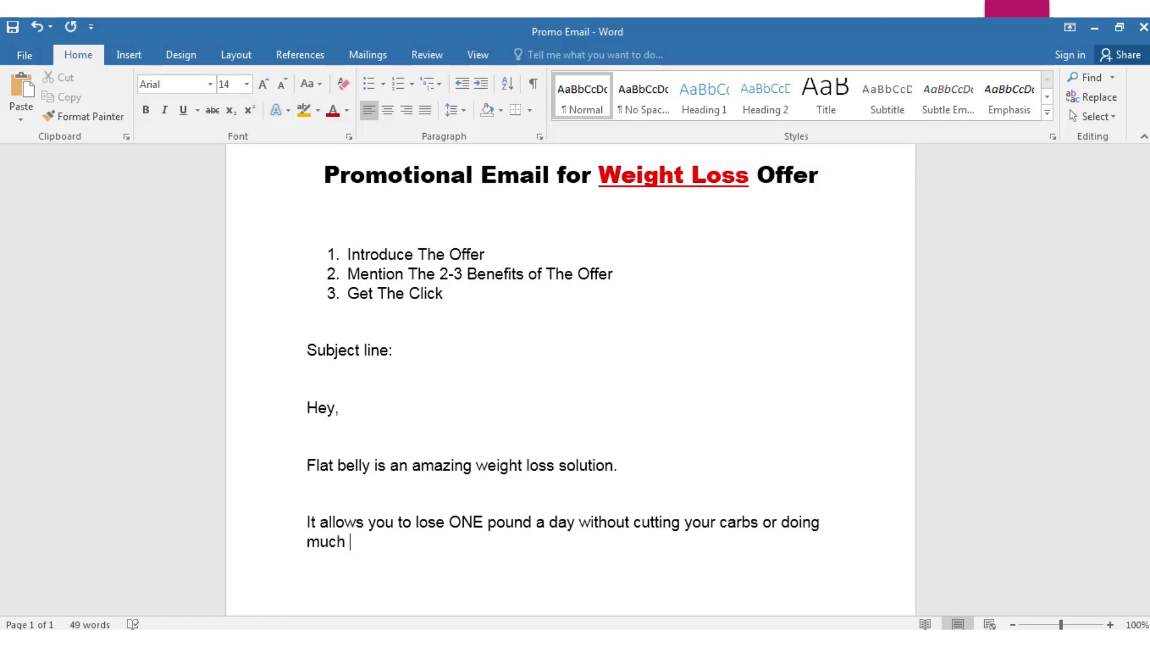
{"action": "type", "text": "hours of exe"}
{"action": "key", "text": "BackSpace"}
{"action": "key", "text": "BackSpace"}
{"action": "type", "text": "xercise"}
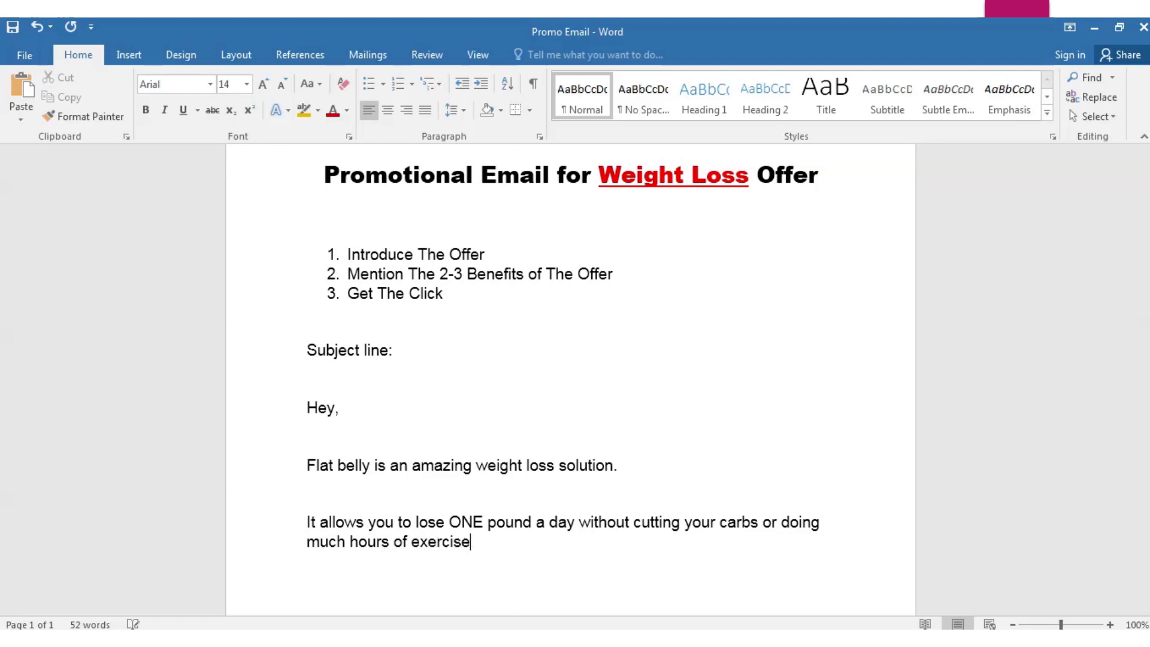
{"action": "type", "text": "."}
{"action": "scroll", "coordinate": [526, 522], "scroll_direction": "down", "scroll_amount": 1}
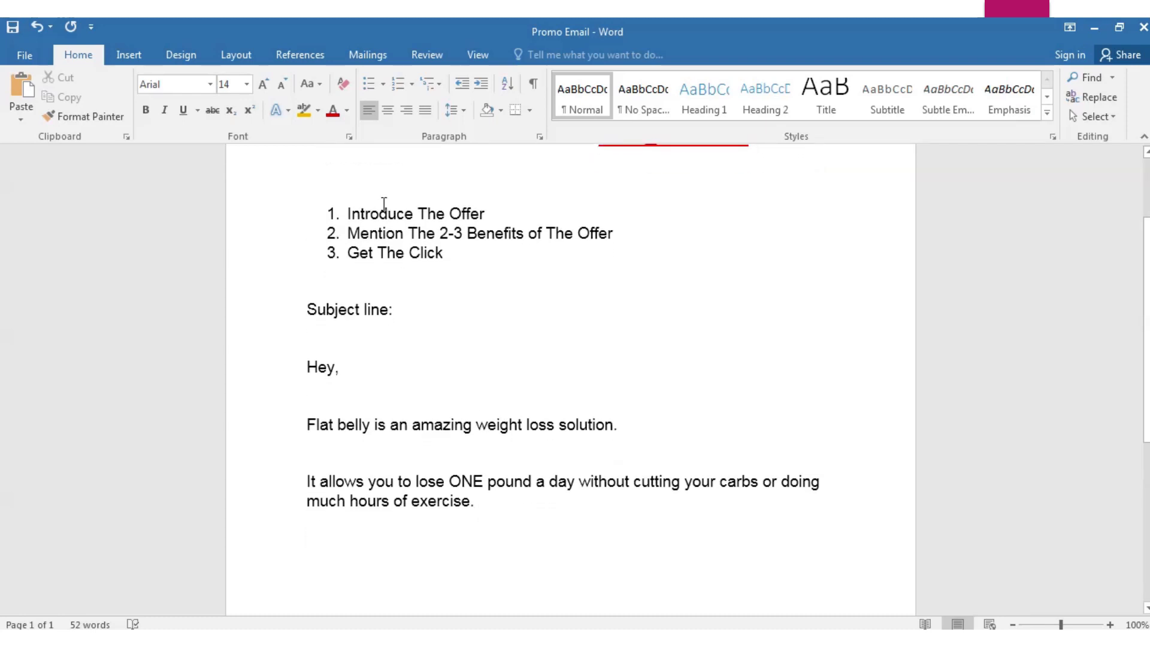
Make the word 'ONE' in the second paragraph bold and underlined
{"action": "left_click_drag", "start_coordinate": [489, 213], "coordinate": [389, 213]}
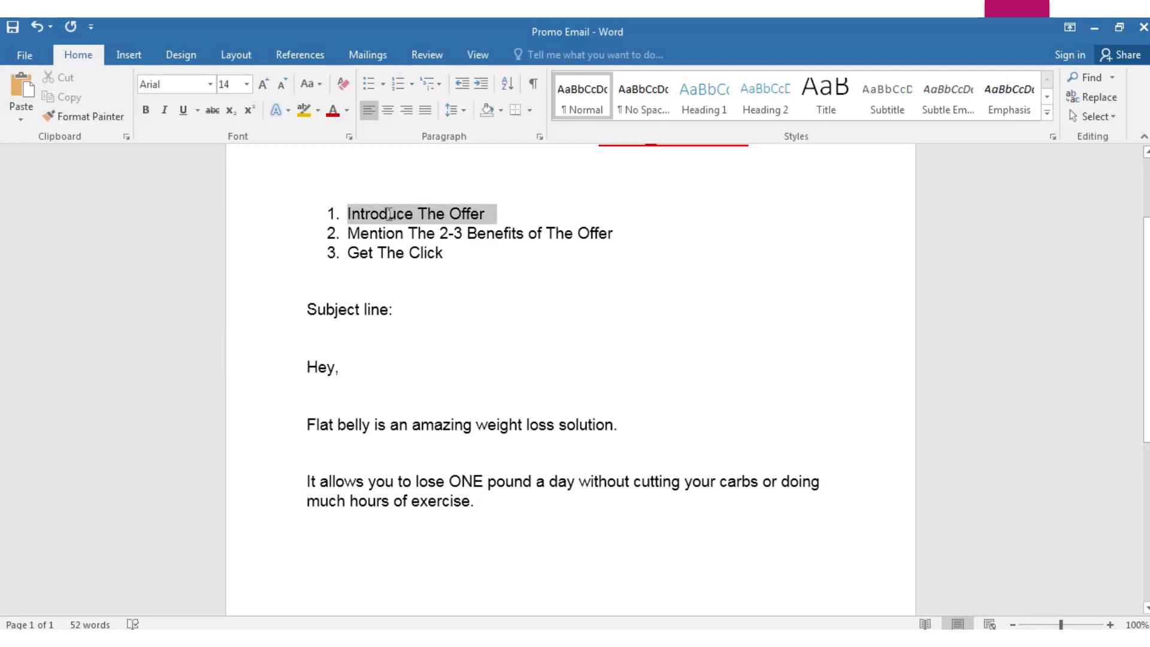
{"action": "left_click", "coordinate": [511, 523]}
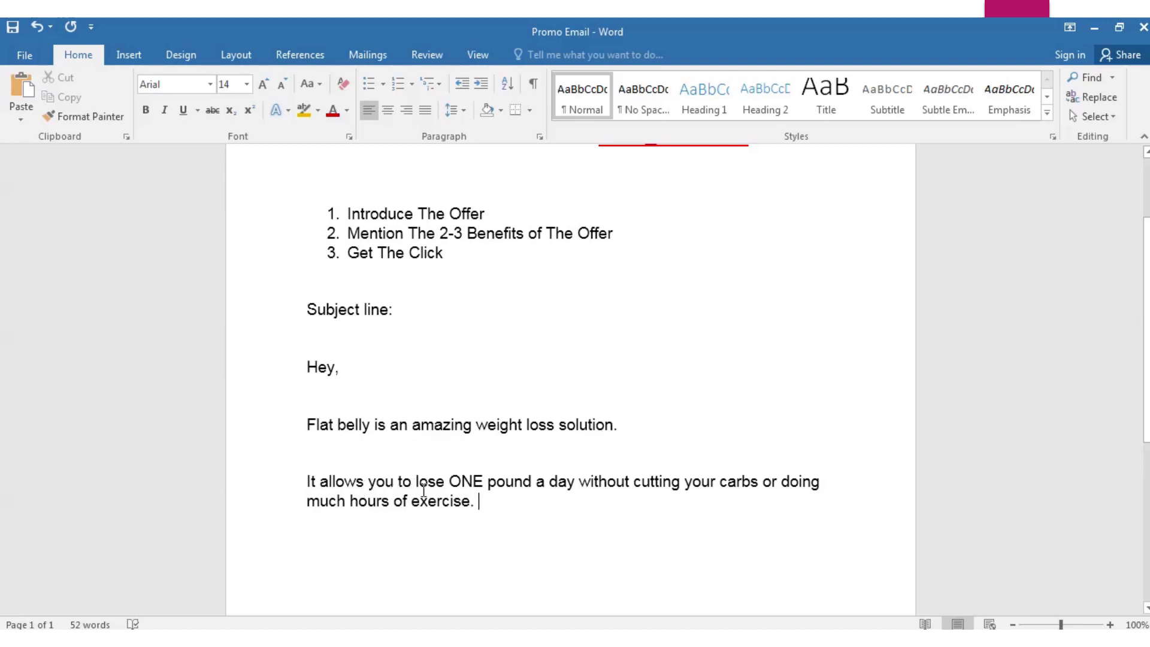
{"action": "mouse_move", "coordinate": [483, 483]}
{"action": "left_mouse_down"}
{"action": "mouse_move", "coordinate": [451, 484]}
{"action": "mouse_move", "coordinate": [466, 488]}
{"action": "left_mouse_up"}
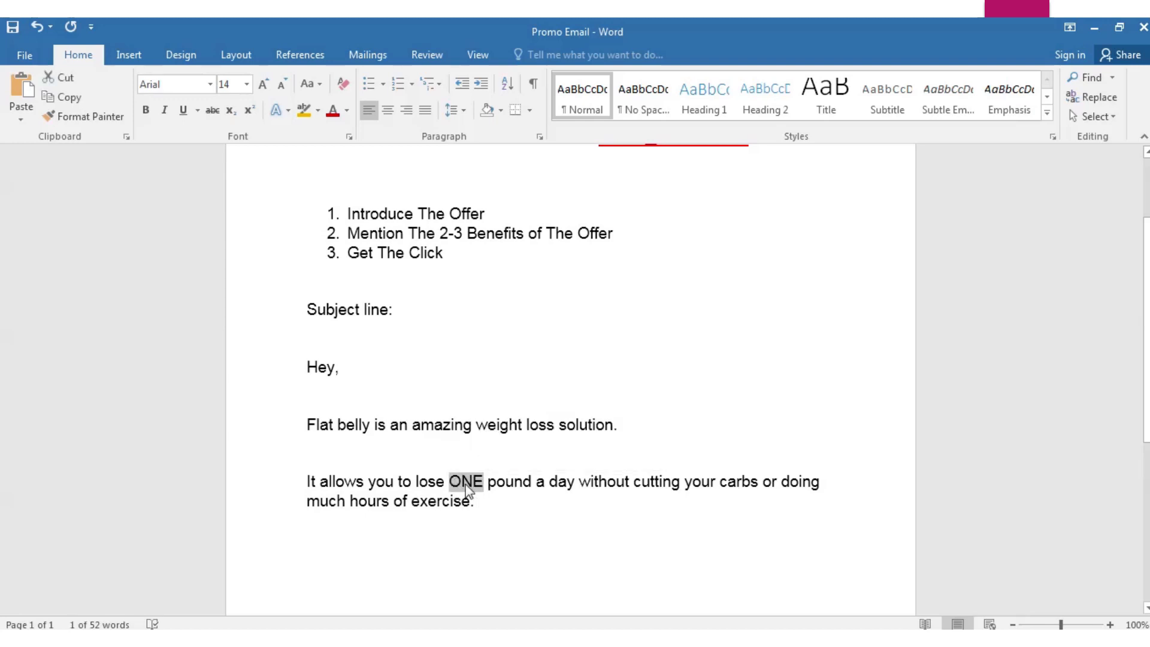
{"action": "key", "text": "ctrl+b"}
{"action": "key", "text": "ctrl+u"}
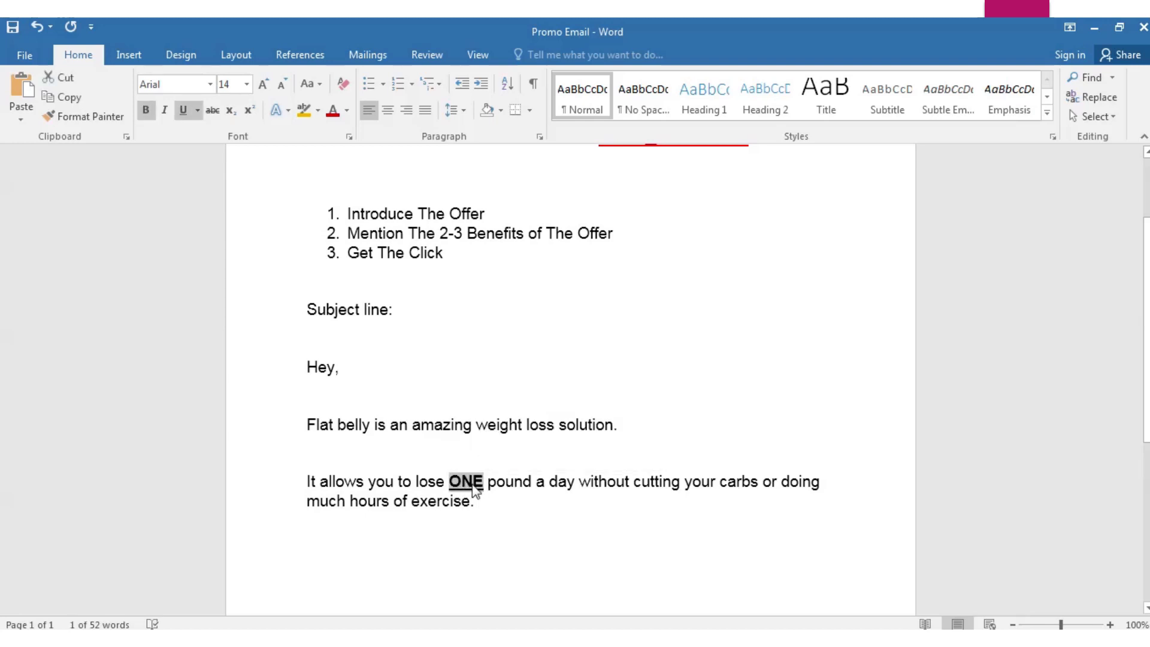
Remove the trailing space after 'exercise.' and start a new paragraph
{"action": "left_click", "coordinate": [507, 526]}
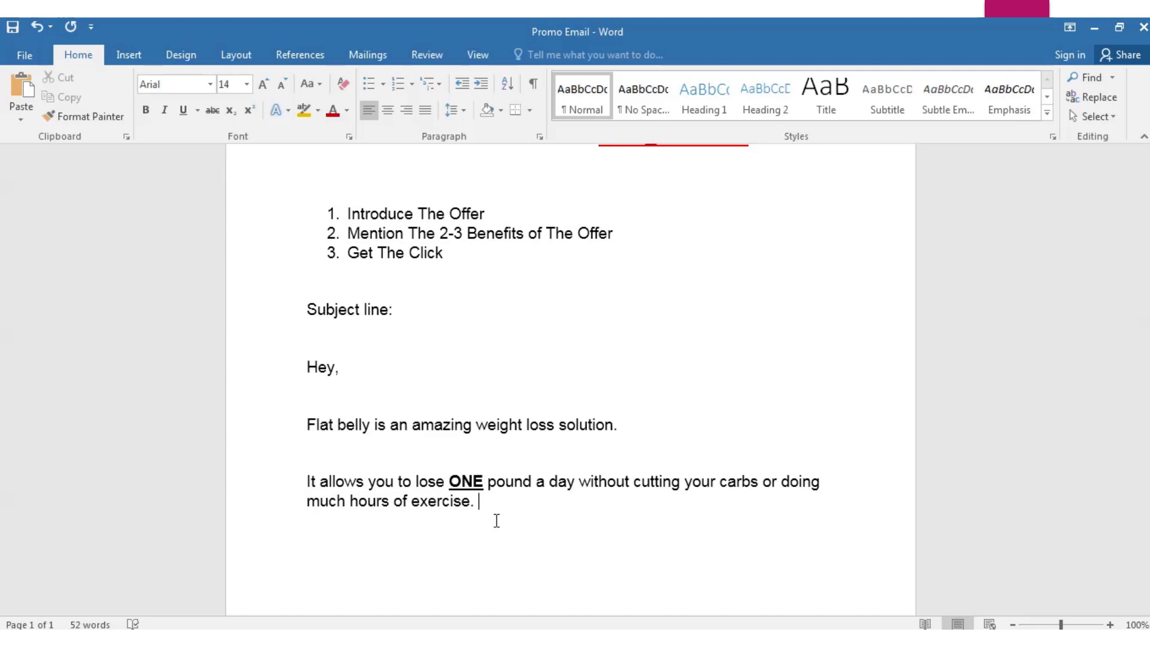
{"action": "key", "text": "BackSpace"}
{"action": "key", "text": "Return"}
On the empty line, type 'This solution activates the 3 important fat-burning molecules in your body…'
{"action": "left_click_drag", "start_coordinate": [626, 232], "coordinate": [388, 238]}
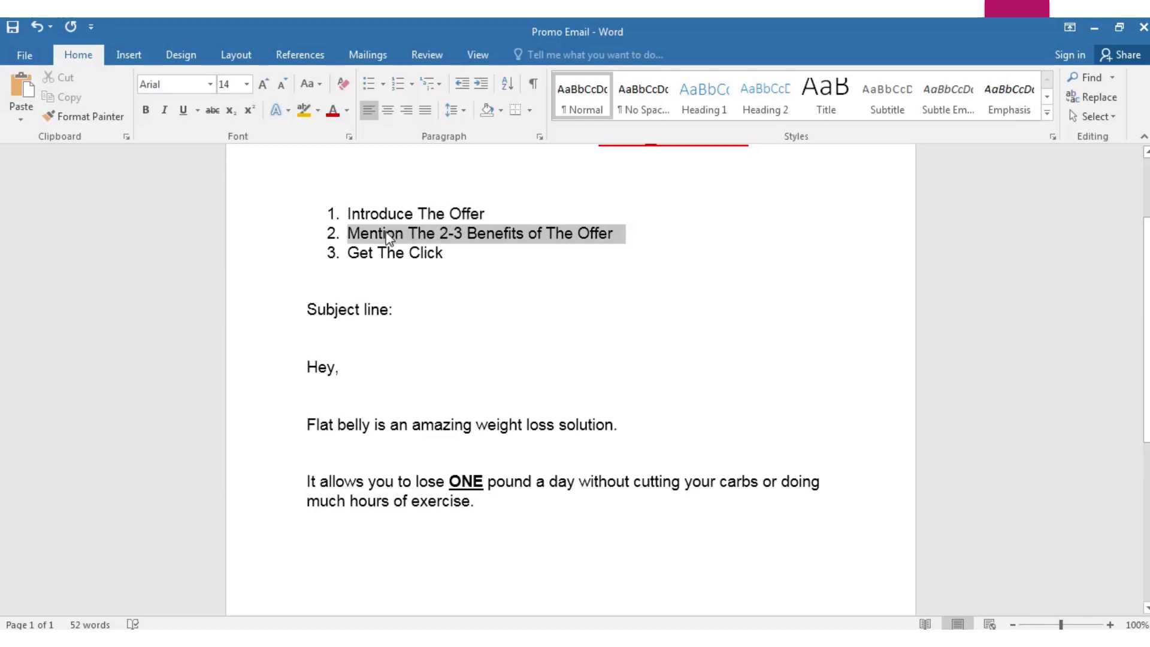
{"action": "scroll", "coordinate": [421, 453], "scroll_direction": "down", "scroll_amount": 2}
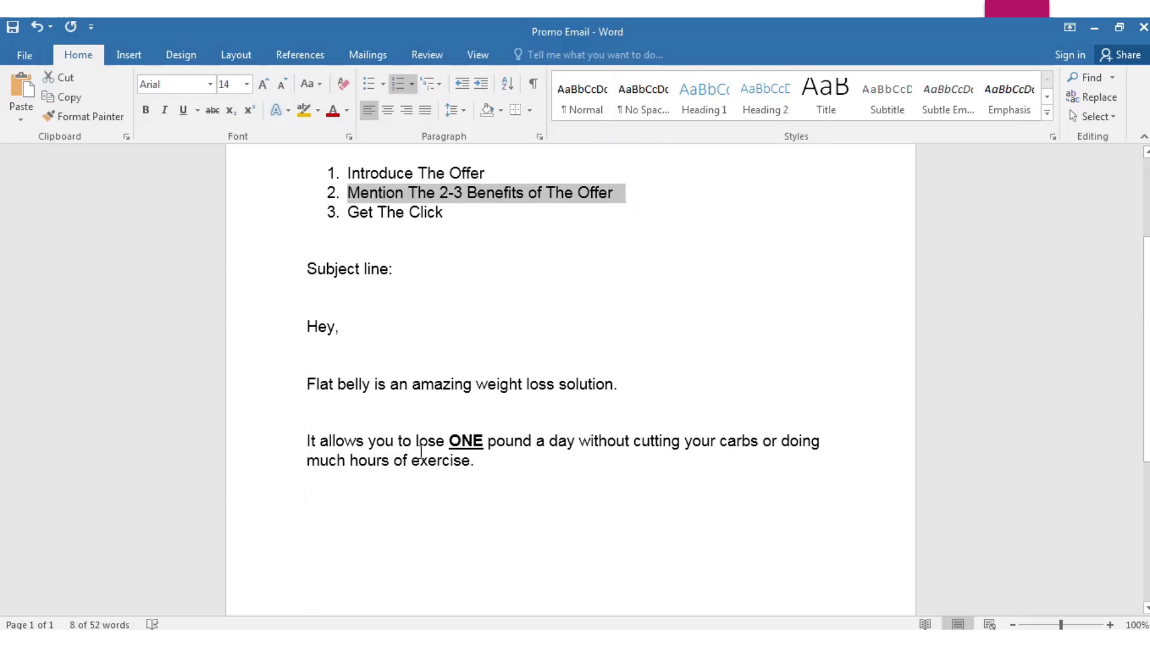
{"action": "left_click", "coordinate": [322, 502]}
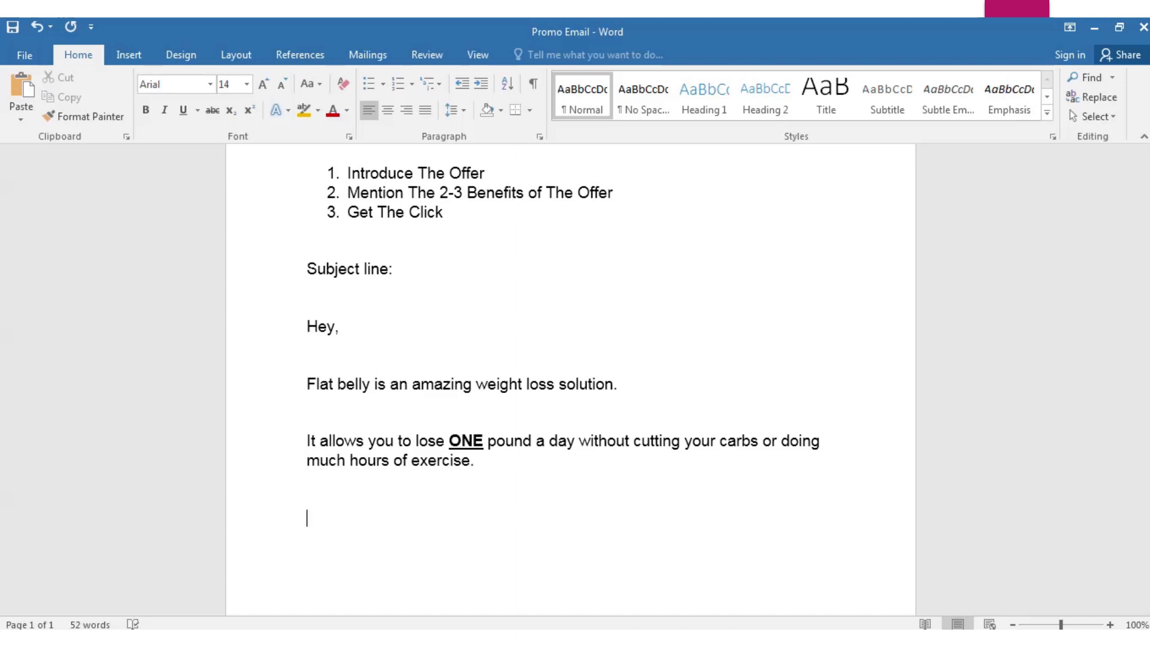
{"action": "key", "text": "Caps_Lock"}
{"action": "type", "text": "T"}
{"action": "key", "text": "Caps_Lock"}
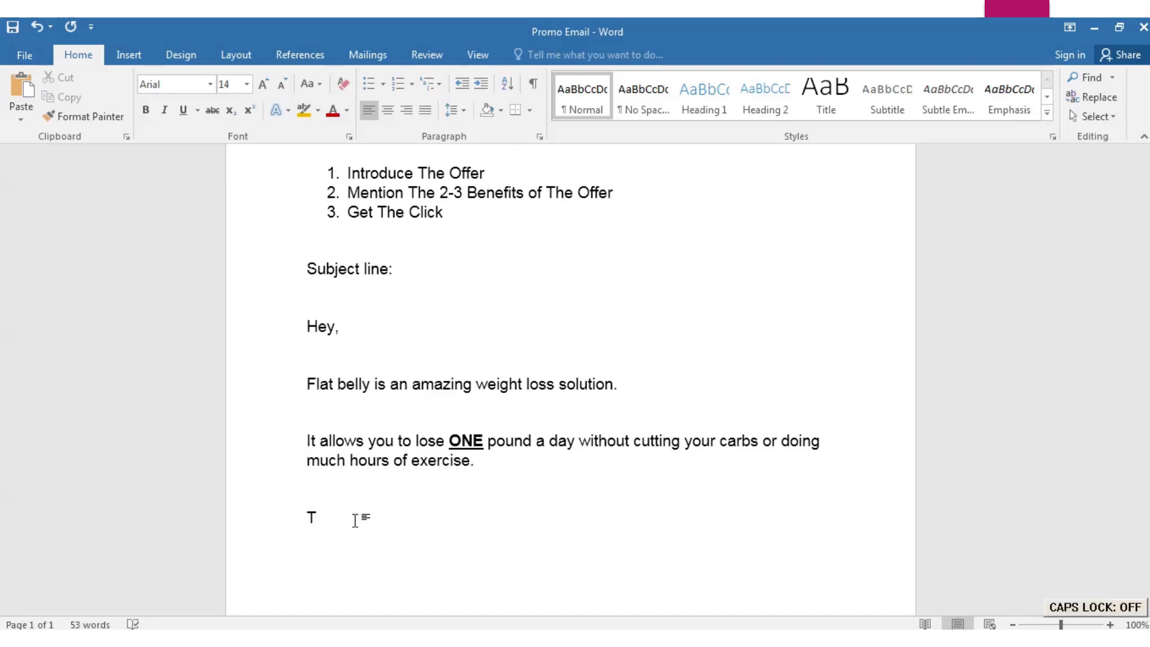
{"action": "key", "text": "BackSpace"}
{"action": "key", "text": "Caps_Lock"}
{"action": "type", "text": "T"}
{"action": "key", "text": "Caps_Lock"}
{"action": "type", "text": "his solution a"}
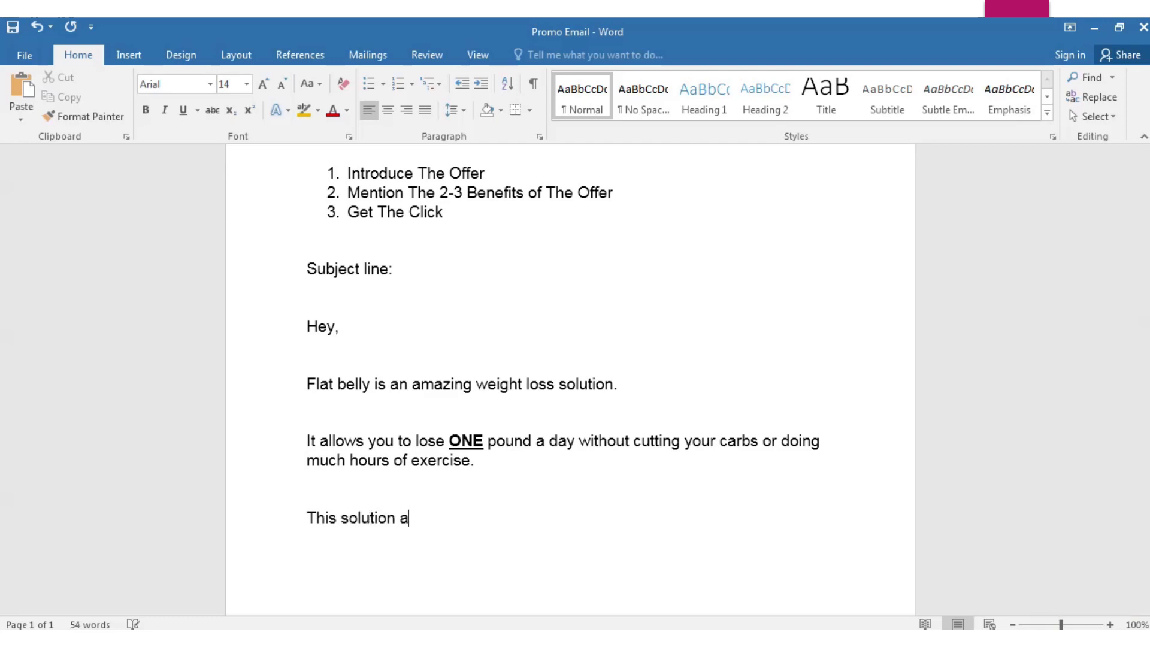
{"action": "type", "text": "ctivates"}
{"action": "type", "text": " the 3"}
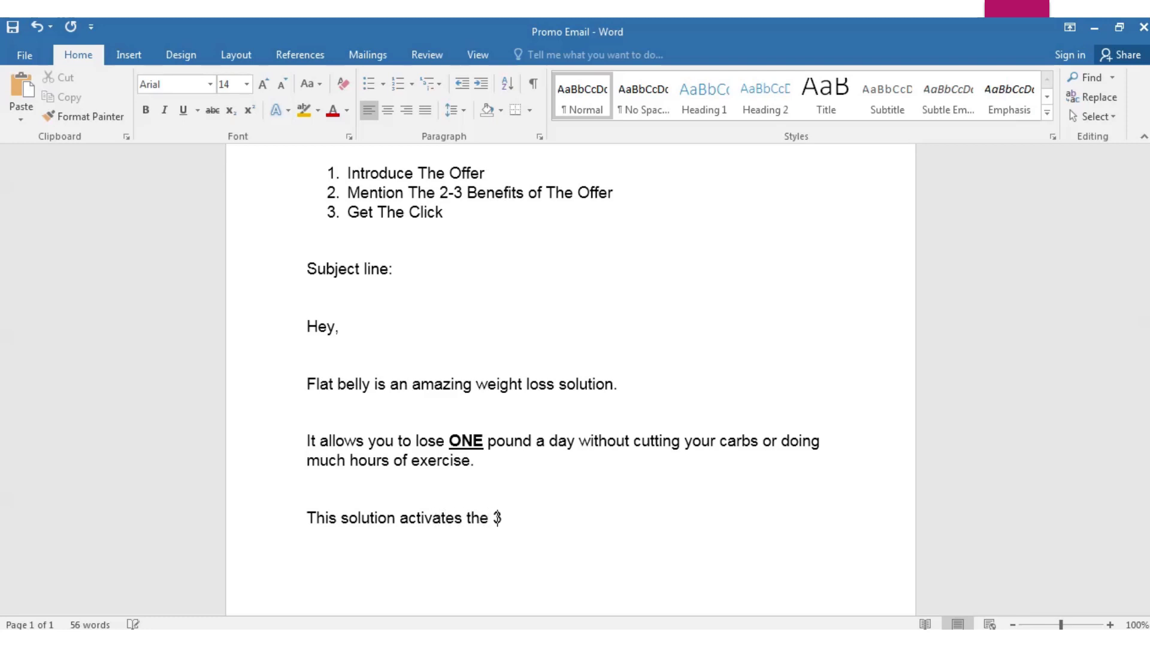
{"action": "type", "text": " important "}
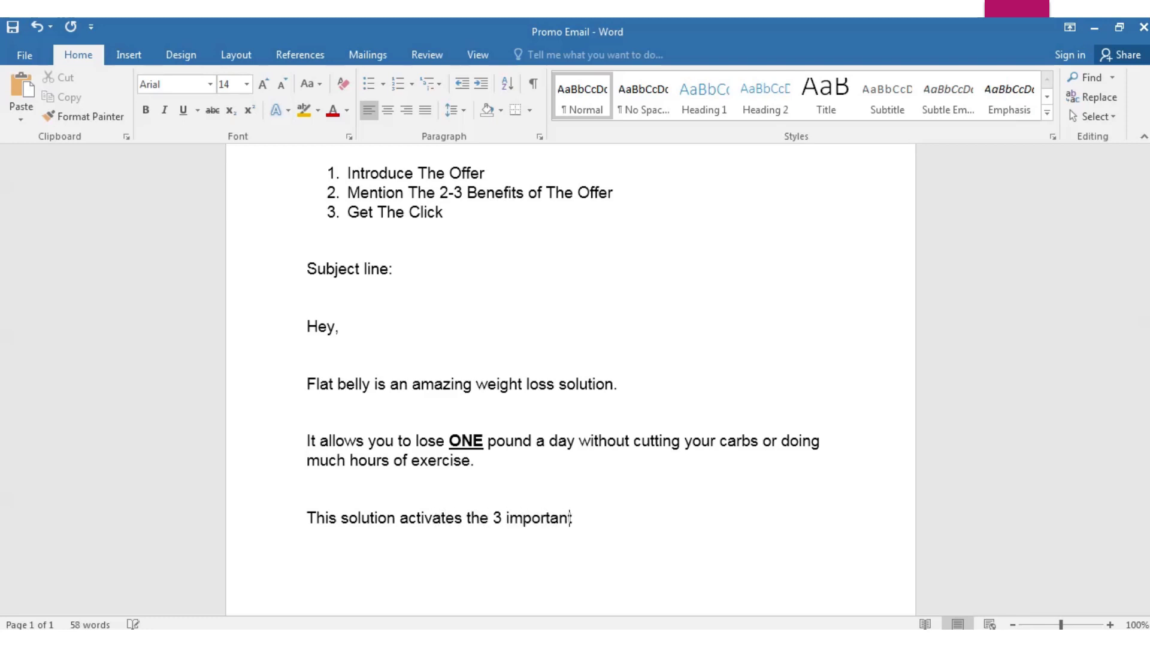
{"action": "type", "text": "fat-burning"}
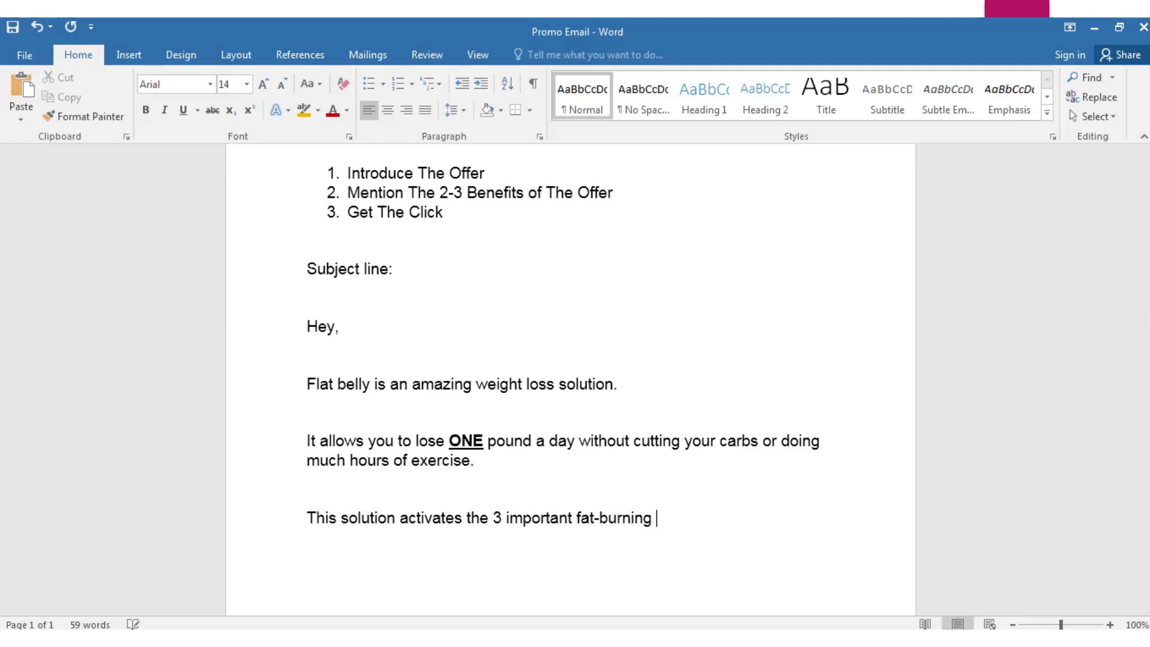
{"action": "type", "text": " molecules in your body "}
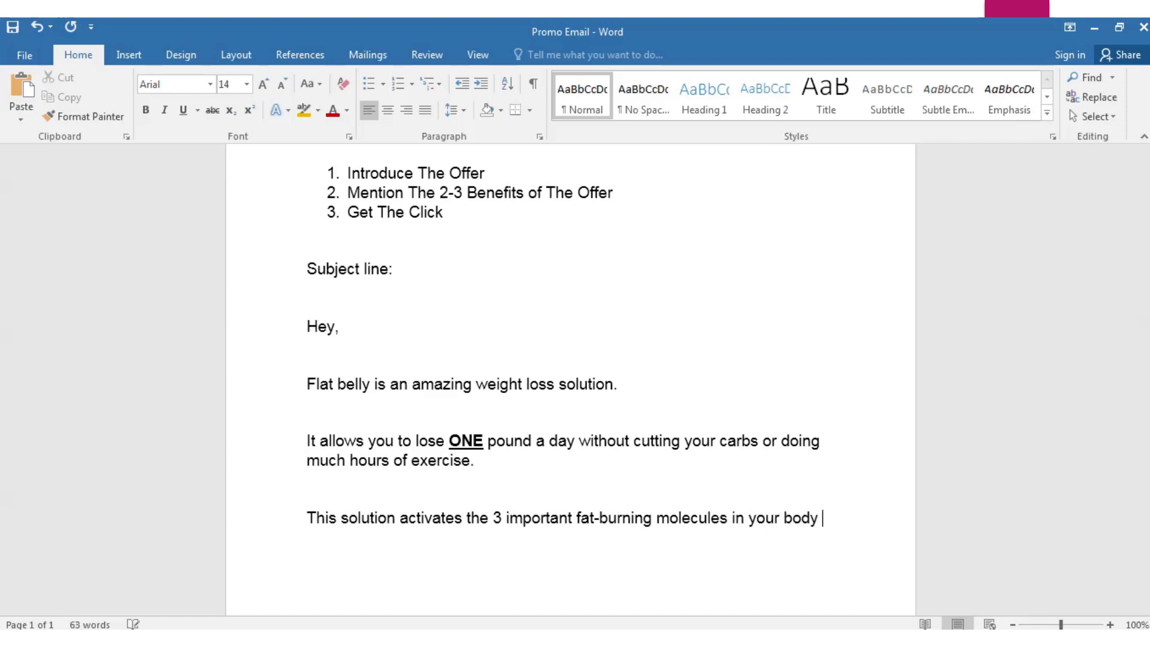
{"action": "type", "text": "that can help"}
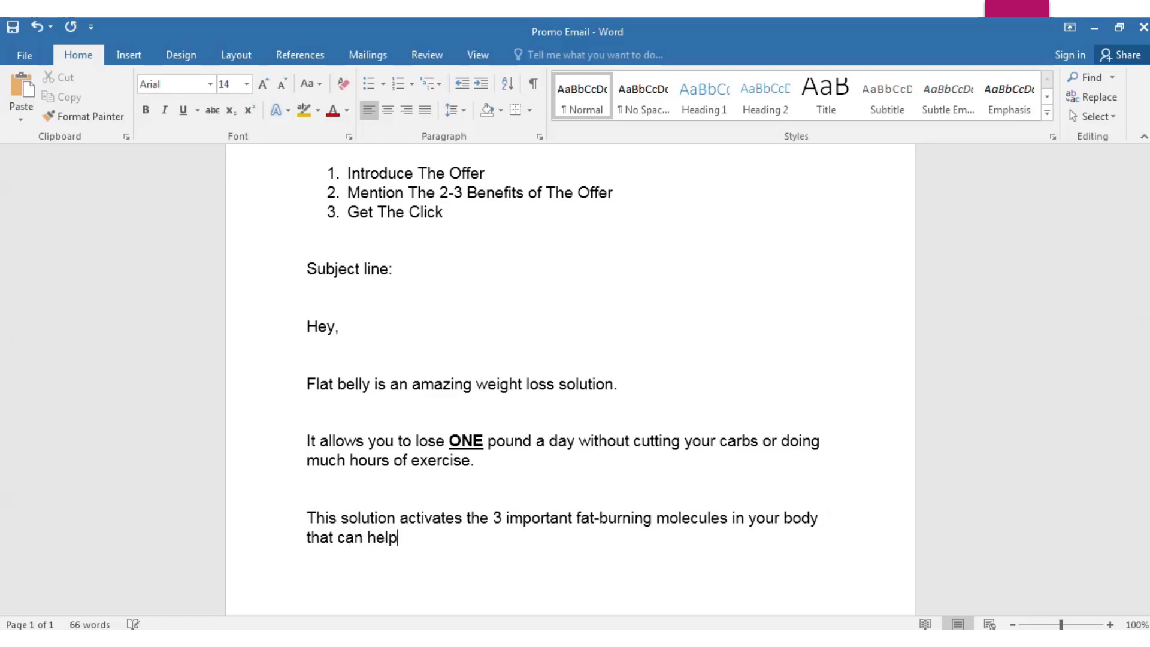
{"action": "type", "text": " you get rid of "}
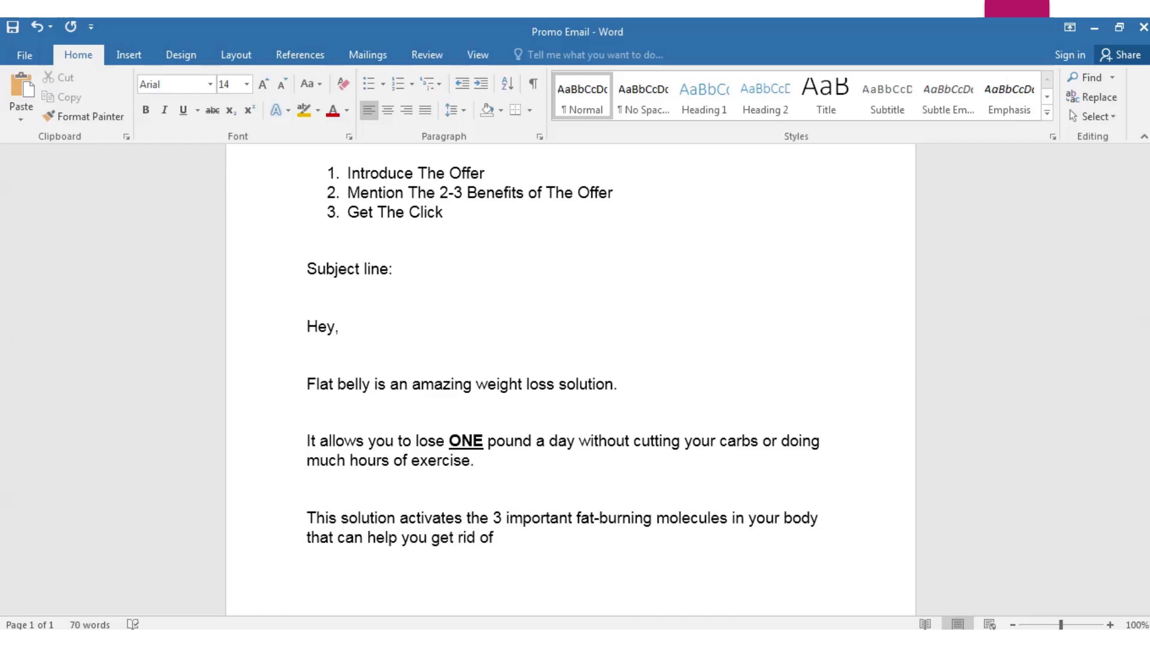
{"action": "type", "text": "extra weight per"}
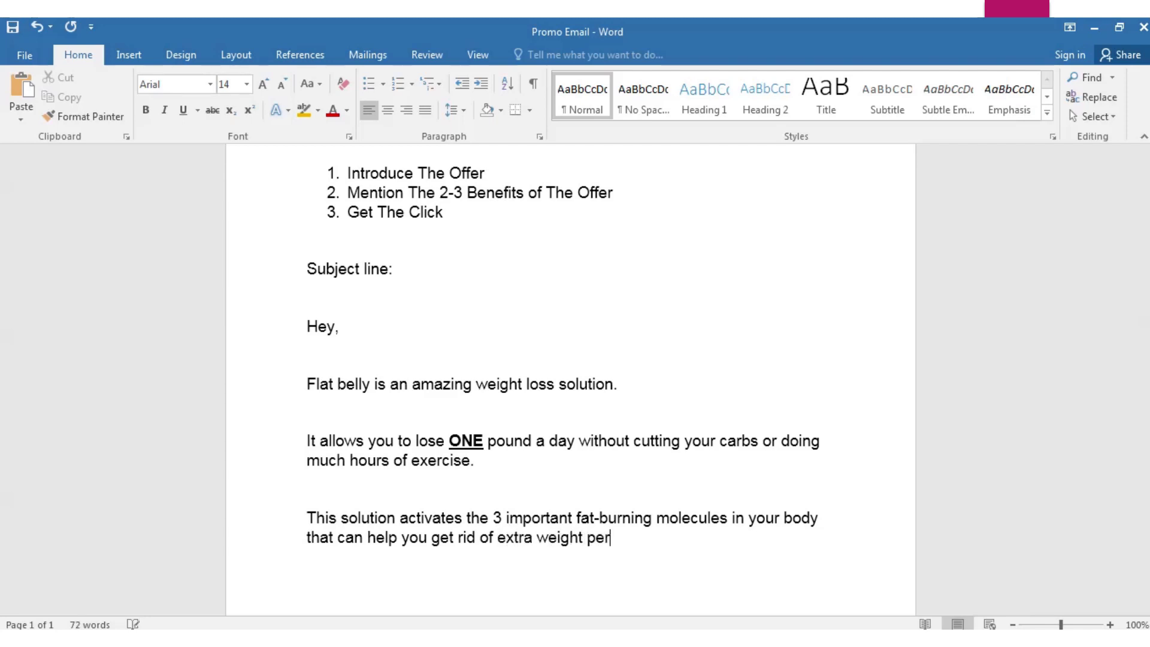
{"action": "type", "text": "manently ."}
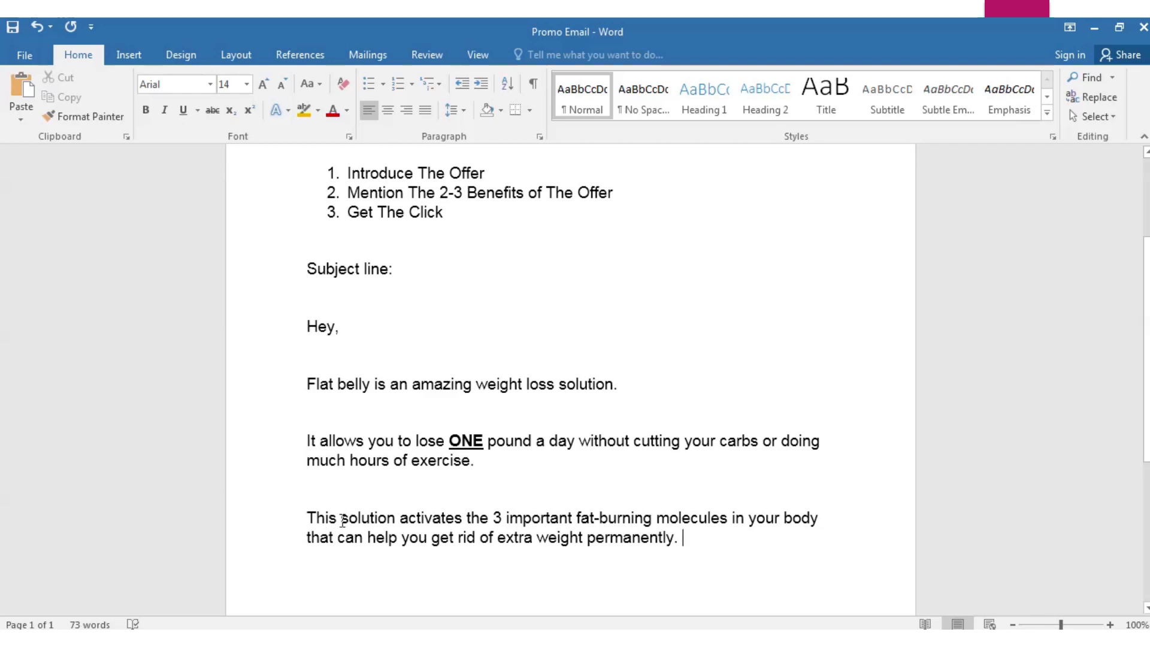
Delete the trailing space after 'permanently.' and open a new paragraph below it
{"action": "scroll", "coordinate": [694, 516], "scroll_direction": "down", "scroll_amount": 1}
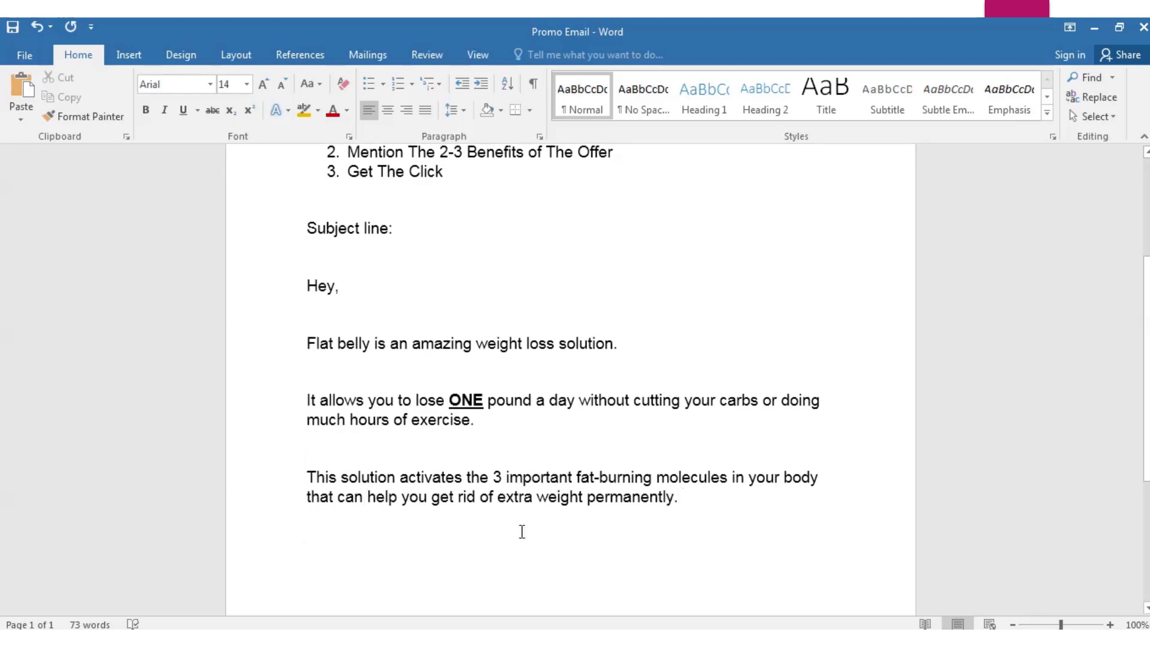
{"action": "scroll", "coordinate": [481, 527], "scroll_direction": "down", "scroll_amount": 2}
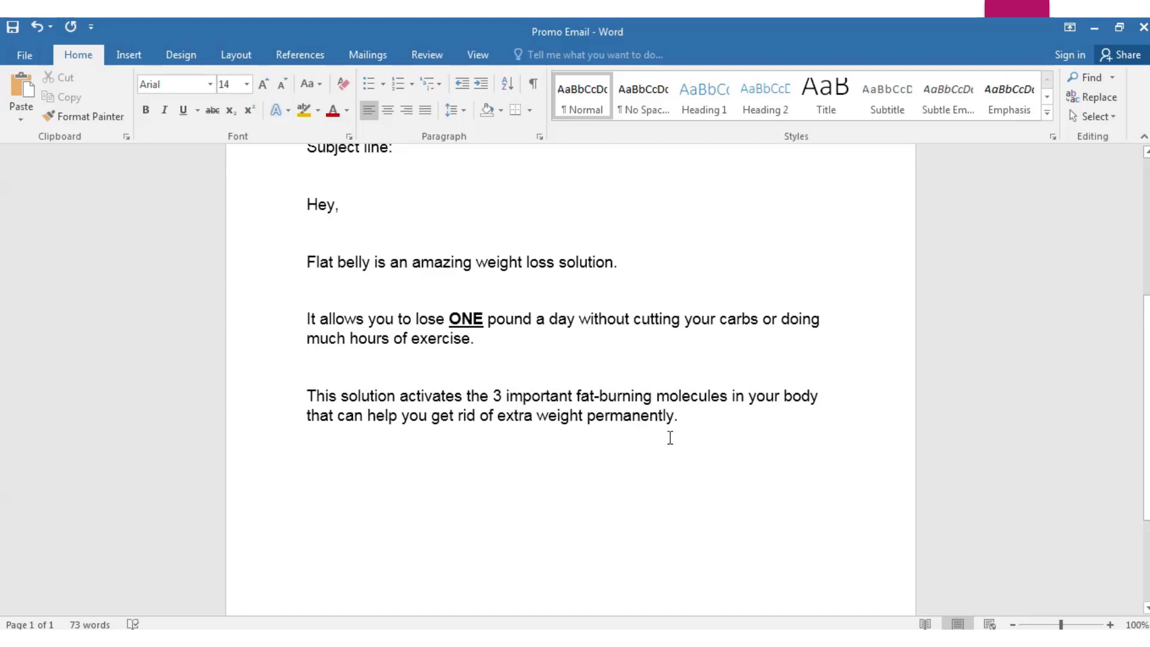
{"action": "key", "text": "BackSpace"}
{"action": "key", "text": "Return"}
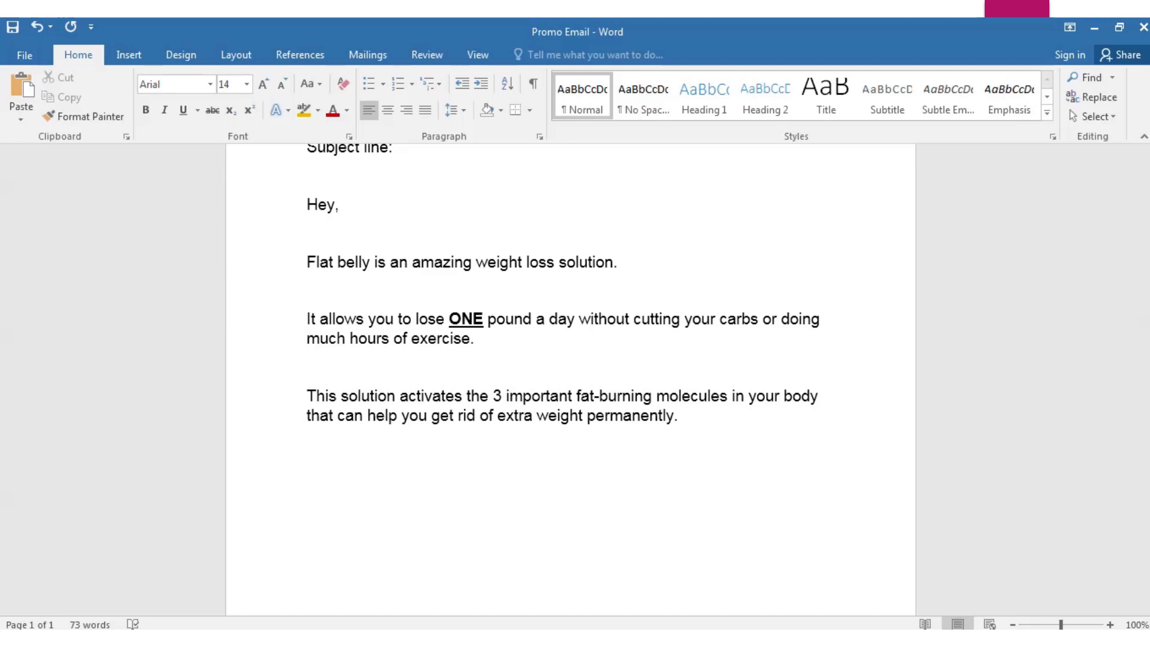
{"action": "key", "text": "Caps_Lock"}
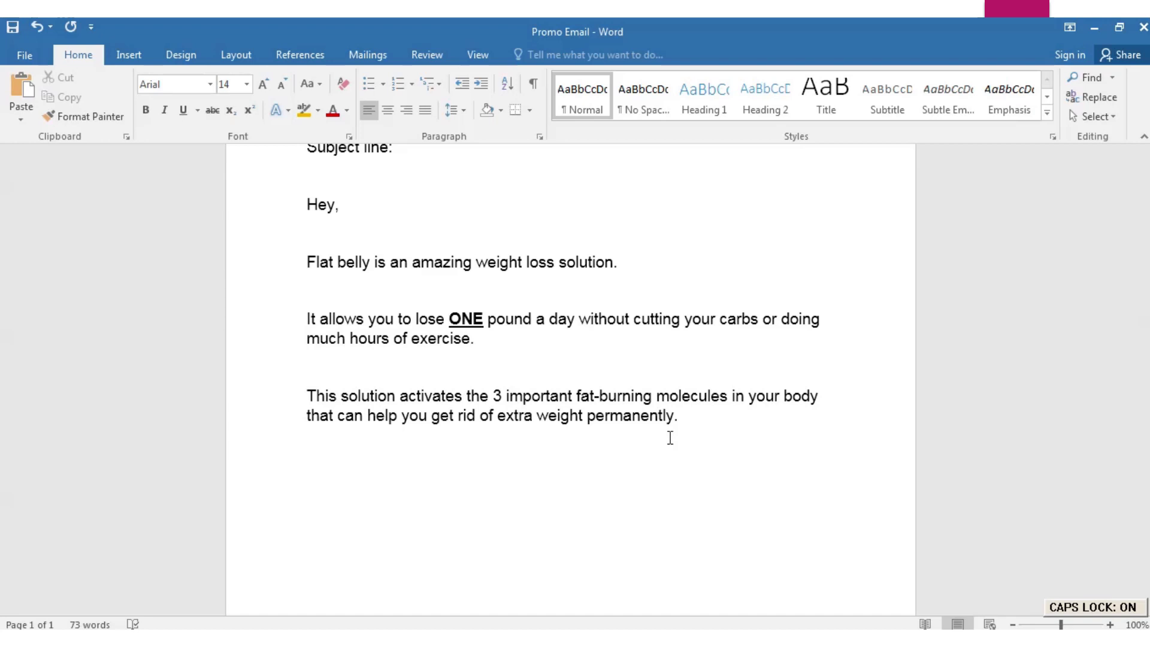
Type the call-to-action line 'Go Here To See This Fat-Burning Miracle' in title case
{"action": "type", "text": "G"}
{"action": "key", "text": "Caps_Lock"}
{"action": "type", "text": "o here"}
{"action": "key", "text": "BackSpace"}
{"action": "key", "text": "BackSpace"}
{"action": "key", "text": "BackSpace"}
{"action": "key", "text": "BackSpace"}
{"action": "key", "text": "Caps_Lock"}
{"action": "type", "text": "H"}
{"action": "key", "text": "Caps_Lock"}
{"action": "type", "text": "ere"}
{"action": "key", "text": "Caps_Lock"}
{"action": "type", "text": "T"}
{"action": "key", "text": "Caps_Lock"}
{"action": "type", "text": "o See"}
{"action": "key", "text": "Caps_Lock"}
{"action": "type", "text": "T"}
{"action": "key", "text": "Caps_Lock"}
{"action": "type", "text": "his"}
{"action": "key", "text": "Caps_Lock"}
{"action": "type", "text": "F"}
{"action": "key", "text": "Caps_Lock"}
{"action": "type", "text": "at-"}
{"action": "key", "text": "Caps_Lock"}
{"action": "type", "text": "B"}
{"action": "key", "text": "Caps_Lock"}
{"action": "type", "text": "uir"}
{"action": "key", "text": "BackSpace"}
{"action": "key", "text": "BackSpace"}
{"action": "type", "text": "rning"}
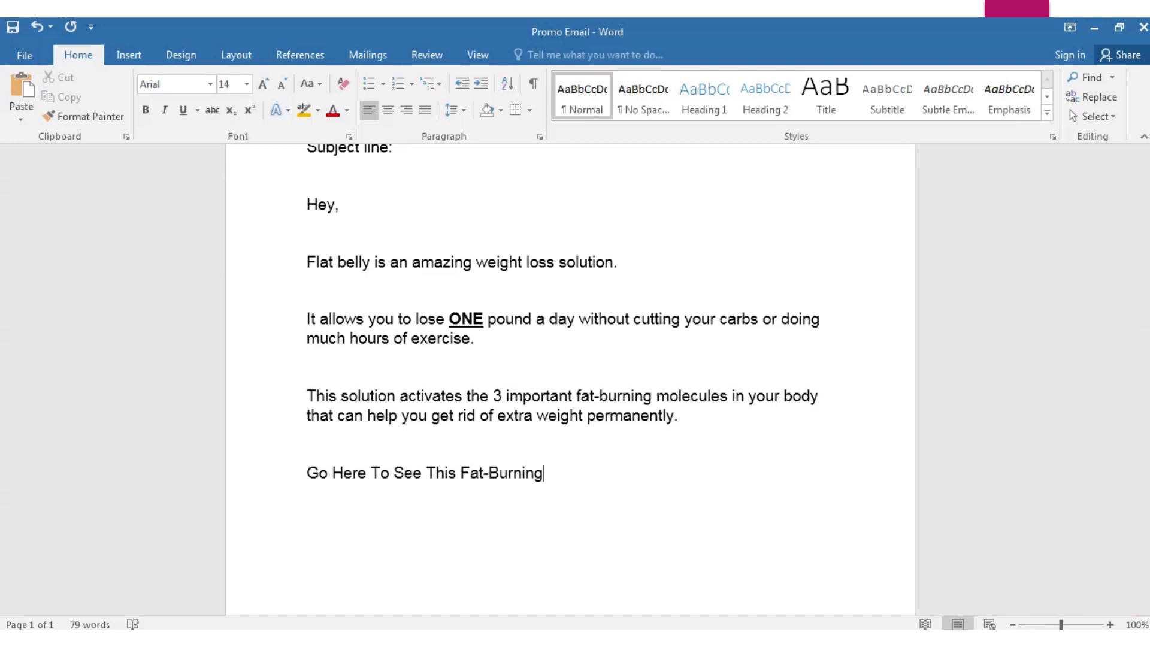
{"action": "key", "text": "Caps_Lock"}
{"action": "type", "text": "M"}
{"action": "key", "text": "Caps_Lock"}
{"action": "type", "text": "iracle"}
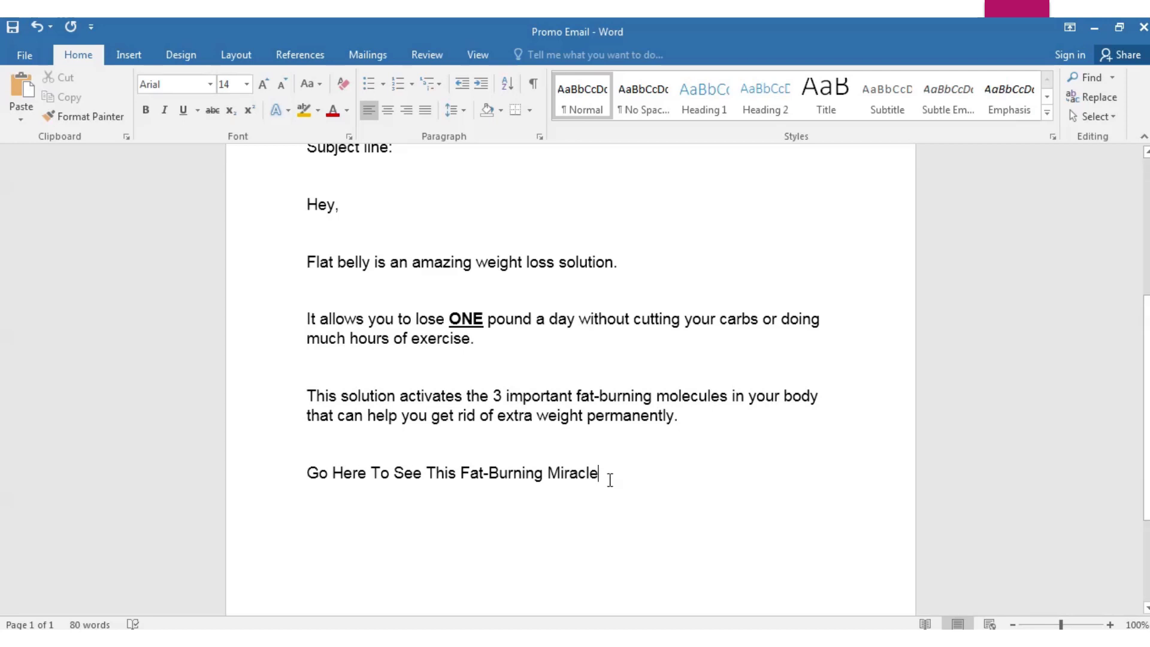
Give the 'Go Here To See This Fat-Burning Miracle' line a blue theme font colour and underline
{"action": "left_click_drag", "start_coordinate": [603, 473], "coordinate": [298, 467]}
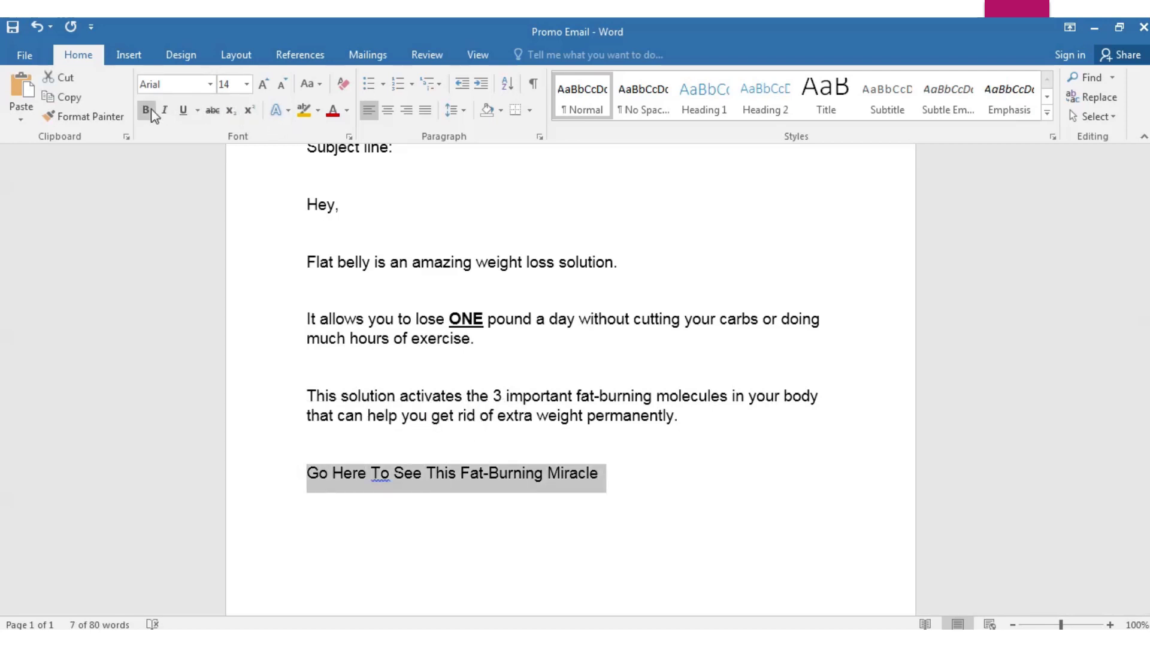
{"action": "left_click", "coordinate": [346, 111]}
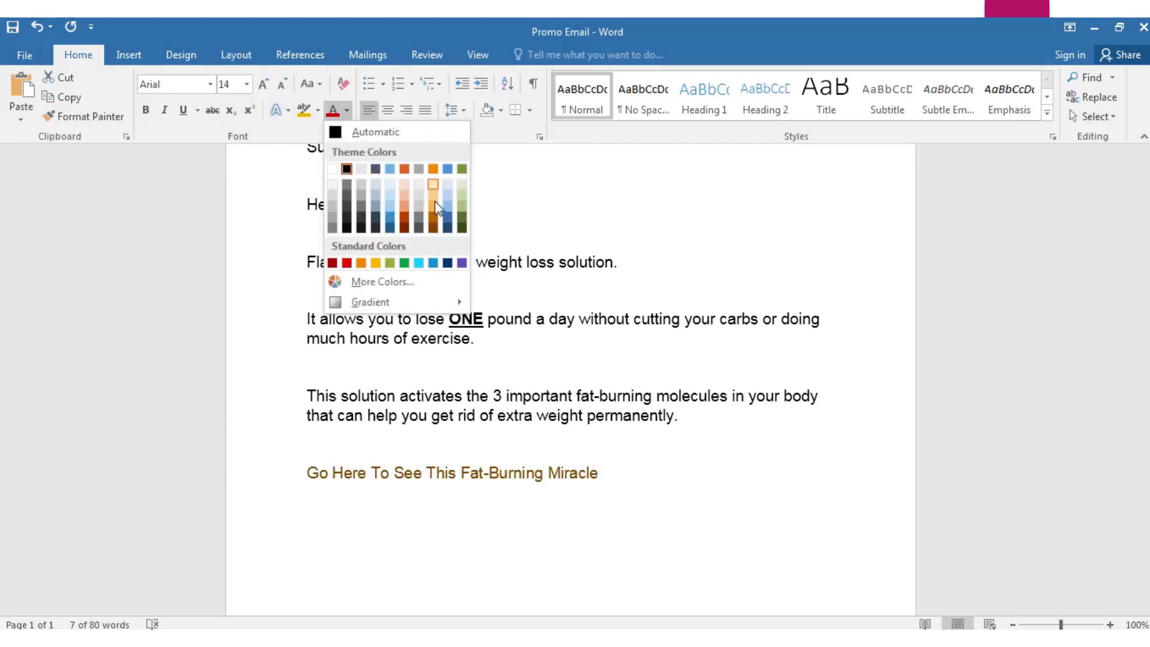
{"action": "left_click", "coordinate": [447, 169]}
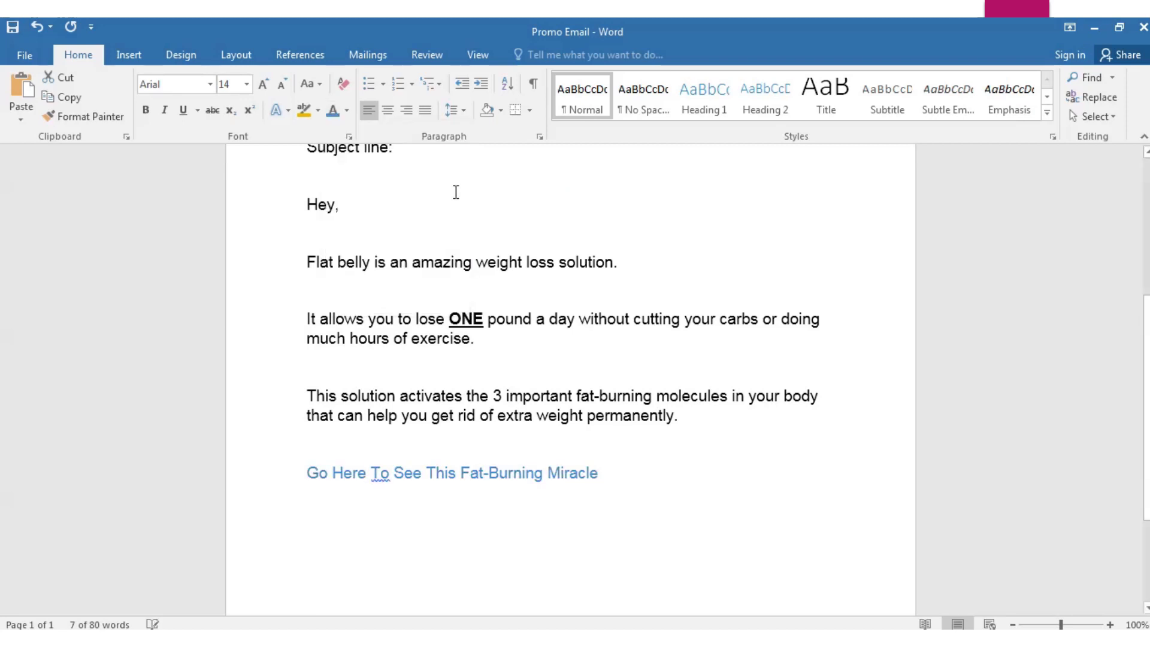
{"action": "left_click", "coordinate": [183, 110]}
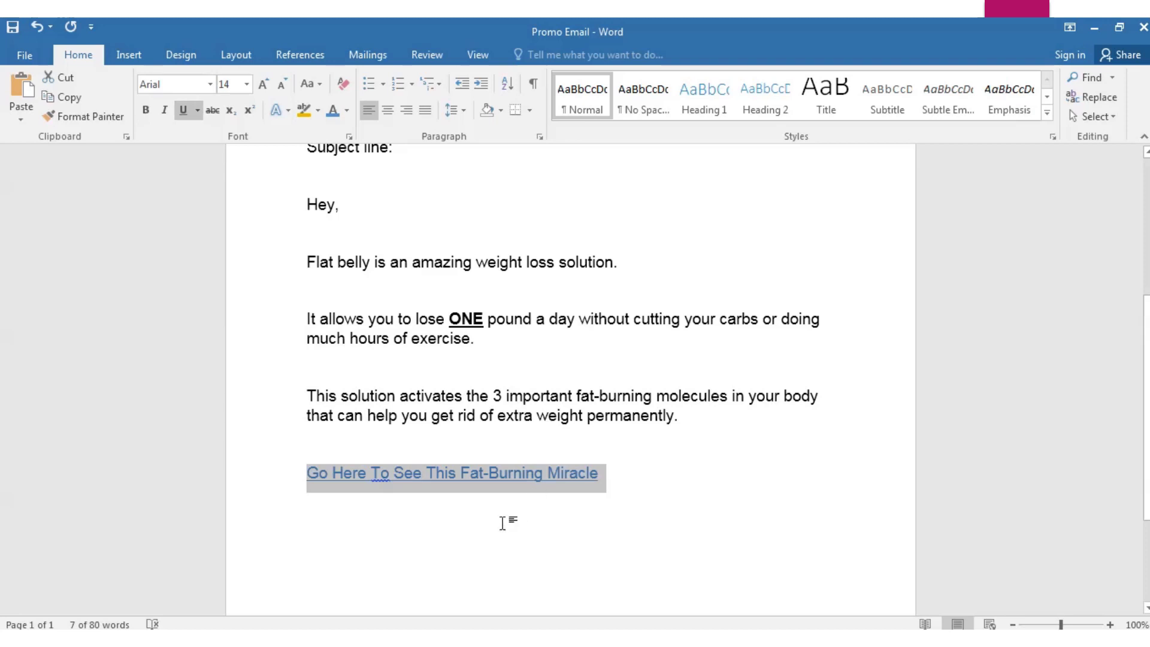
{"action": "left_click", "coordinate": [409, 525]}
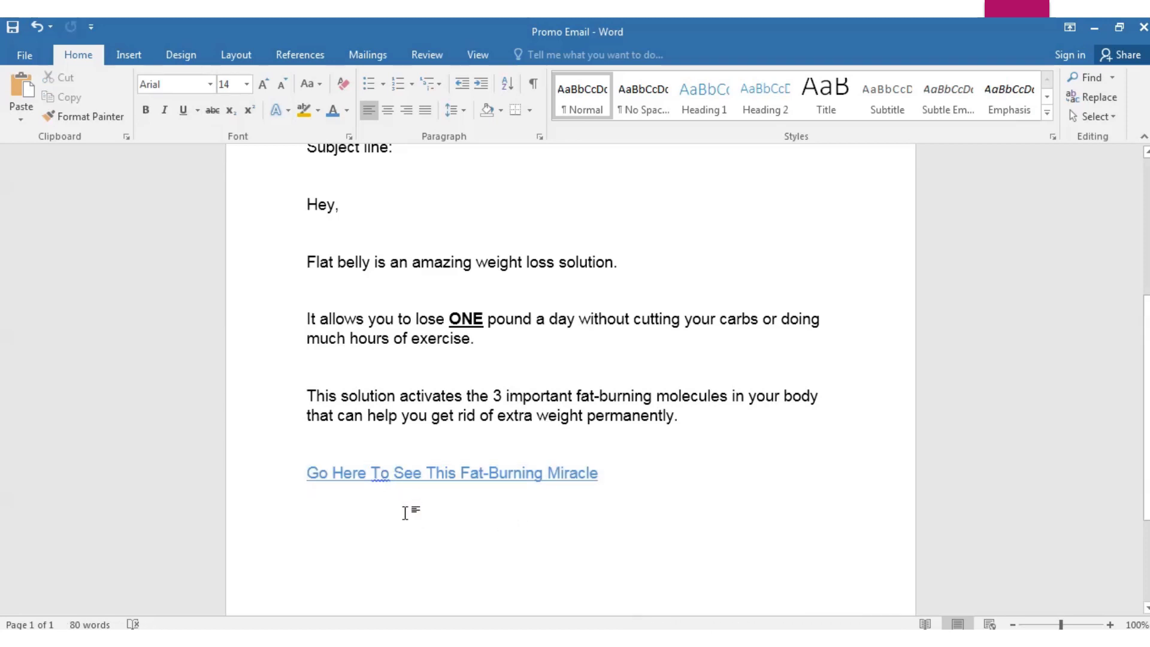
{"action": "scroll", "coordinate": [405, 514], "scroll_direction": "down", "scroll_amount": 1}
Start a new paragraph below the link with the customer's capitalised first name
{"action": "scroll", "coordinate": [406, 514], "scroll_direction": "down", "scroll_amount": 1}
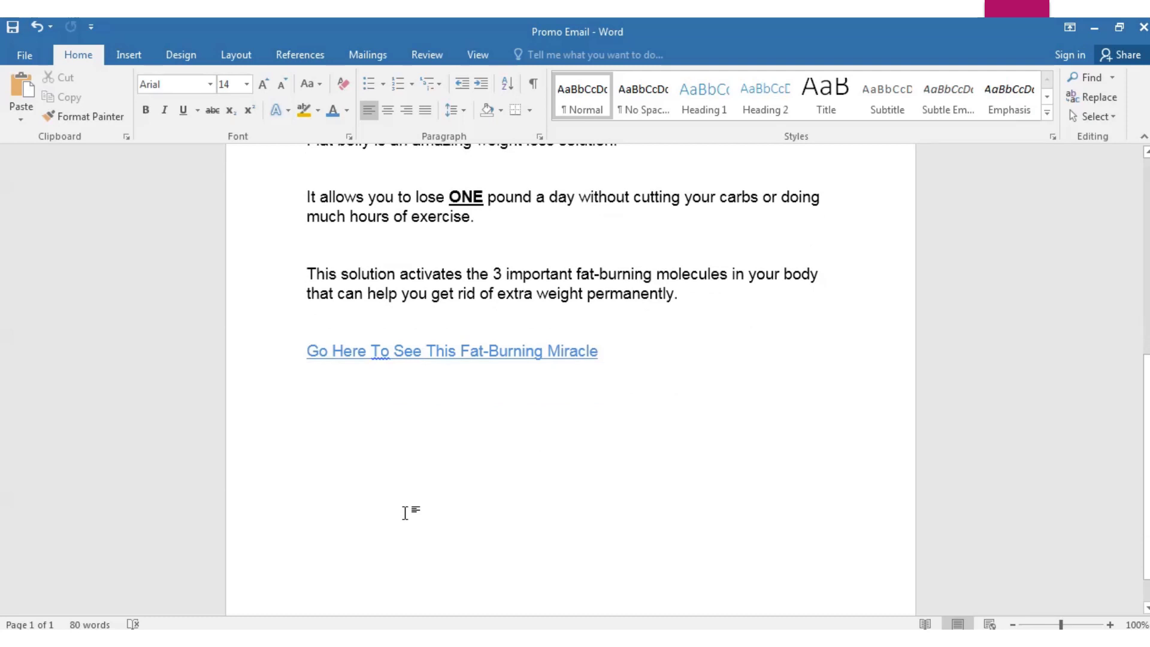
{"action": "key", "text": "Return"}
{"action": "key", "text": "BackSpace"}
{"action": "scroll", "coordinate": [386, 419], "scroll_direction": "up", "scroll_amount": 2}
{"action": "scroll", "coordinate": [385, 418], "scroll_direction": "down", "scroll_amount": 4}
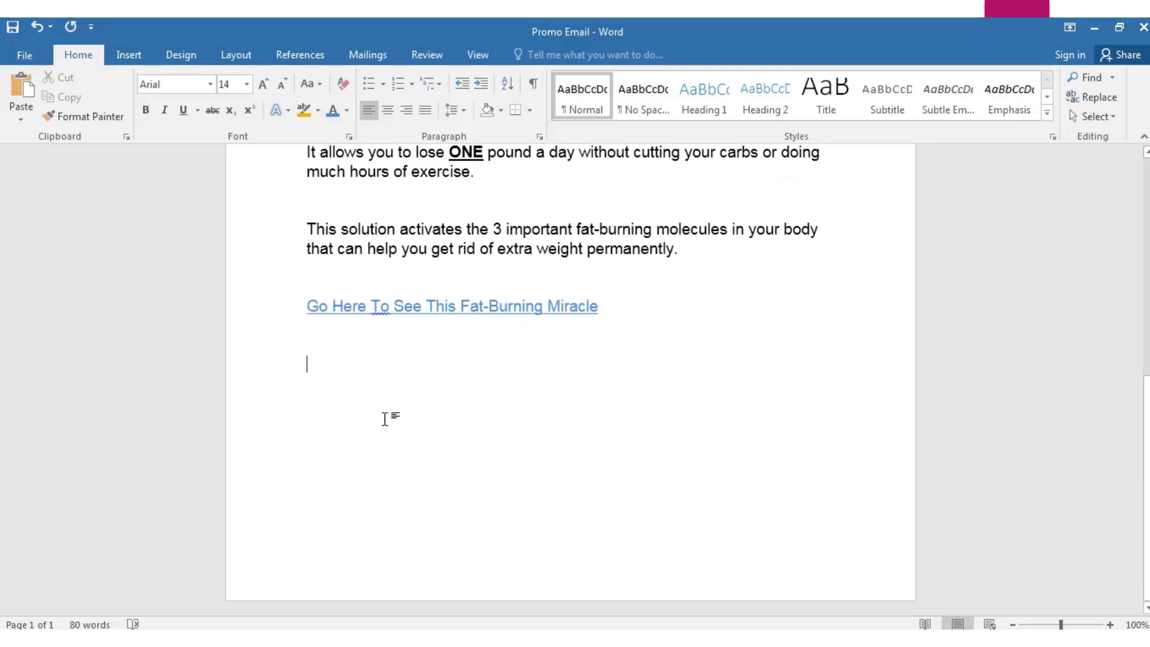
{"action": "key", "text": "Caps_Lock"}
{"action": "type", "text": "S"}
{"action": "key", "text": "Caps_Lock"}
{"action": "type", "text": "ara"}
Type the testimonial 'lost 35 pounds in 30 days following the secret solution…' ending 'weight loss products.'
{"action": "key", "text": "BackSpace"}
{"action": "key", "text": "BackSpace"}
{"action": "key", "text": "BackSpace"}
{"action": "key", "text": "BackSpace"}
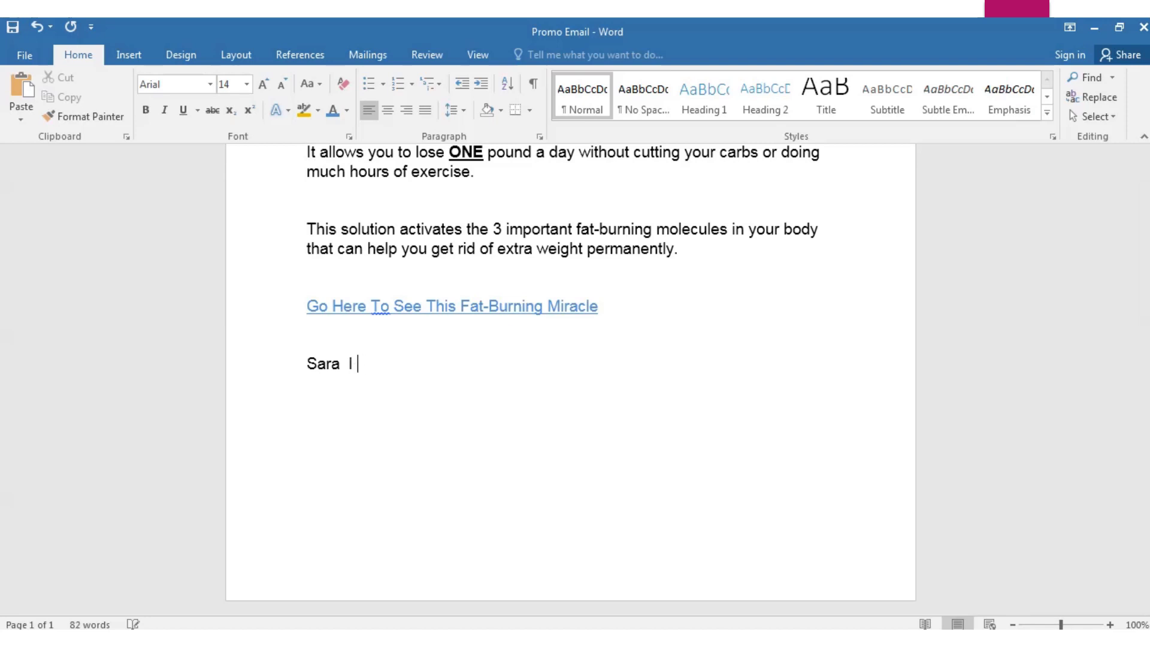
{"action": "type", "text": "lost "}
{"action": "type", "text": "34"}
{"action": "key", "text": "BackSpace"}
{"action": "type", "text": "5 pouhjn"}
{"action": "key", "text": "BackSpace"}
{"action": "key", "text": "BackSpace"}
{"action": "key", "text": "BackSpace"}
{"action": "type", "text": "nds "}
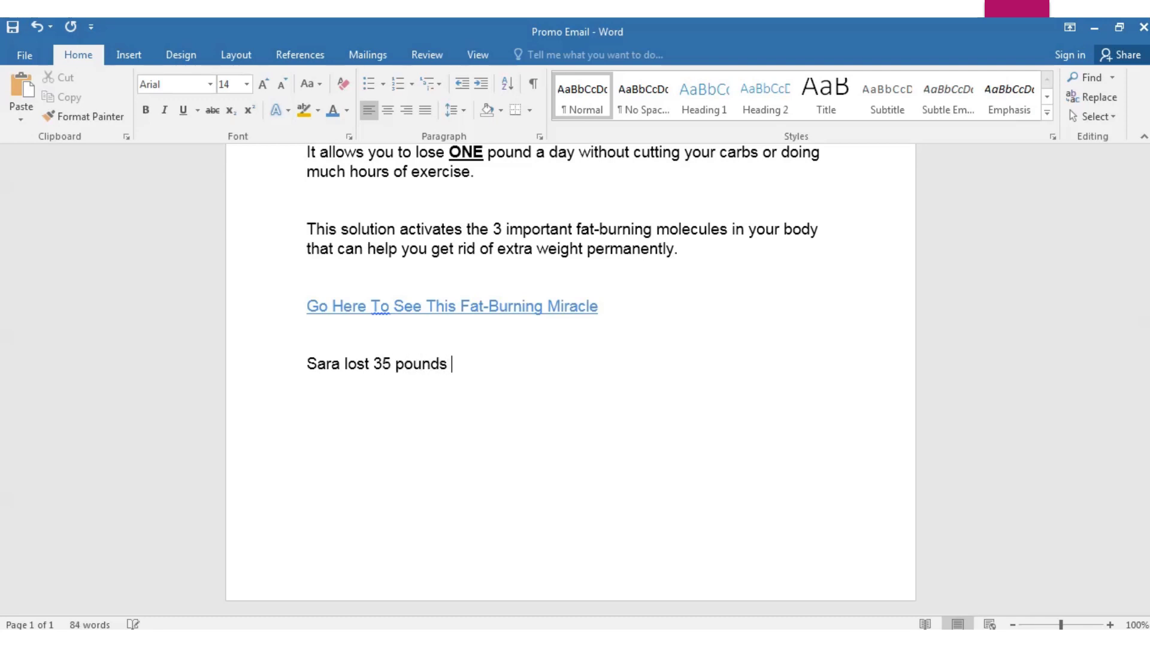
{"action": "type", "text": "in 30 days follow"}
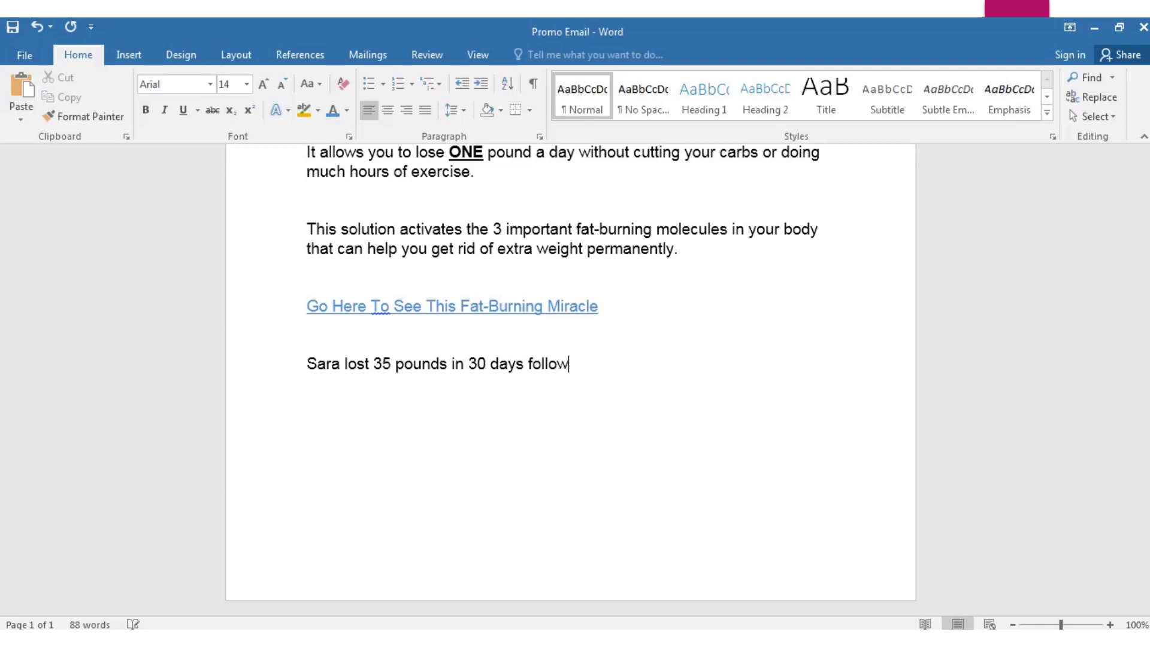
{"action": "type", "text": "ing the secret"}
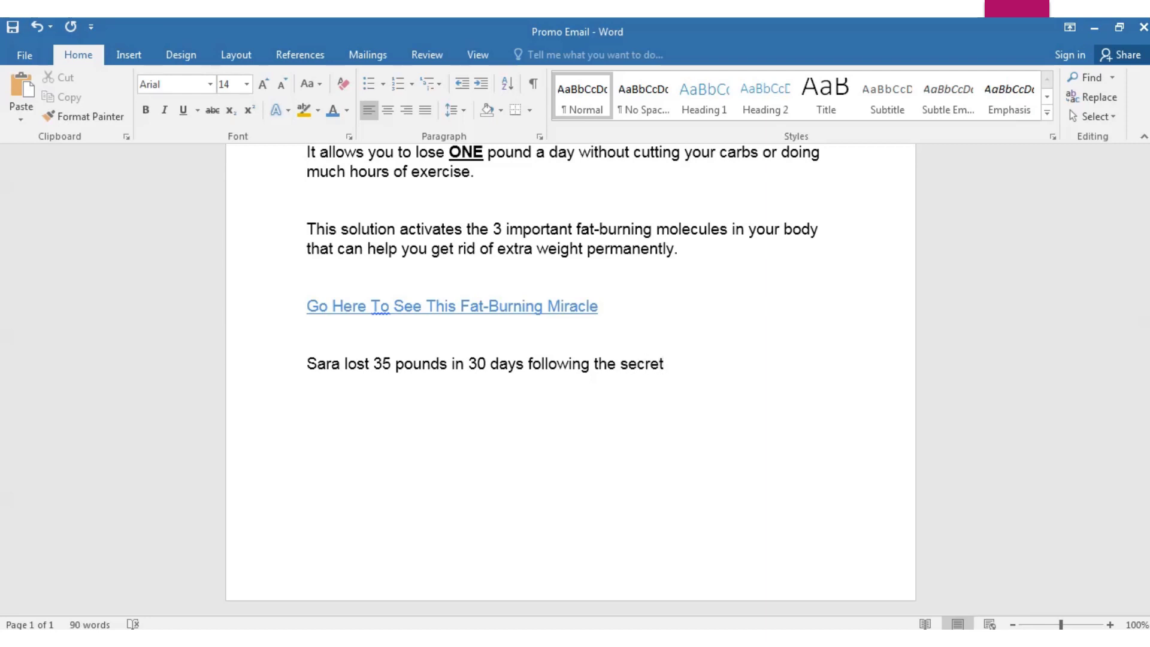
{"action": "type", "text": " solution "}
{"action": "type", "text": " She "}
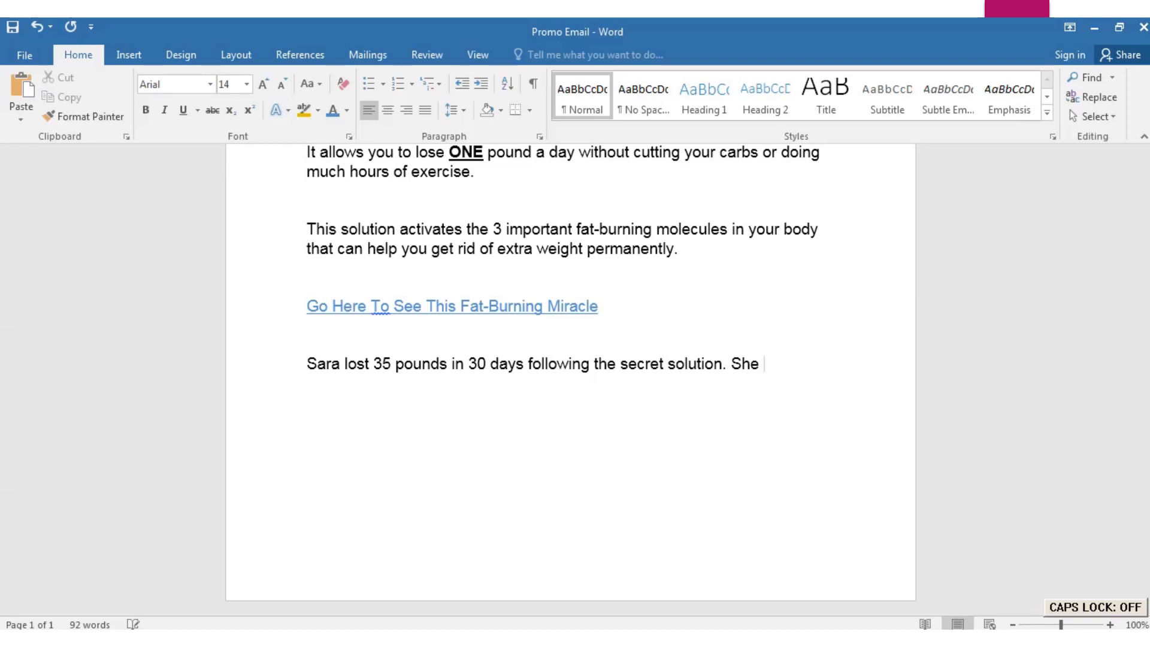
{"action": "type", "text": "achieved "}
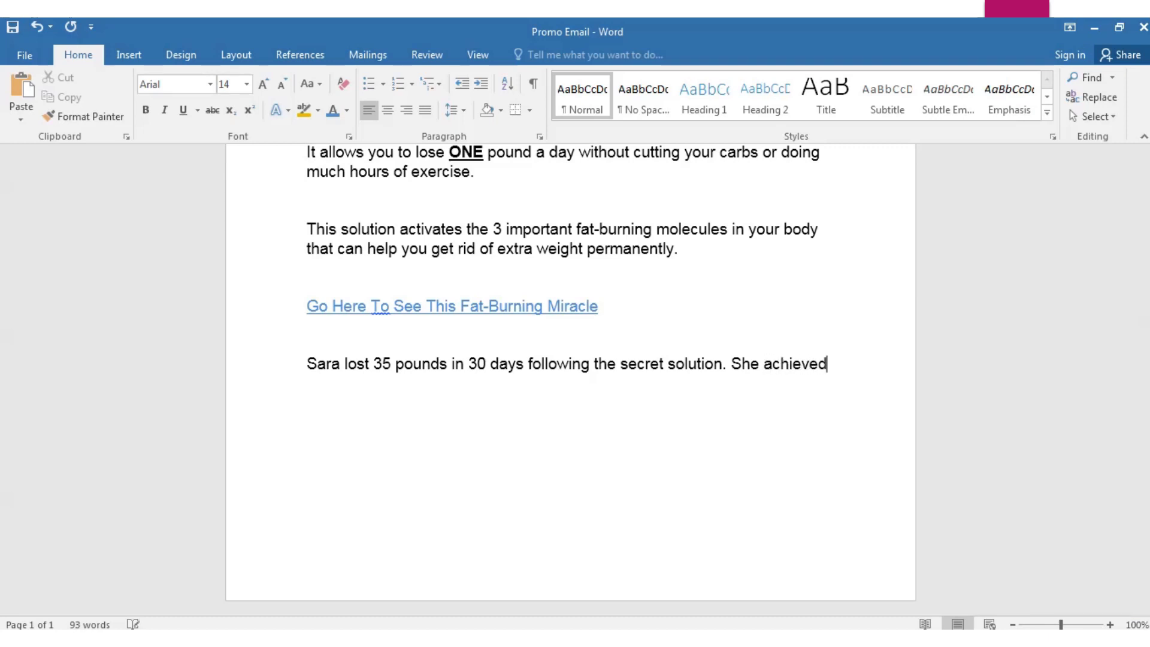
{"action": "type", "text": "a slimmer body "}
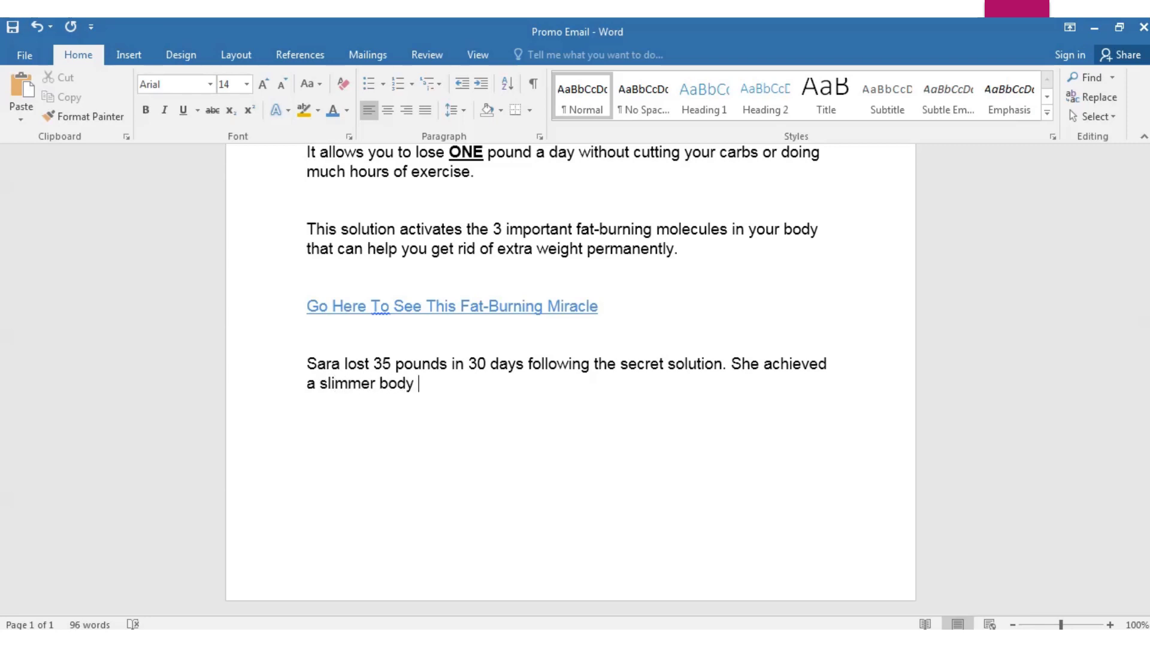
{"action": "type", "text": "after trying "}
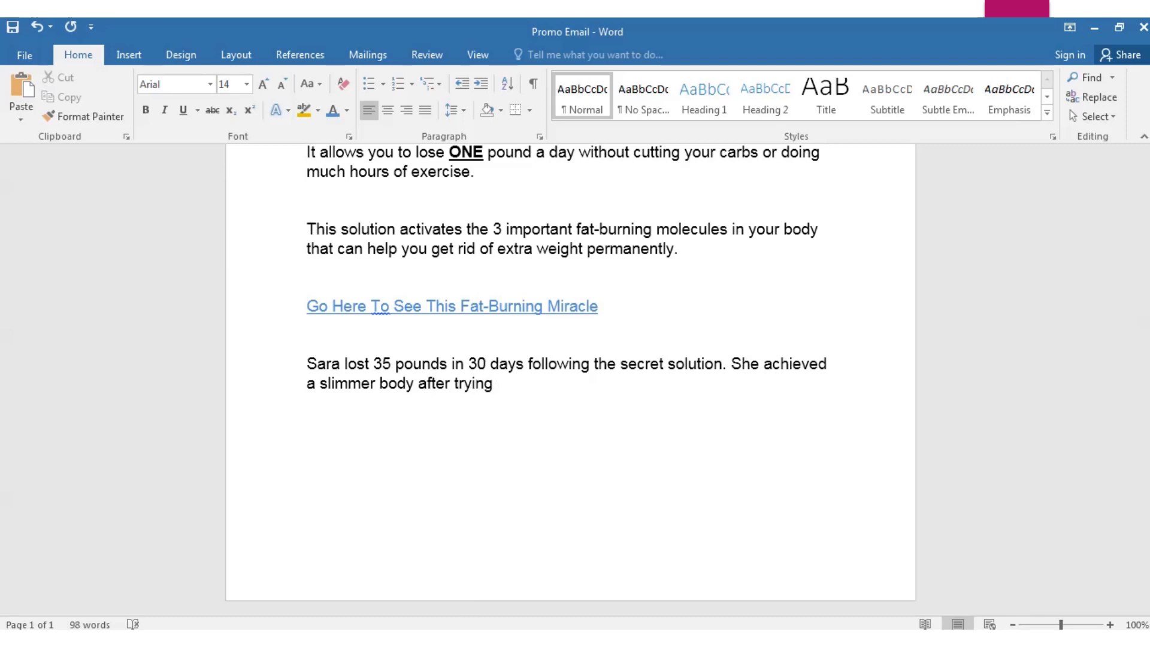
{"action": "type", "text": "many types"}
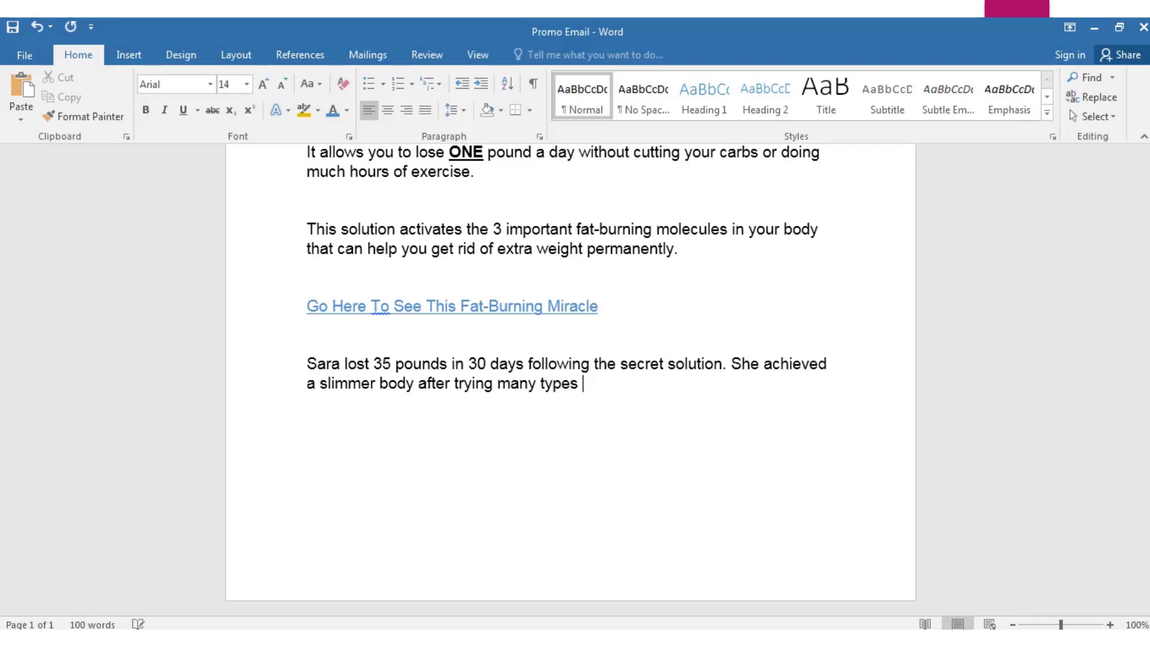
{"action": "type", "text": " of weight loss"}
{"action": "key", "text": "BackSpace"}
{"action": "key", "text": "BackSpace"}
{"action": "key", "text": "BackSpace"}
{"action": "key", "text": "BackSpace"}
{"action": "key", "text": "BackSpace"}
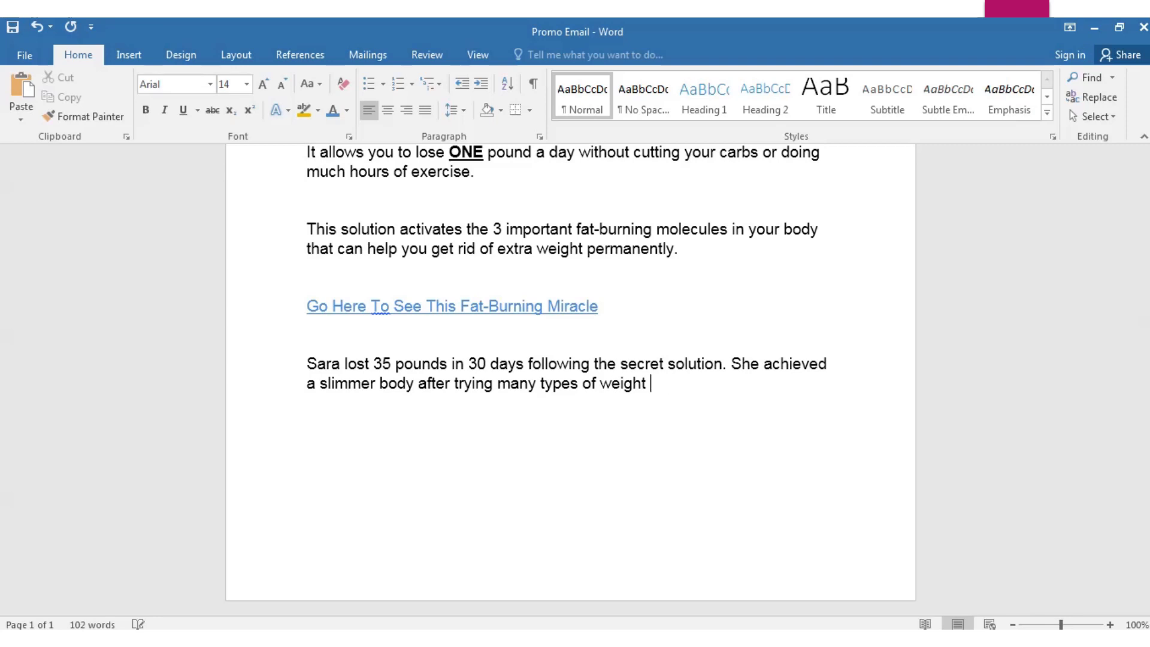
{"action": "type", "text": "loss products."}
{"action": "key", "text": "BackSpace"}
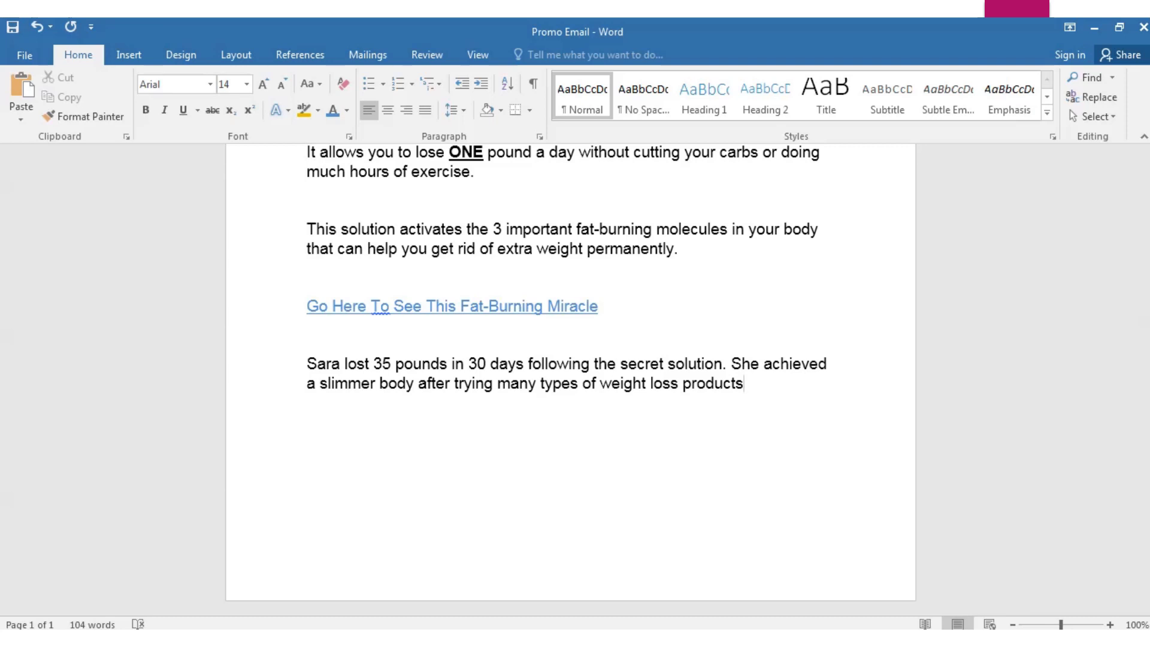
{"action": "type", "text": "."}
{"action": "key", "text": "Return"}
Type the sentence "Now her body is looking like a model." in the last paragraph
{"action": "key", "text": "Caps_Lock"}
{"action": "type", "text": "N"}
{"action": "key", "text": "Caps_Lock"}
{"action": "type", "text": "ow"}
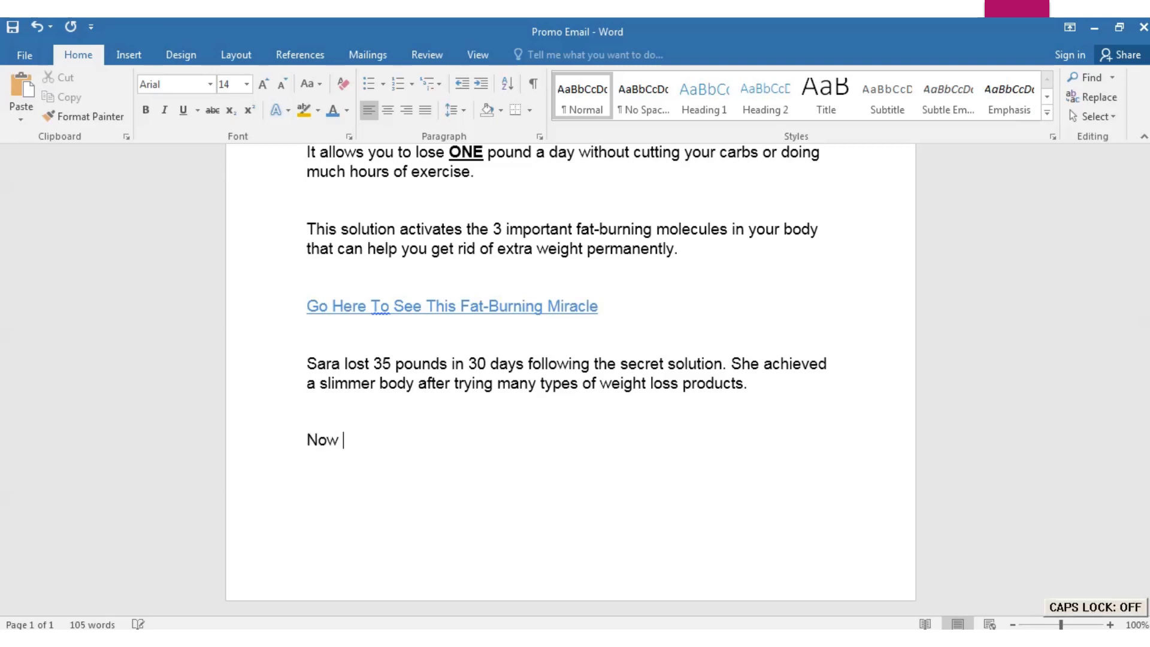
{"action": "type", "text": " here"}
{"action": "key", "text": "BackSpace"}
{"action": "type", "text": "body i"}
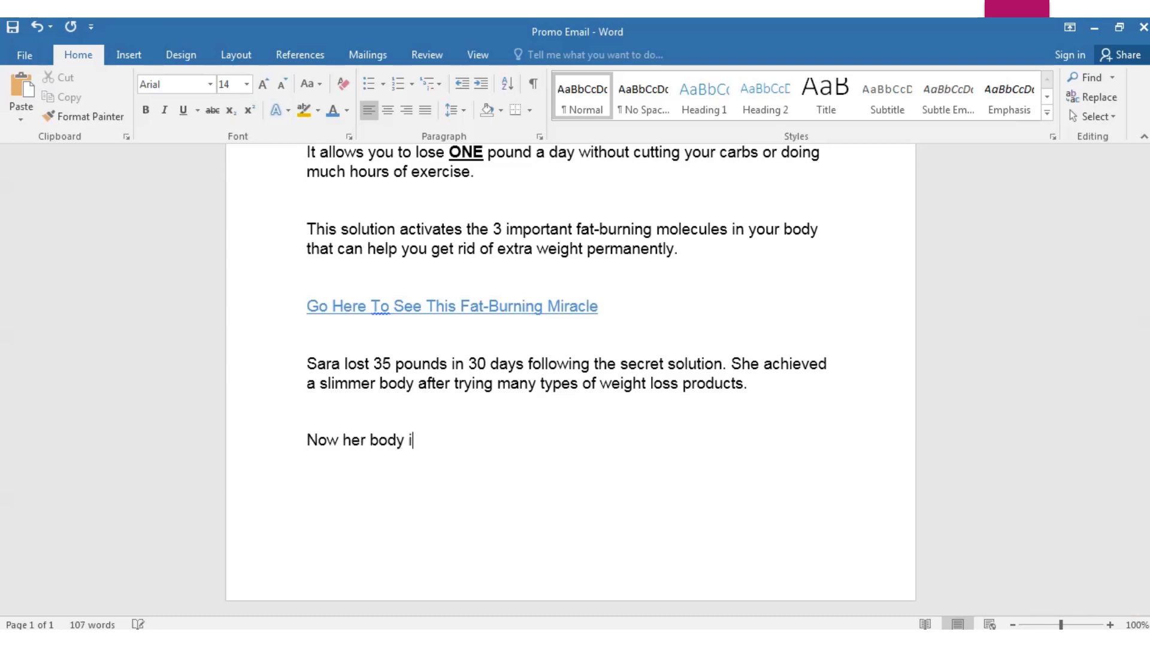
{"action": "type", "text": "s looking like a model"}
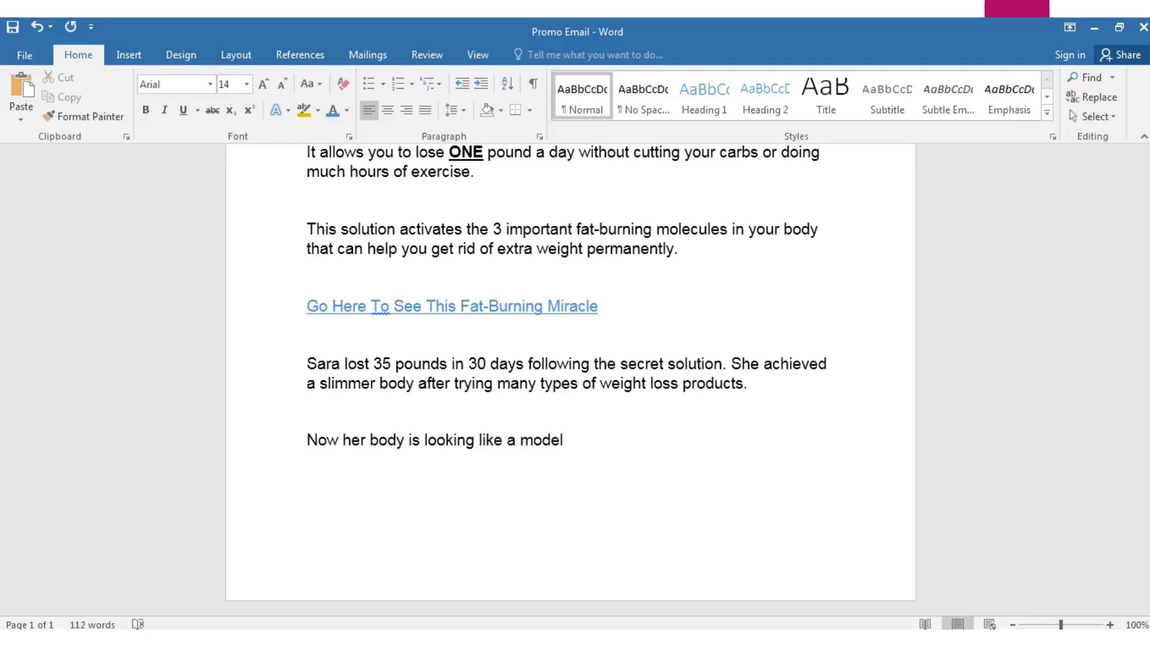
{"action": "key", "text": "BackSpace"}
{"action": "type", "text": "."}
Follow it with "Click here to see here model-like body."
{"action": "key", "text": "Caps_Lock"}
{"action": "type", "text": "C"}
{"action": "key", "text": "Caps_Lock"}
{"action": "type", "text": "lick here to"}
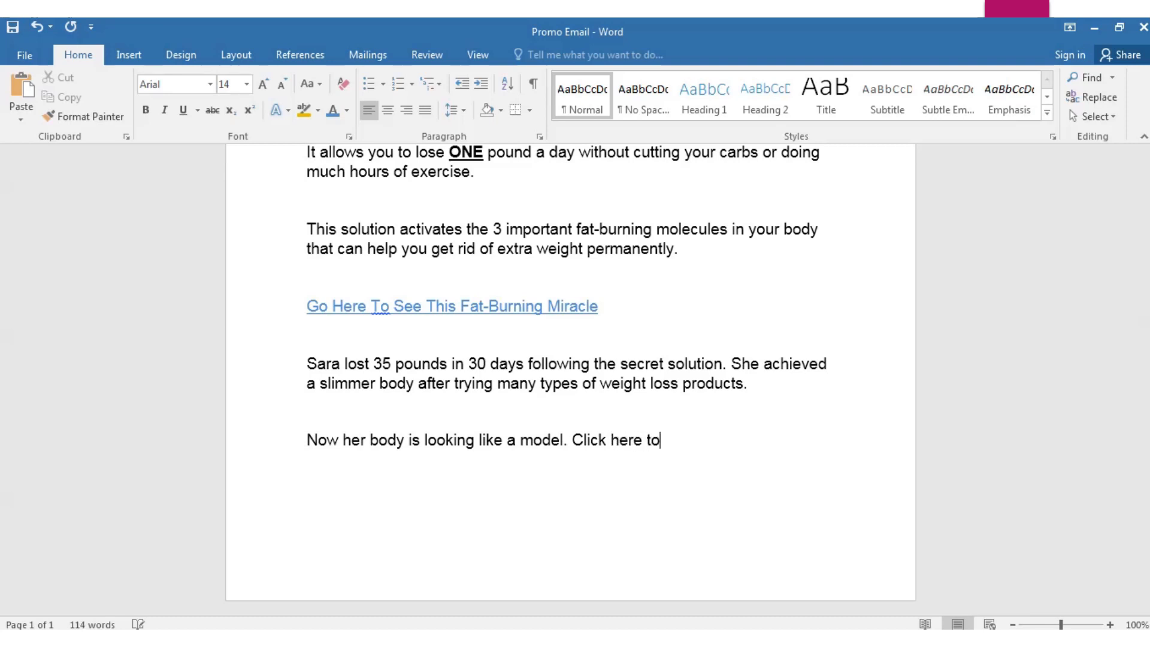
{"action": "type", "text": " see here model"}
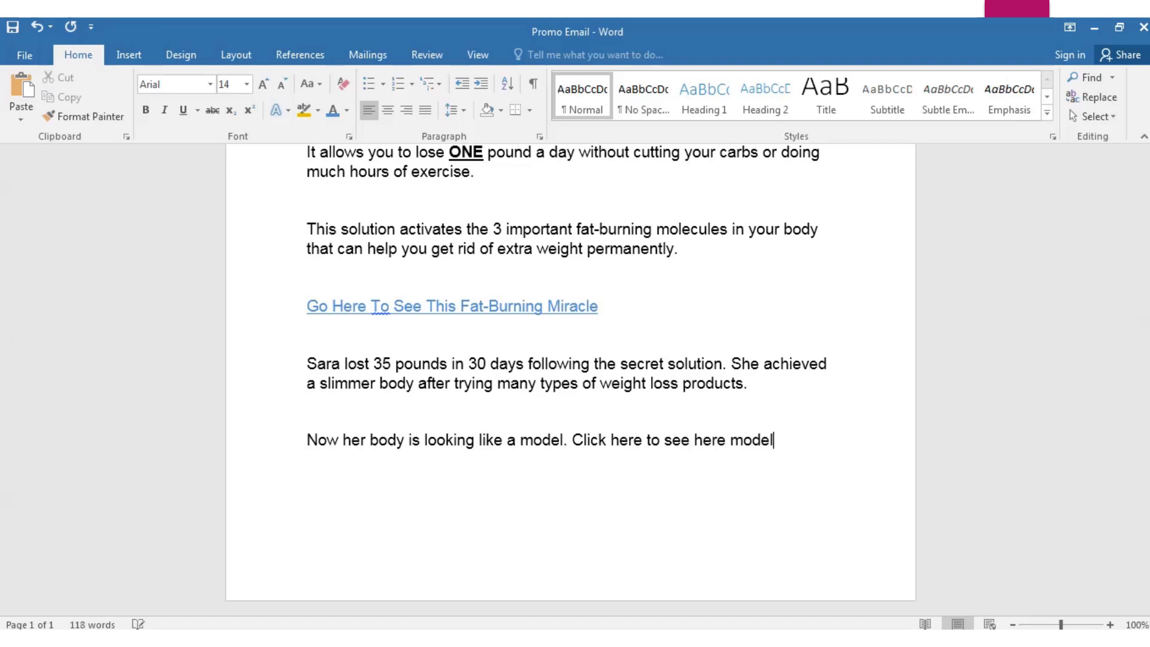
{"action": "type", "text": "-like body"}
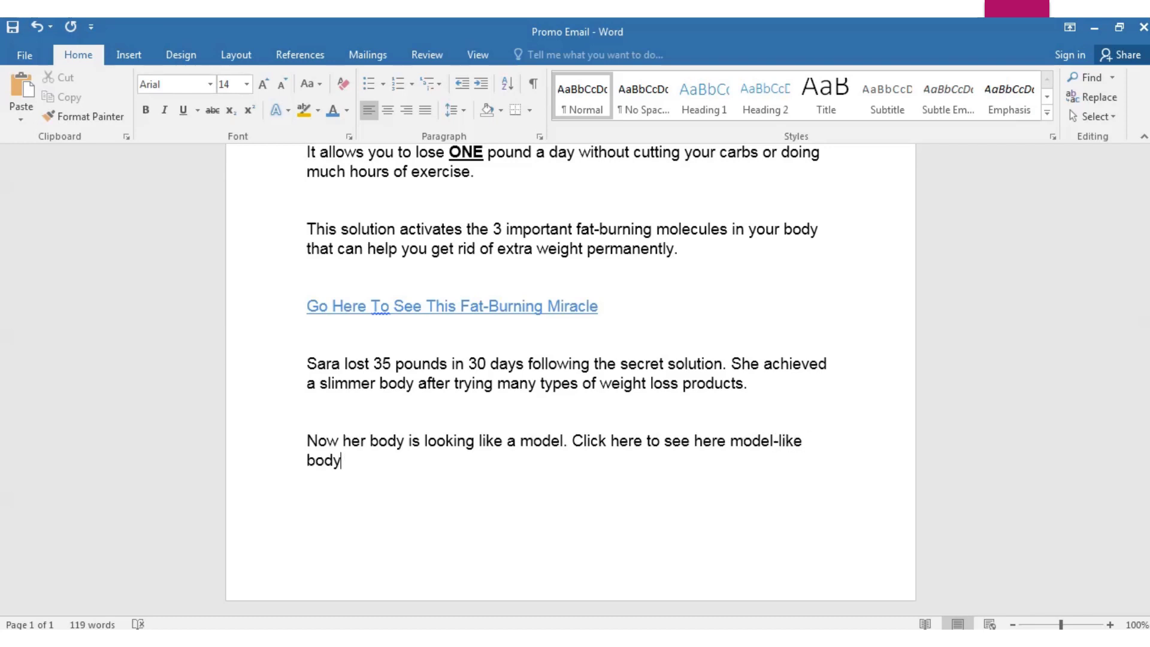
{"action": "type", "text": "."}
Make the word "model-like" bold and underlined
{"action": "left_click_drag", "start_coordinate": [734, 442], "coordinate": [801, 445]}
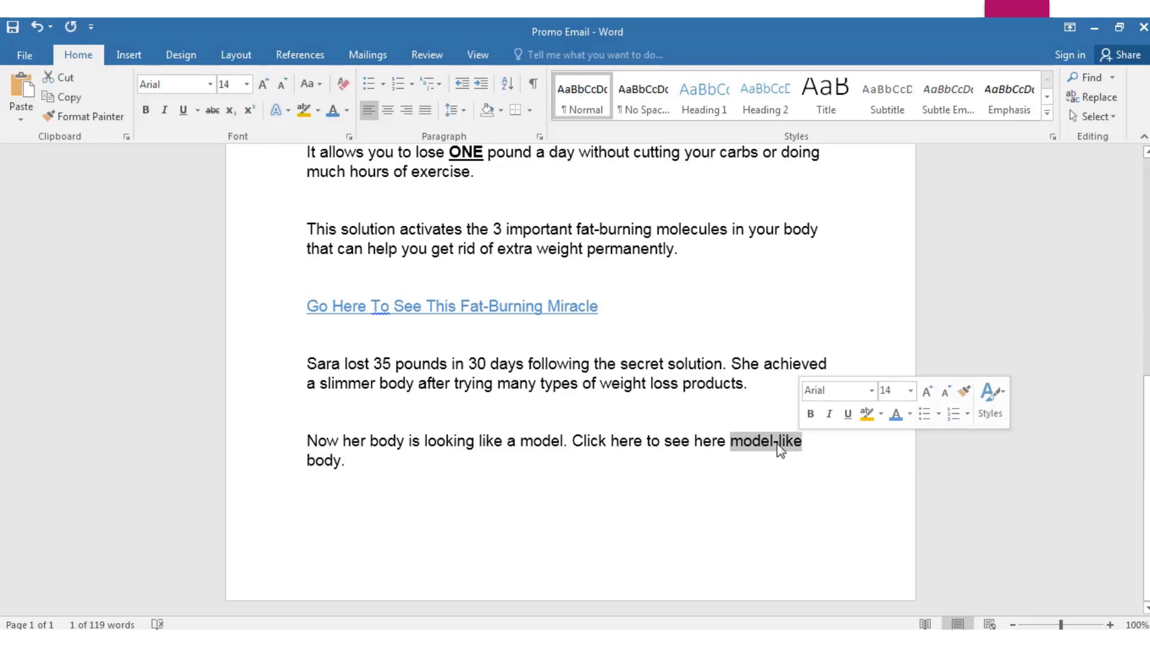
{"action": "key", "text": "ctrl+b"}
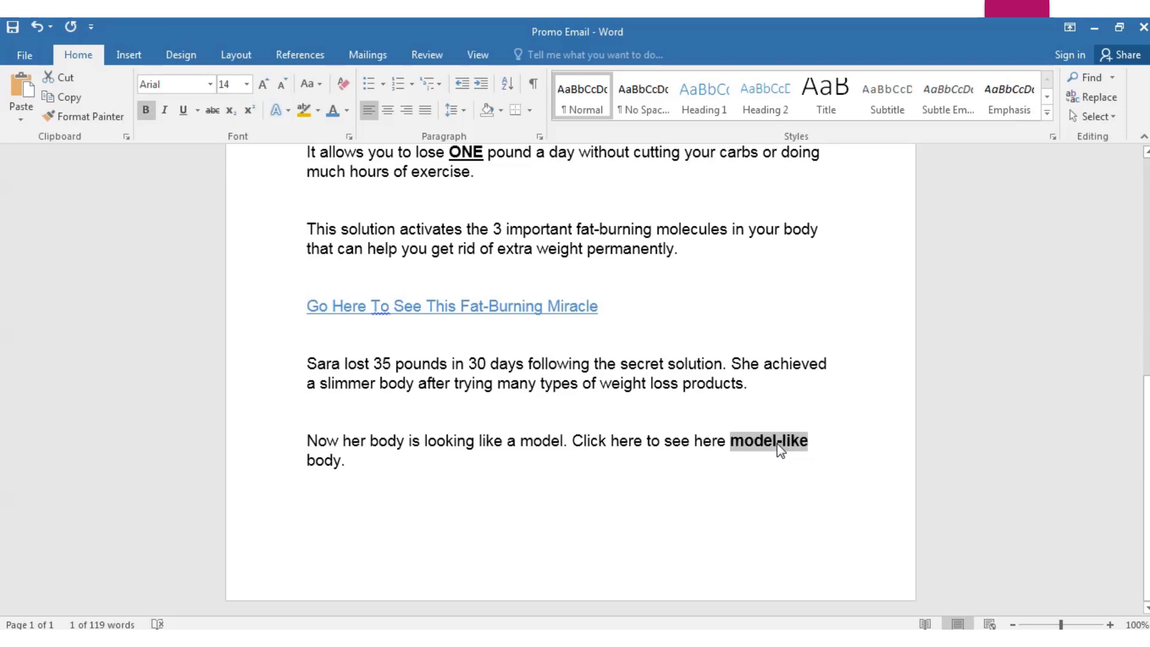
{"action": "key", "text": "ctrl+u"}
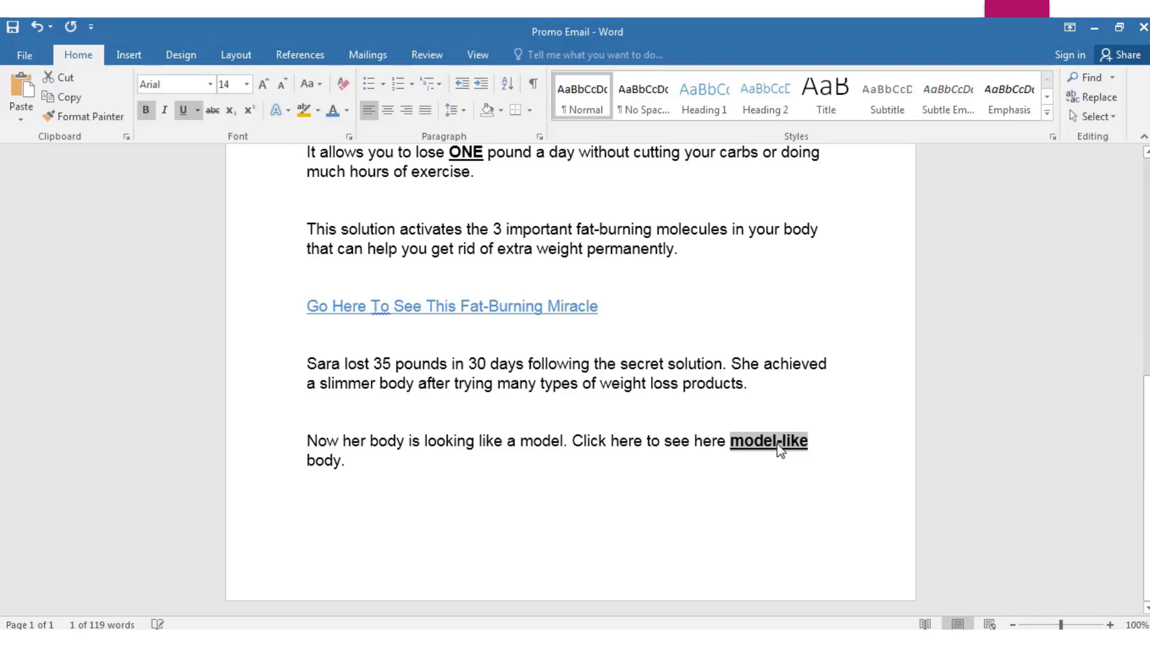
{"action": "left_click", "coordinate": [575, 495]}
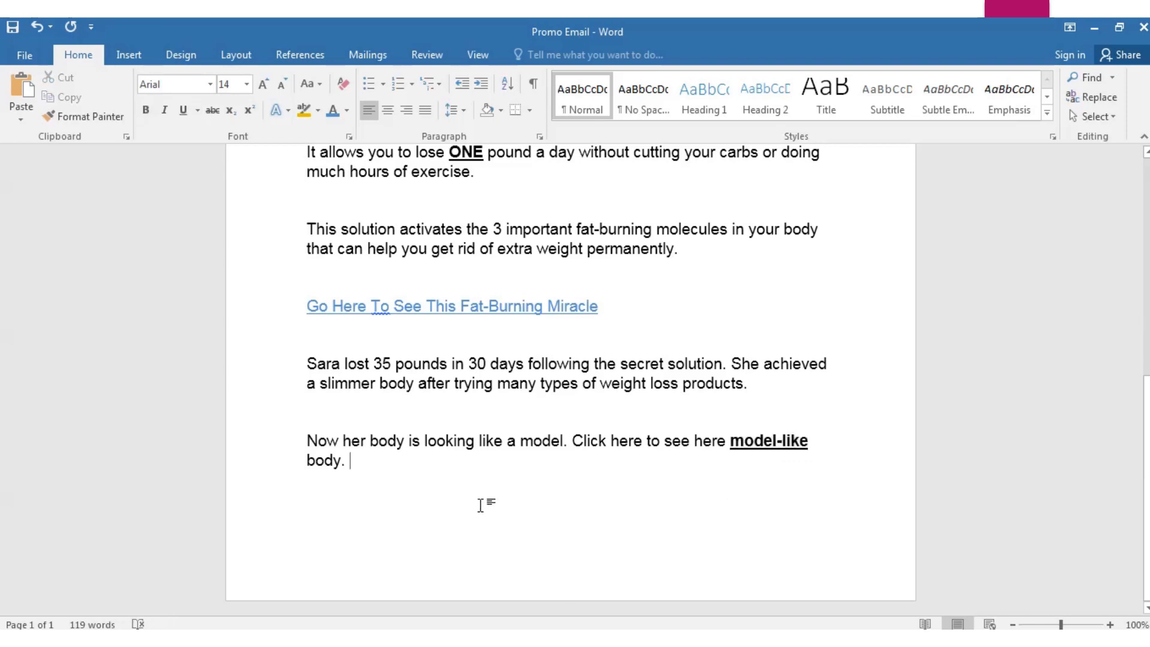
Add a "Thank you," sign-off on a new line below the paragraph
{"action": "key", "text": "Return"}
{"action": "key", "text": "Return"}
{"action": "key", "text": "Return"}
{"action": "key", "text": "Return"}
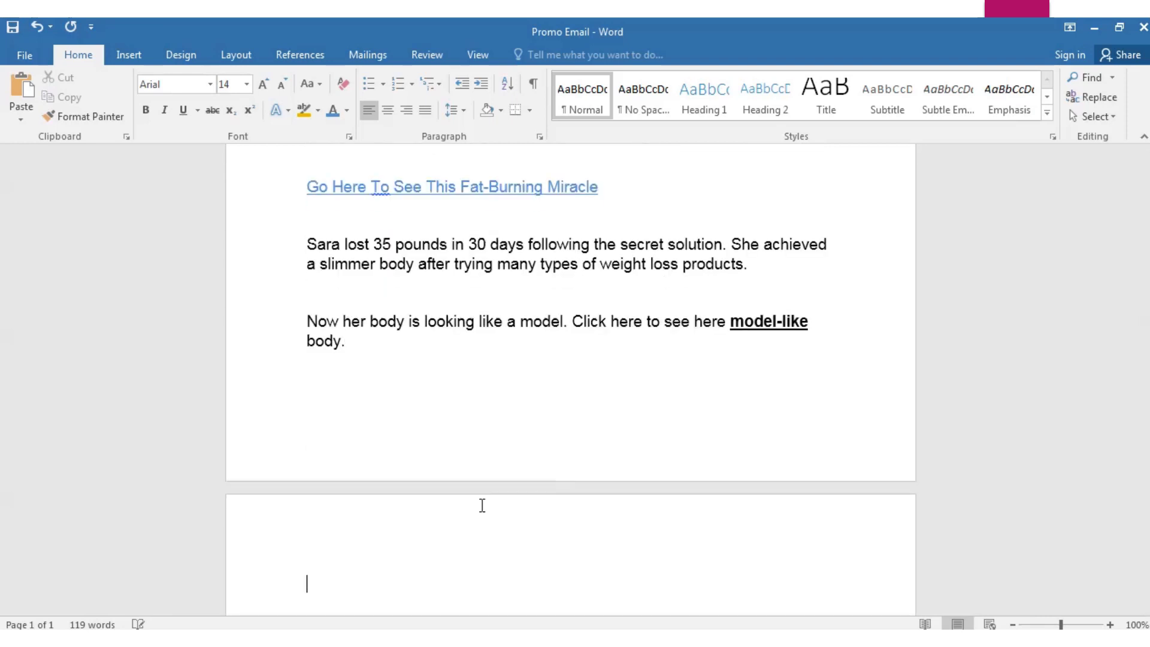
{"action": "key", "text": "Caps_Lock"}
{"action": "type", "text": "T"}
{"action": "key", "text": "Caps_Lock"}
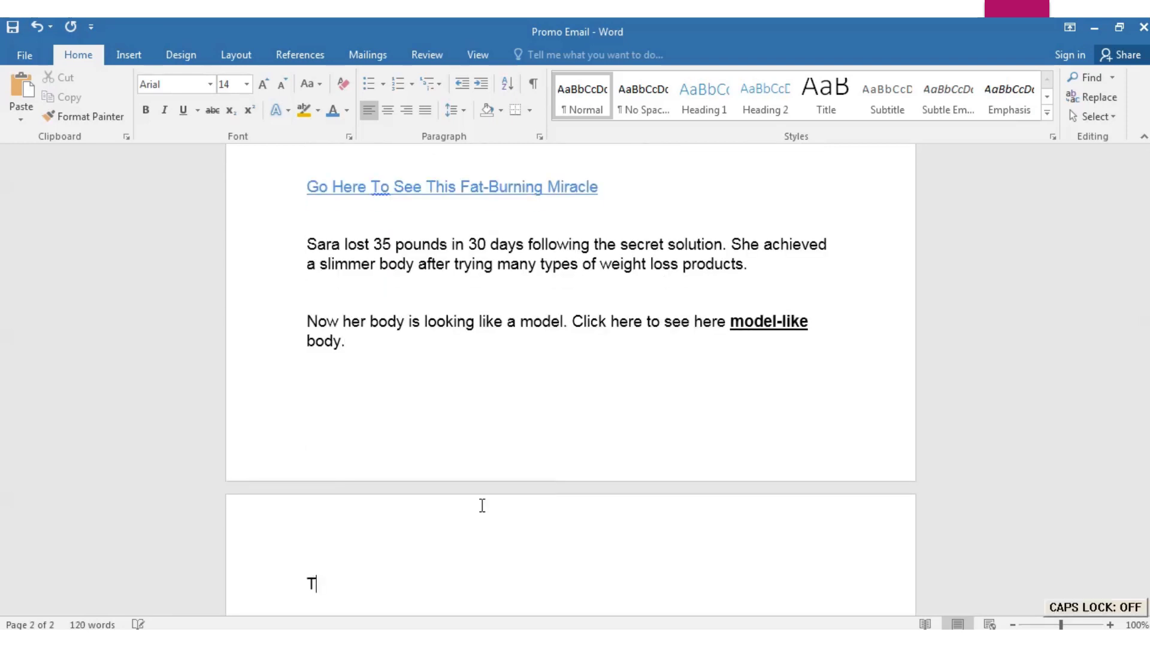
{"action": "type", "text": "hank you,"}
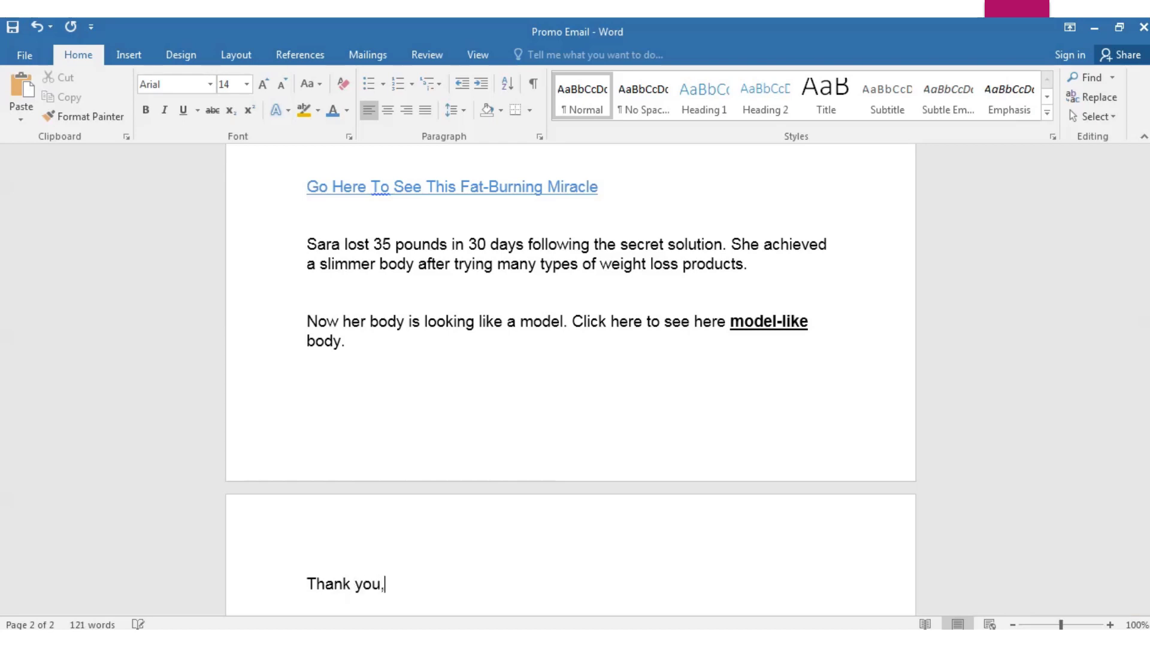
Type the sender's full name on the line below the sign-off
{"action": "key", "text": "Return"}
{"action": "key", "text": "Caps_Lock"}
{"action": "key", "text": "Caps_Lock"}
{"action": "key", "text": "Caps_Lock"}
{"action": "key", "text": "Caps_Lock"}
{"action": "scroll", "coordinate": [480, 505], "scroll_direction": "up", "scroll_amount": 10}
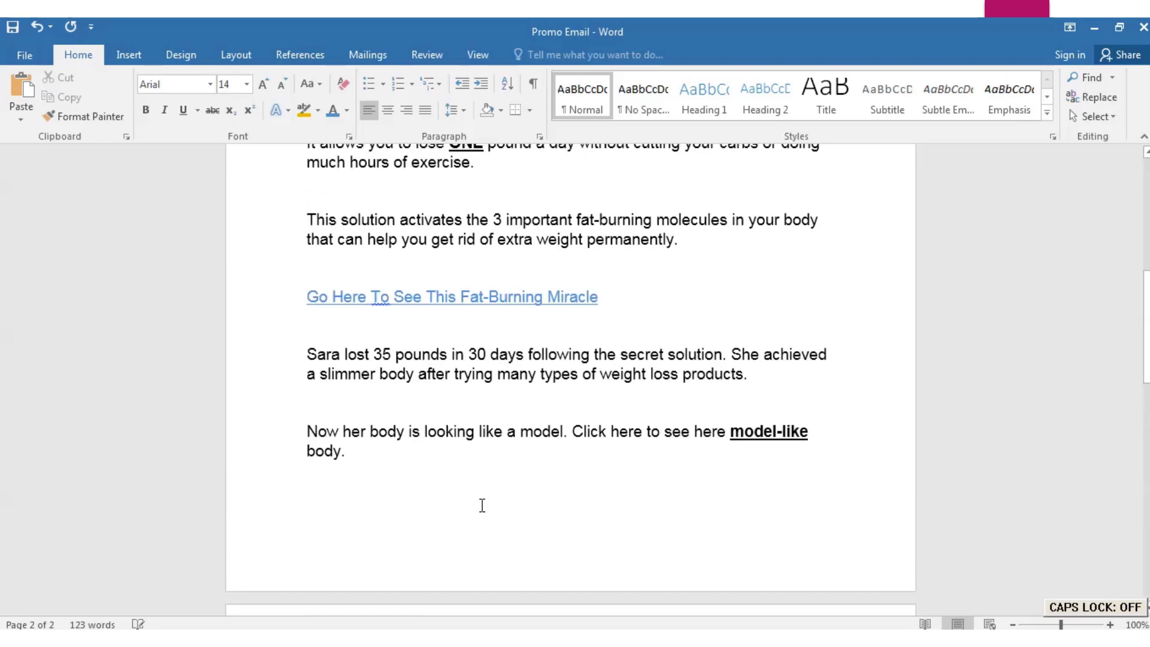
{"action": "scroll", "coordinate": [588, 435], "scroll_direction": "up", "scroll_amount": 2}
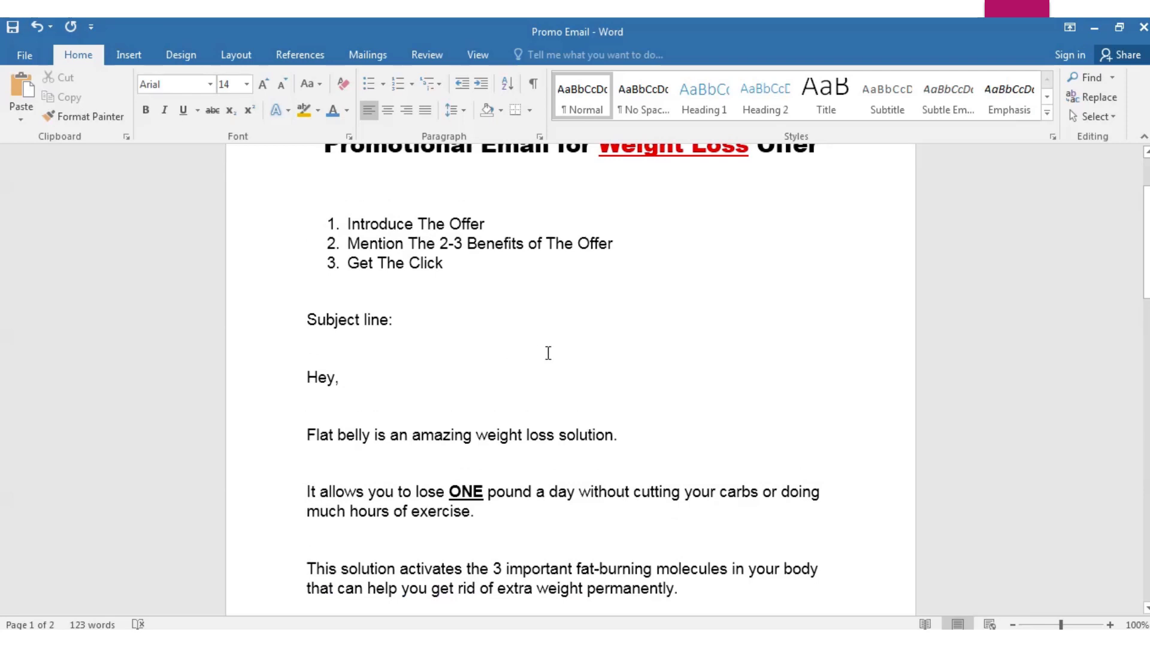
{"action": "scroll", "coordinate": [548, 352], "scroll_direction": "up", "scroll_amount": 1}
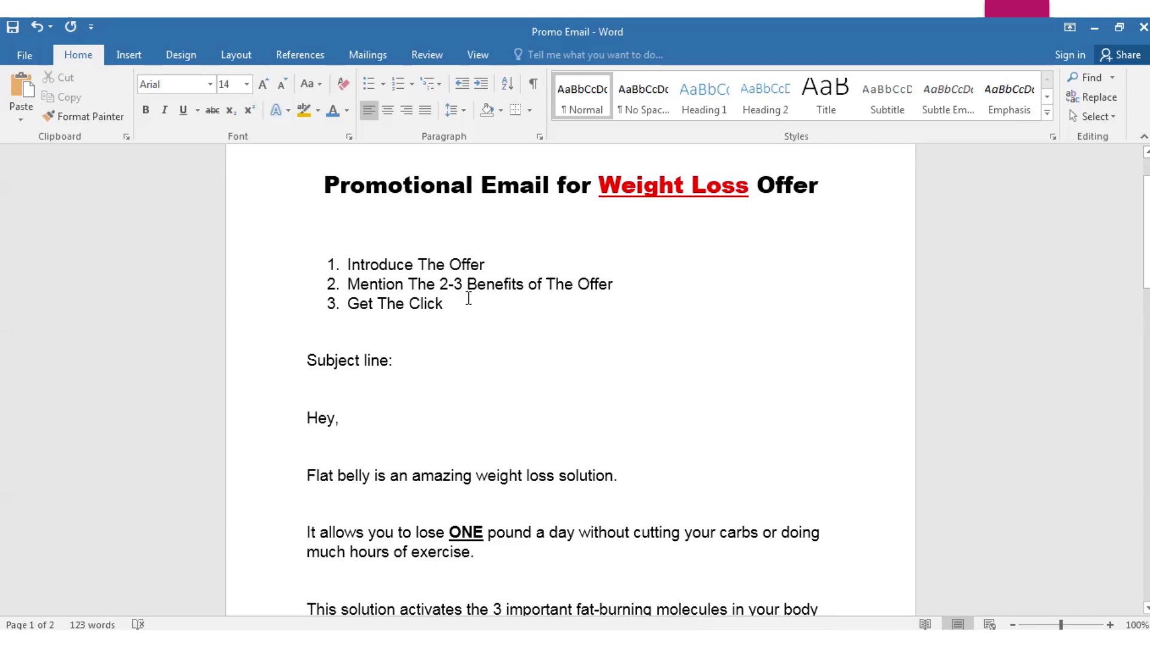
{"action": "scroll", "coordinate": [460, 343], "scroll_direction": "down", "scroll_amount": 2}
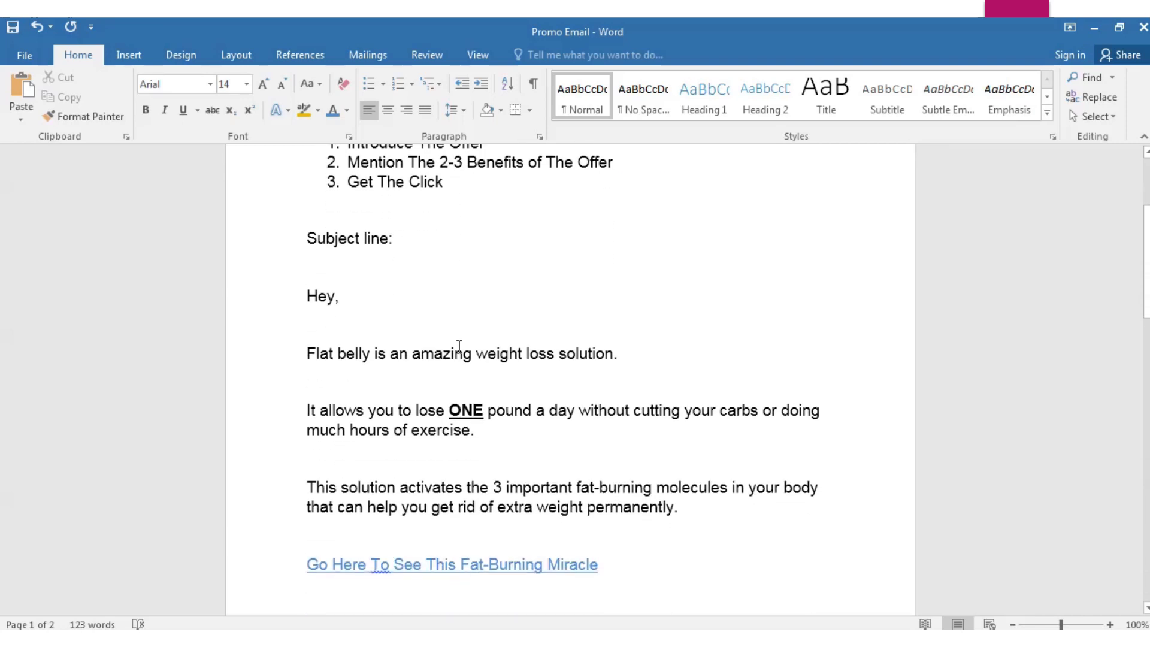
{"action": "left_click_drag", "start_coordinate": [448, 183], "coordinate": [347, 183]}
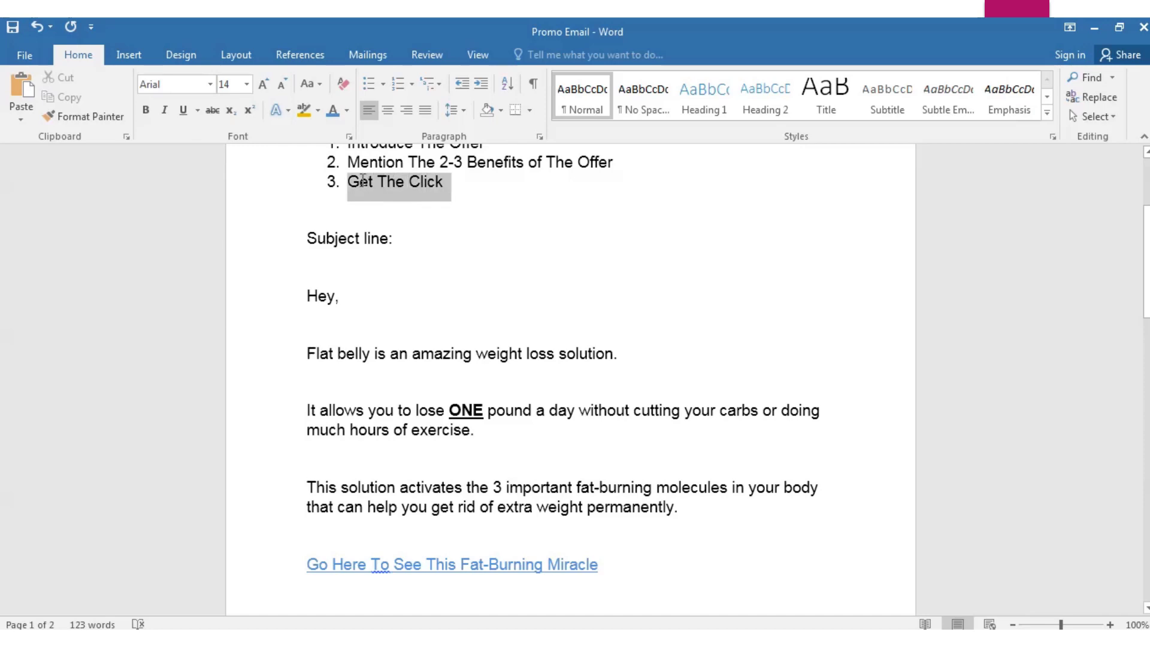
{"action": "left_click", "coordinate": [452, 222]}
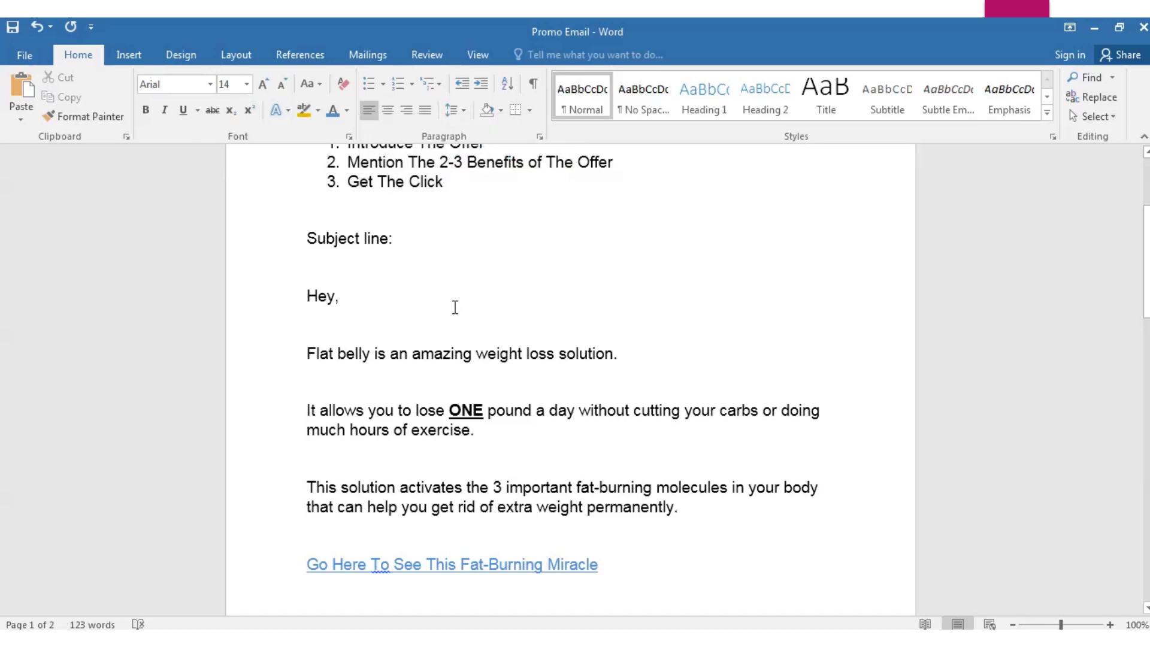
{"action": "scroll", "coordinate": [462, 324], "scroll_direction": "down", "scroll_amount": 2}
{"action": "scroll", "coordinate": [463, 329], "scroll_direction": "up", "scroll_amount": 3}
{"action": "scroll", "coordinate": [457, 336], "scroll_direction": "up", "scroll_amount": 2}
{"action": "scroll", "coordinate": [457, 336], "scroll_direction": "down", "scroll_amount": 7}
{"action": "scroll", "coordinate": [376, 262], "scroll_direction": "up", "scroll_amount": 1}
{"action": "scroll", "coordinate": [378, 264], "scroll_direction": "up", "scroll_amount": 3}
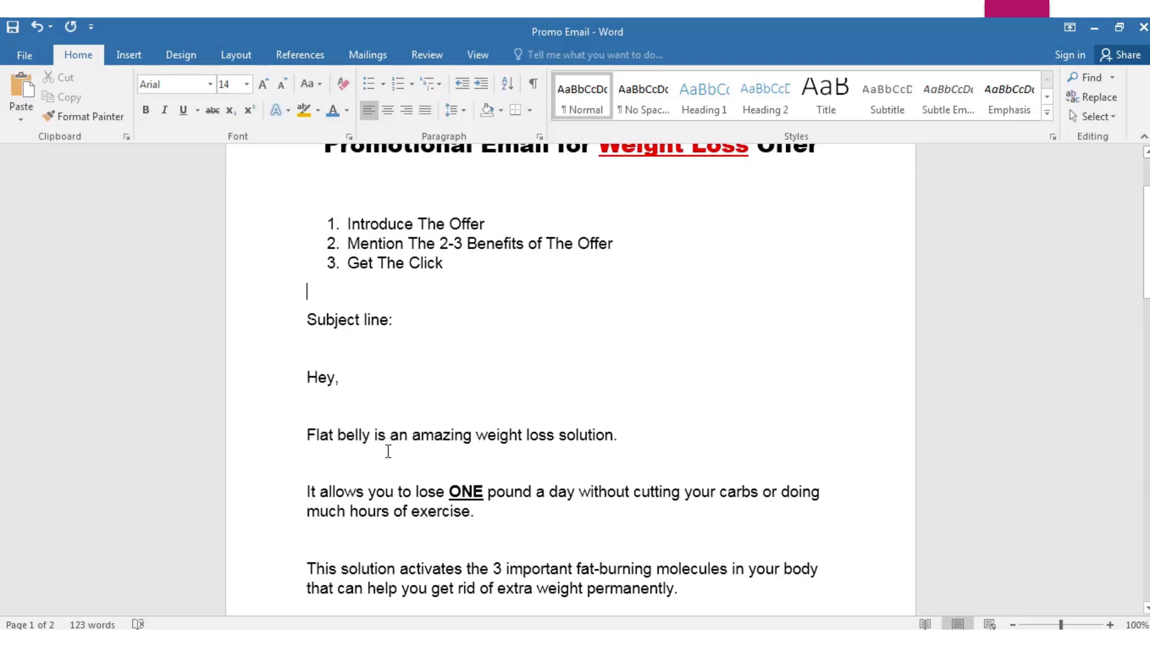
{"action": "scroll", "coordinate": [389, 451], "scroll_direction": "down", "scroll_amount": 2}
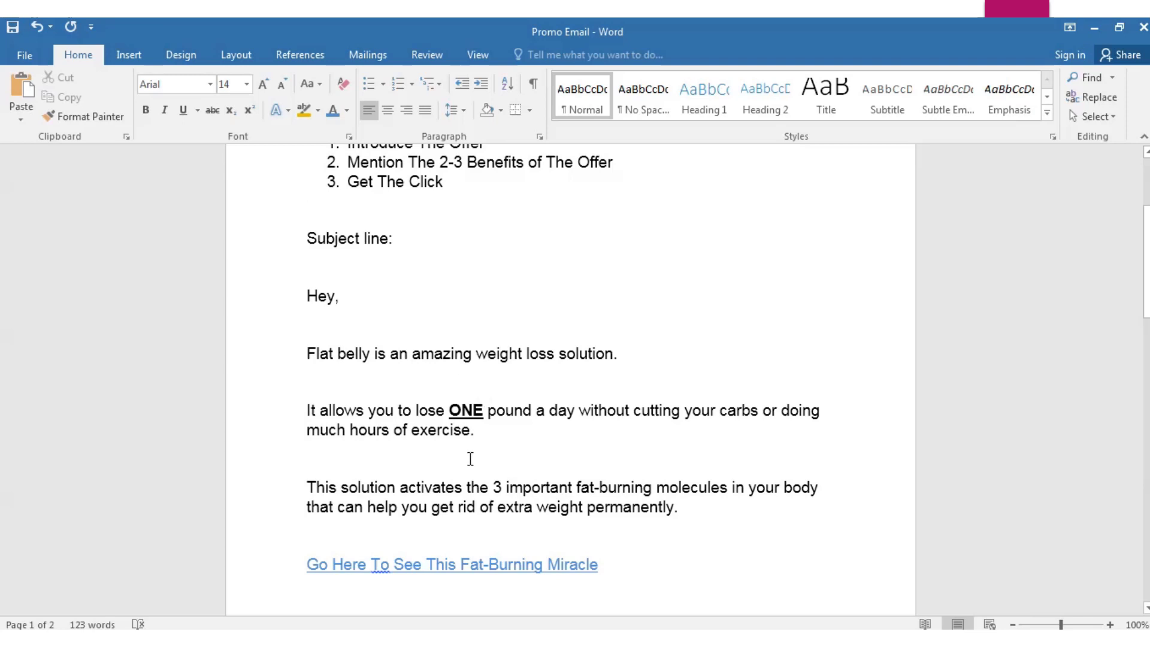
{"action": "scroll", "coordinate": [491, 436], "scroll_direction": "down", "scroll_amount": 3}
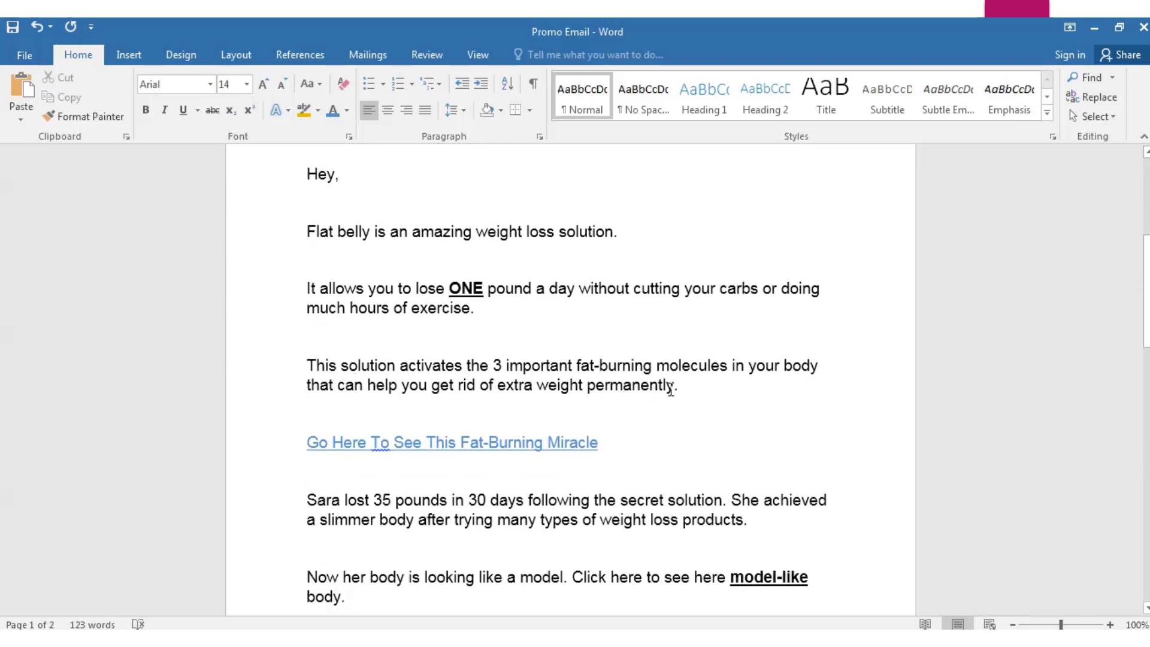
{"action": "left_click_drag", "start_coordinate": [681, 386], "coordinate": [323, 354]}
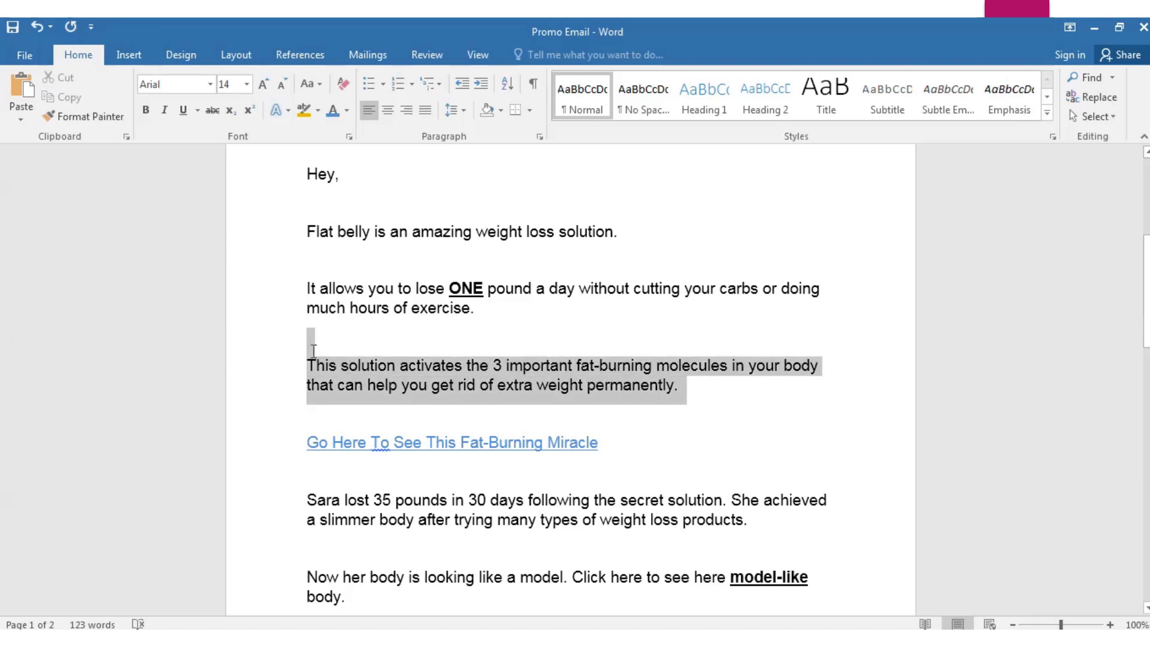
{"action": "left_click", "coordinate": [695, 393]}
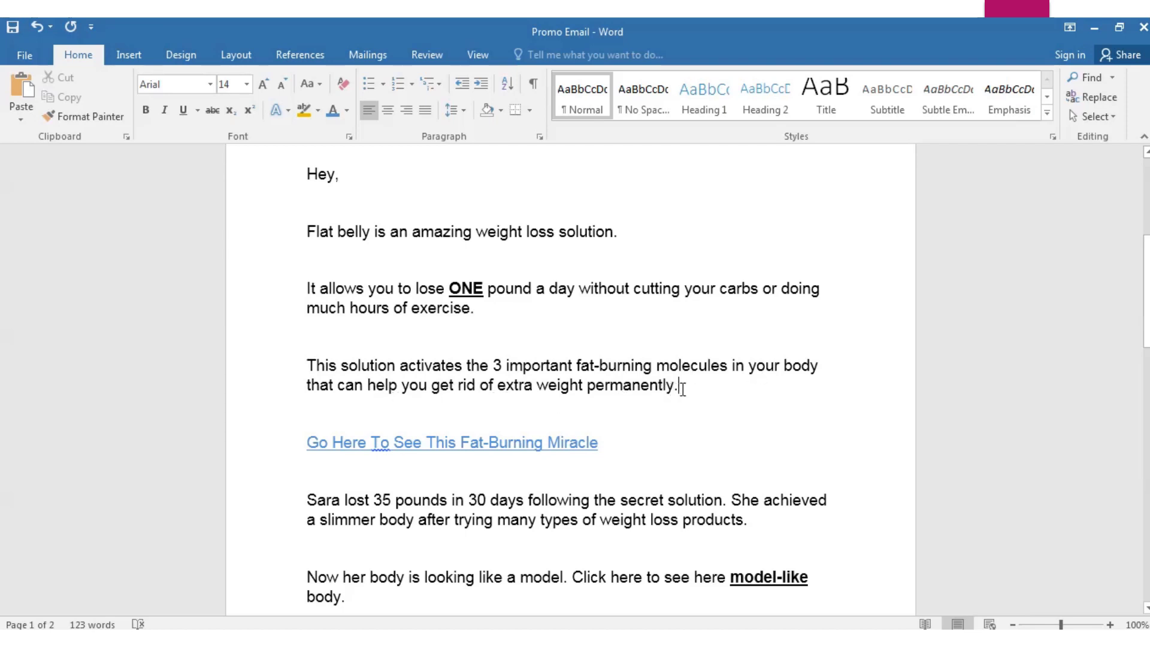
{"action": "left_click_drag", "start_coordinate": [682, 388], "coordinate": [482, 385]}
{"action": "left_click", "coordinate": [703, 378]}
{"action": "scroll", "coordinate": [403, 461], "scroll_direction": "down", "scroll_amount": 1}
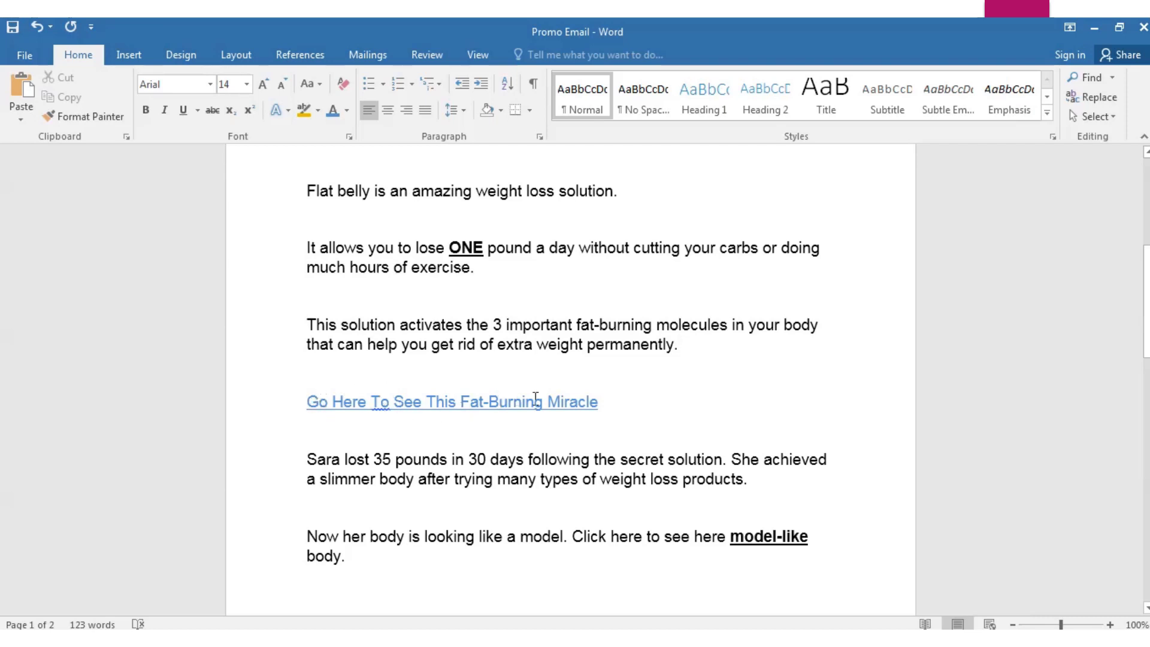
{"action": "scroll", "coordinate": [609, 410], "scroll_direction": "down", "scroll_amount": 1}
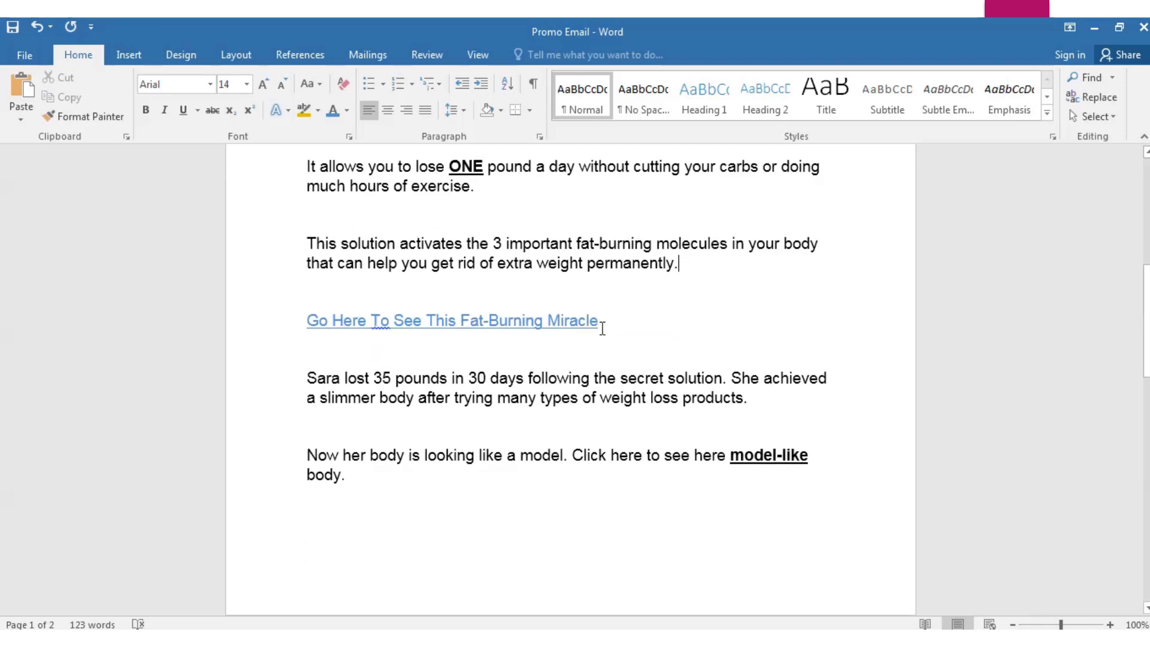
{"action": "scroll", "coordinate": [566, 374], "scroll_direction": "down", "scroll_amount": 1}
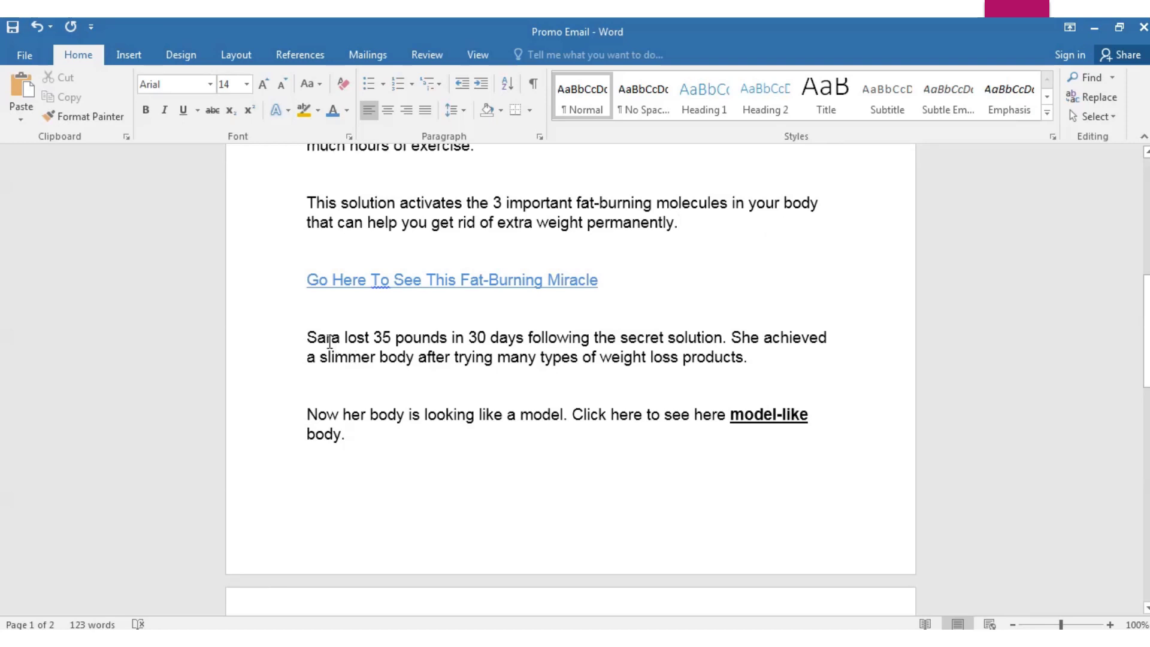
{"action": "left_click_drag", "start_coordinate": [306, 336], "coordinate": [748, 357]}
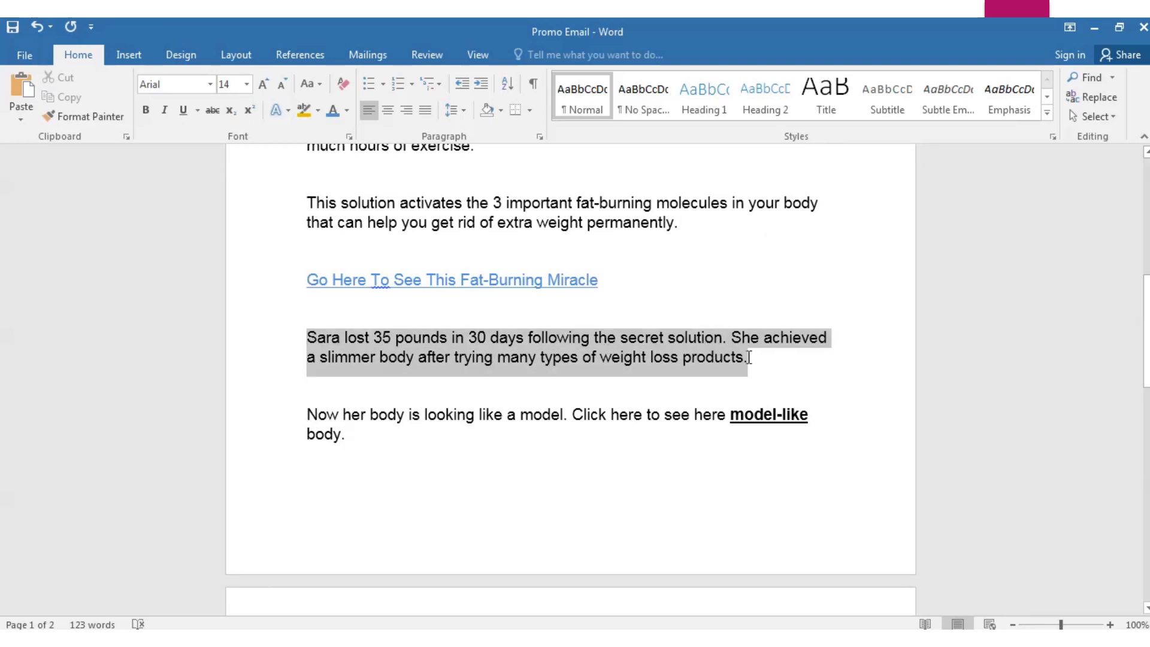
{"action": "left_click", "coordinate": [752, 361]}
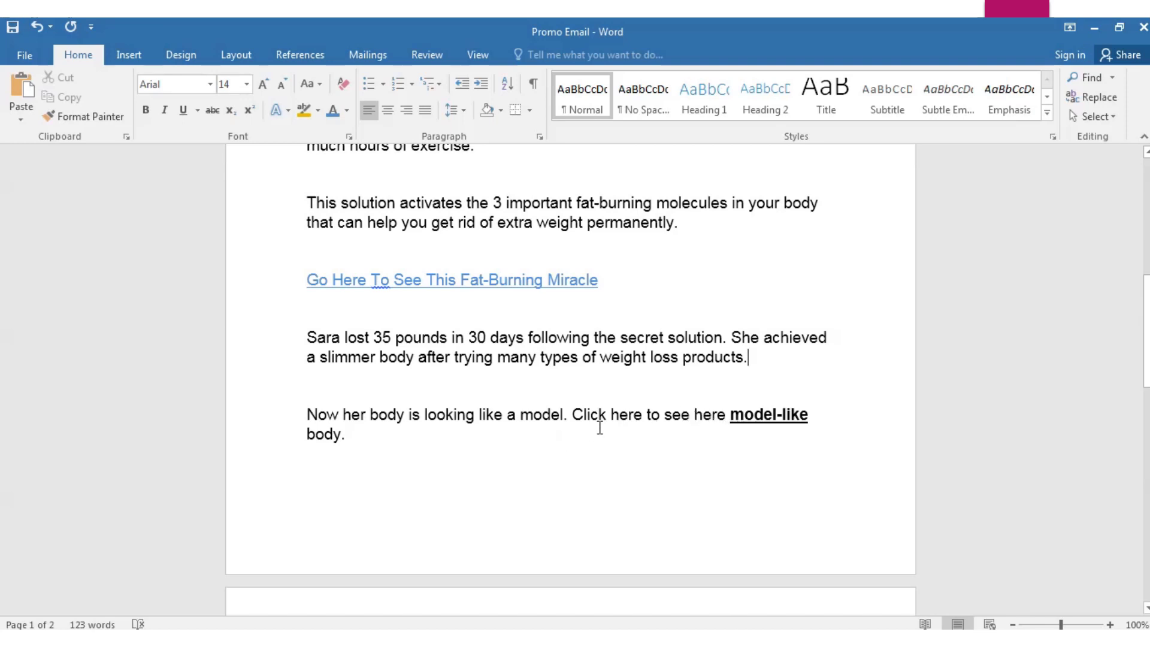
{"action": "left_click_drag", "start_coordinate": [579, 410], "coordinate": [724, 420]}
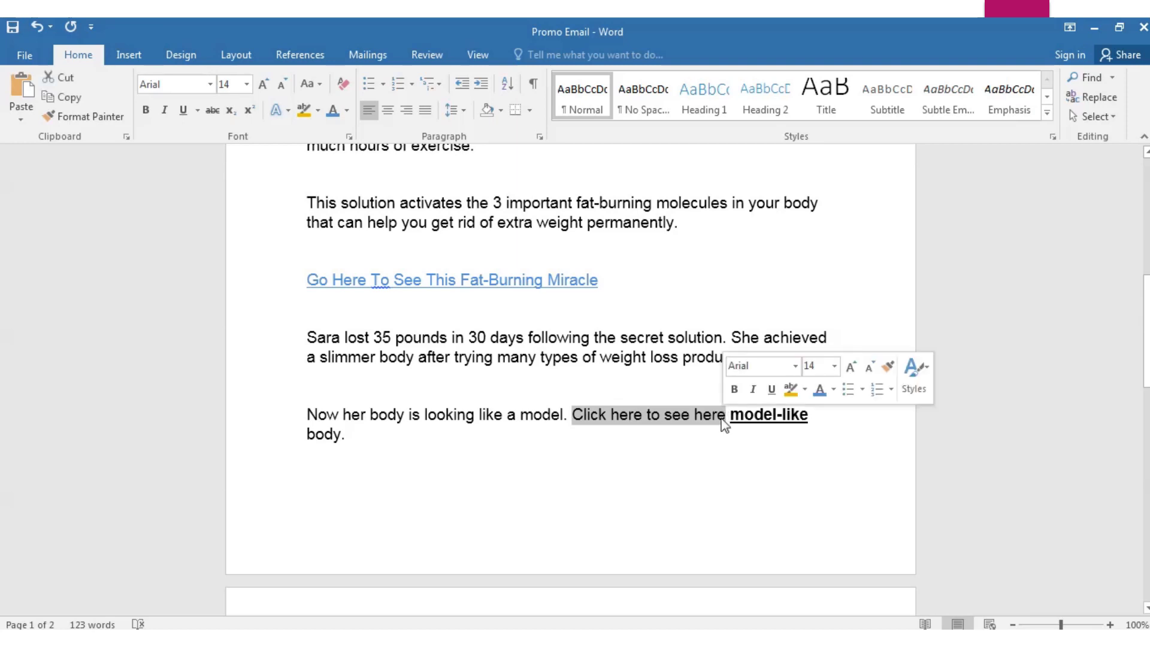
{"action": "left_click", "coordinate": [333, 110]}
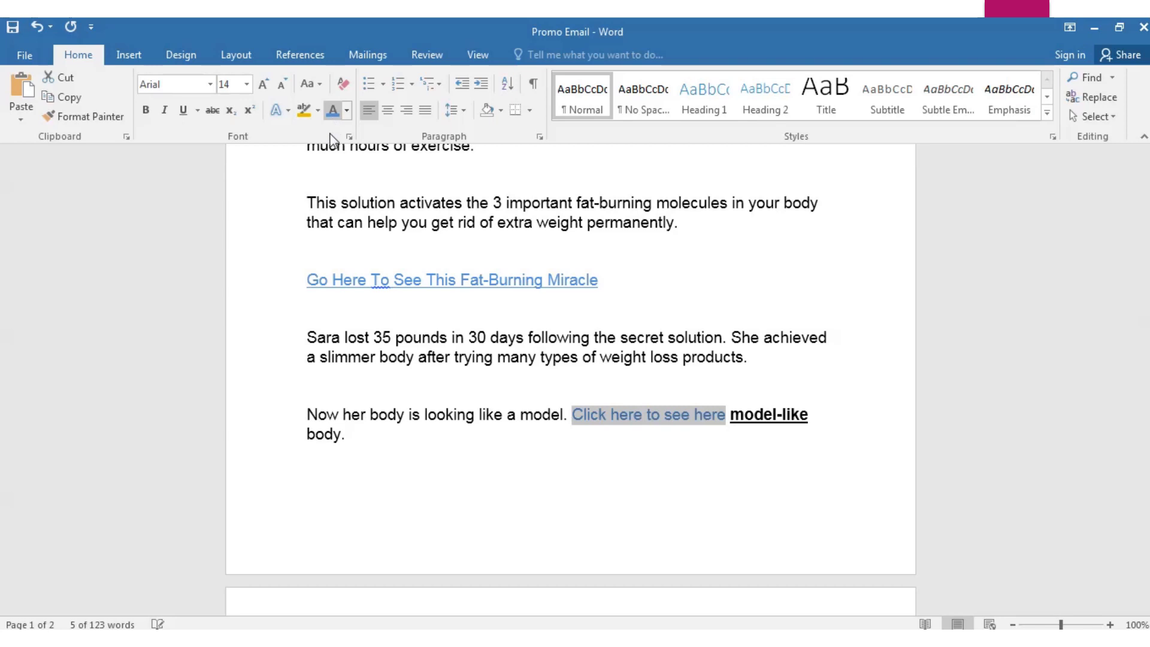
{"action": "left_click", "coordinate": [182, 110]}
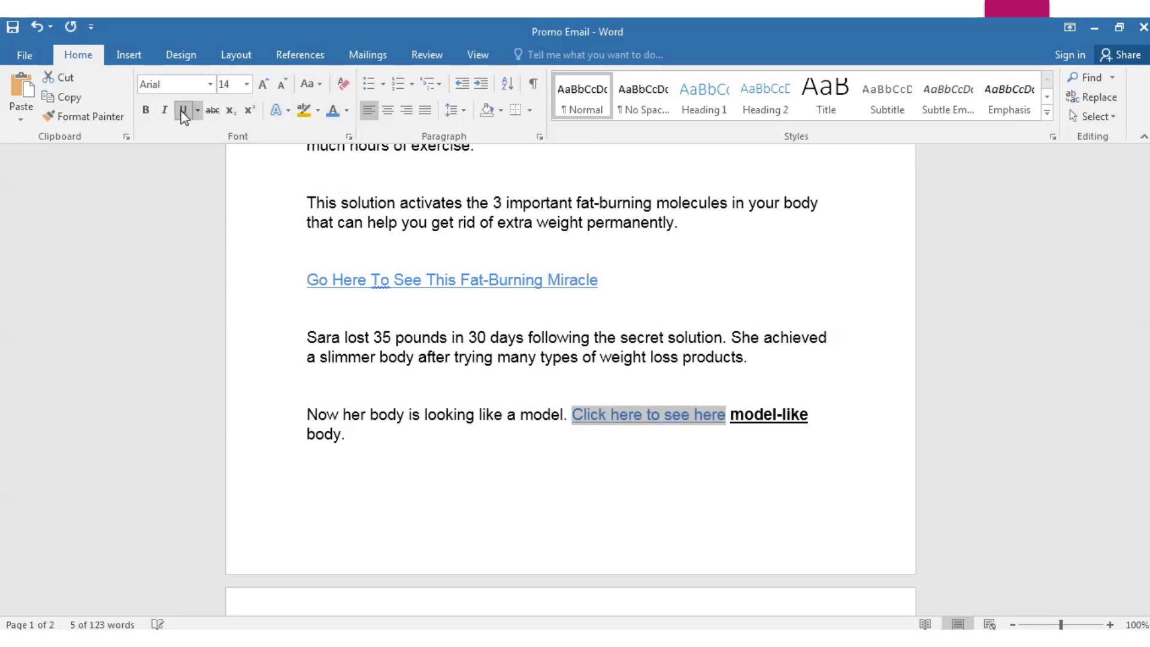
{"action": "left_click", "coordinate": [479, 473]}
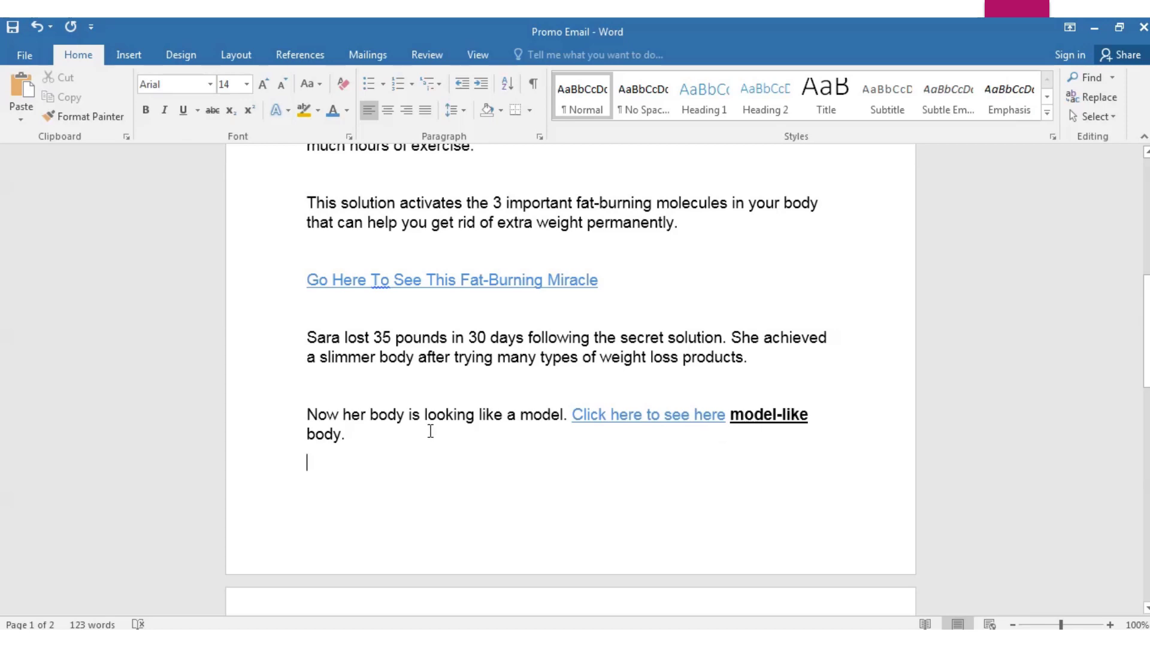
{"action": "scroll", "coordinate": [429, 432], "scroll_direction": "down", "scroll_amount": 3}
{"action": "scroll", "coordinate": [430, 431], "scroll_direction": "down", "scroll_amount": 3}
{"action": "scroll", "coordinate": [430, 431], "scroll_direction": "up", "scroll_amount": 12}
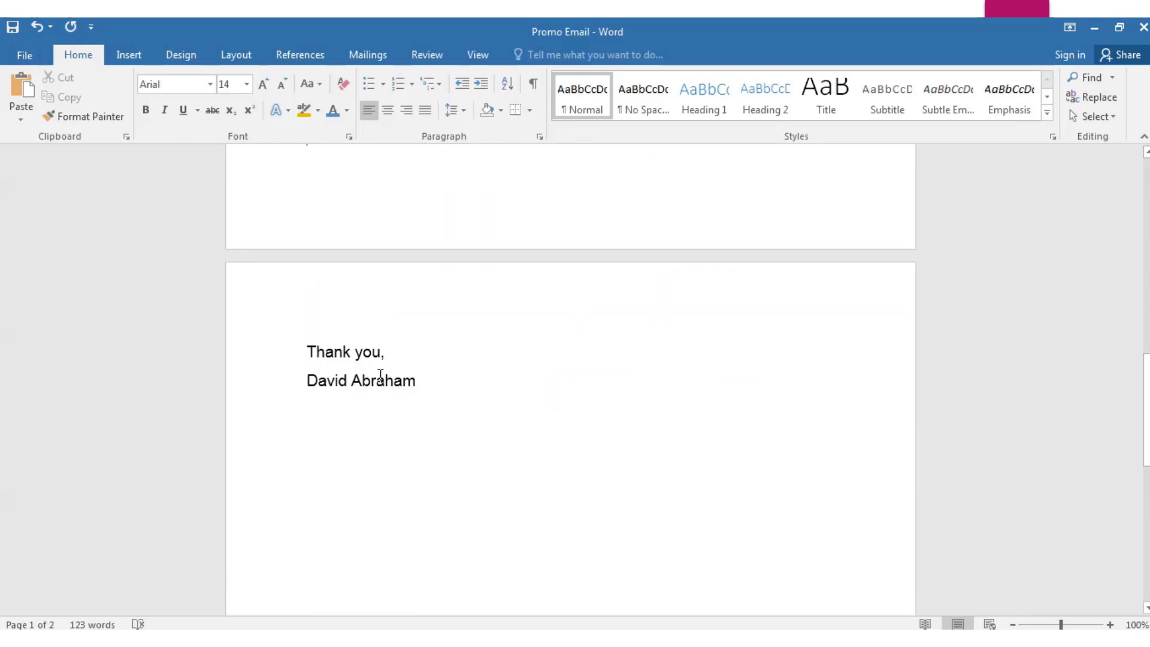
{"action": "scroll", "coordinate": [729, 364], "scroll_direction": "up", "scroll_amount": 3}
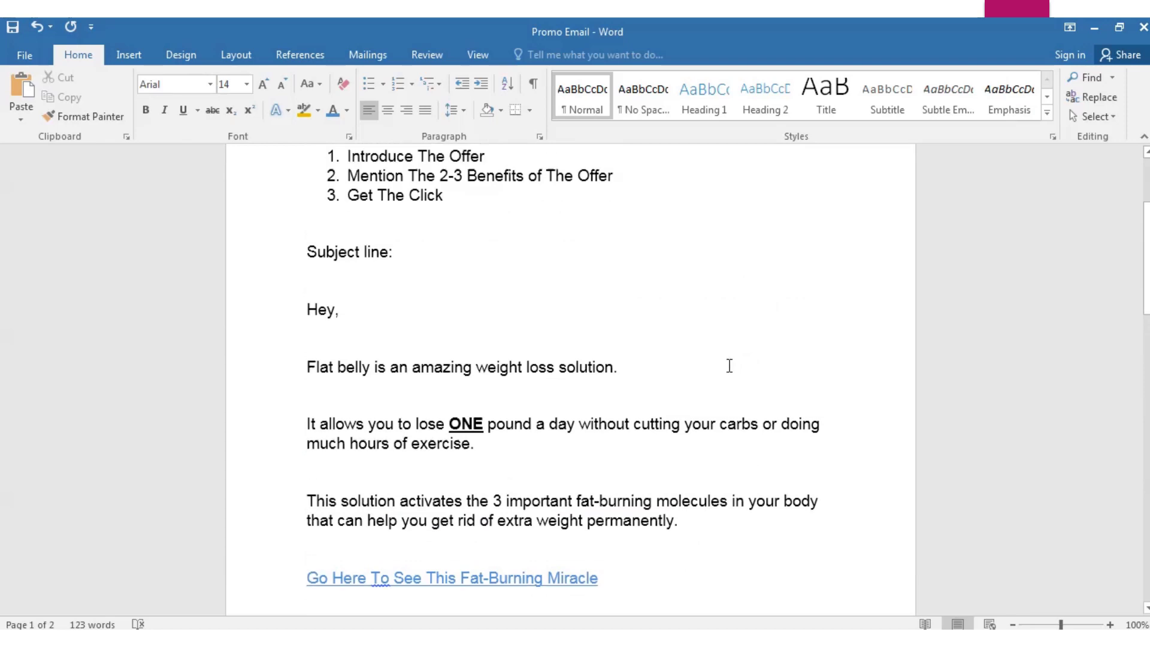
{"action": "scroll", "coordinate": [394, 438], "scroll_direction": "down", "scroll_amount": 9}
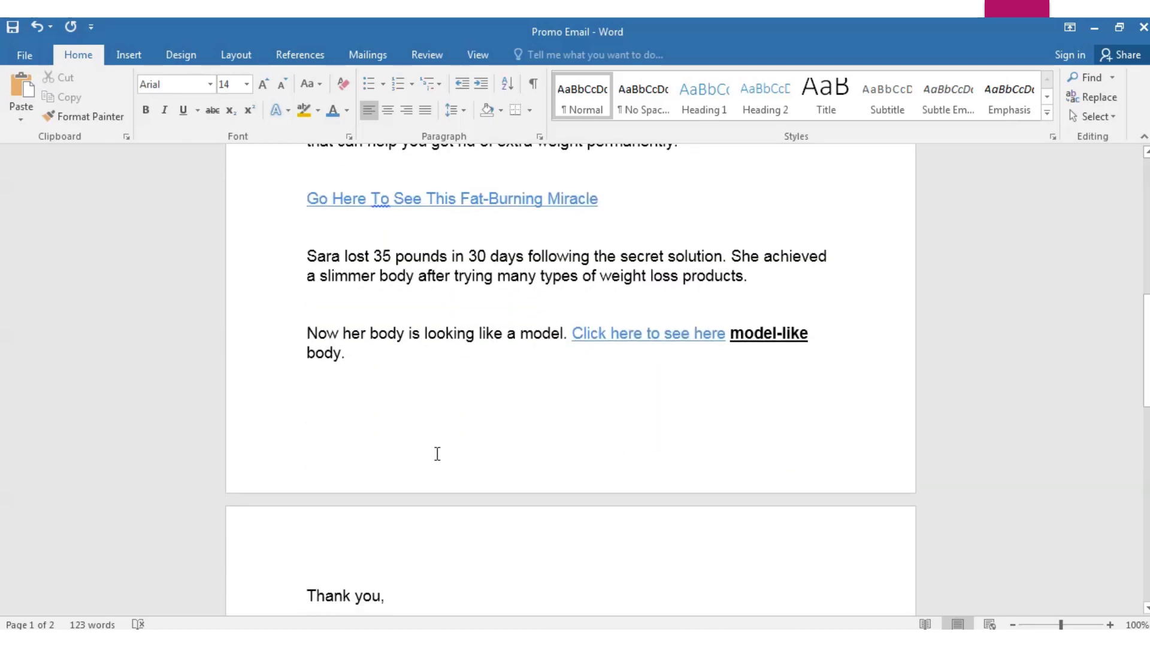
{"action": "scroll", "coordinate": [438, 453], "scroll_direction": "up", "scroll_amount": 2}
{"action": "scroll", "coordinate": [437, 454], "scroll_direction": "up", "scroll_amount": 3}
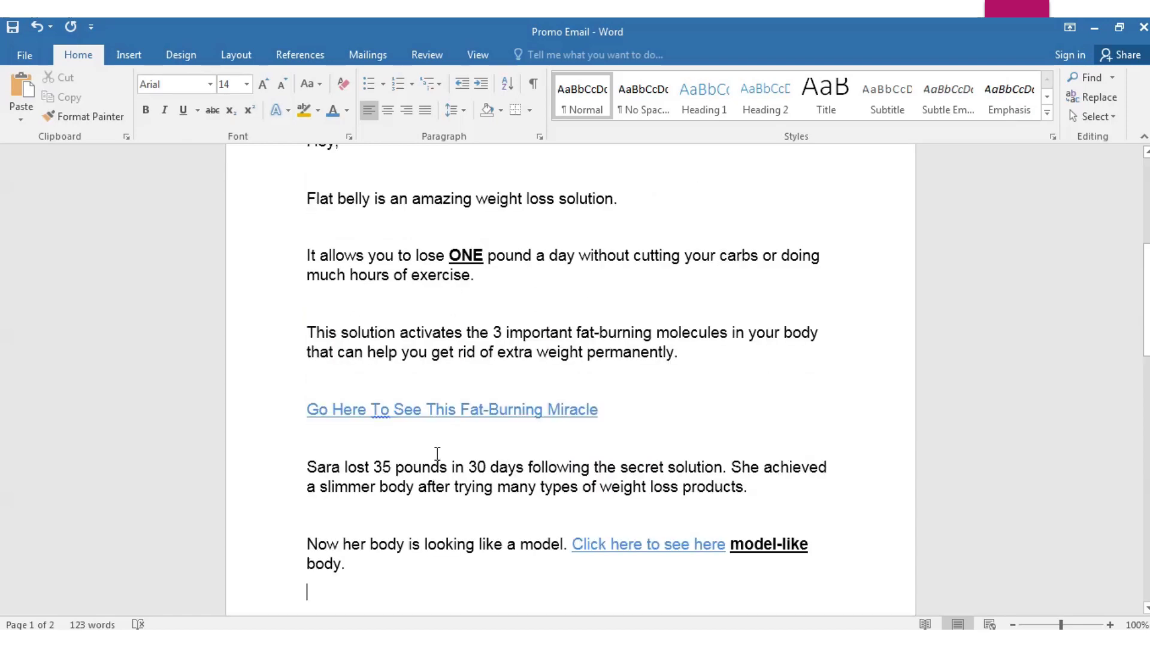
{"action": "scroll", "coordinate": [608, 437], "scroll_direction": "down", "scroll_amount": 5}
{"action": "scroll", "coordinate": [610, 436], "scroll_direction": "down", "scroll_amount": 1}
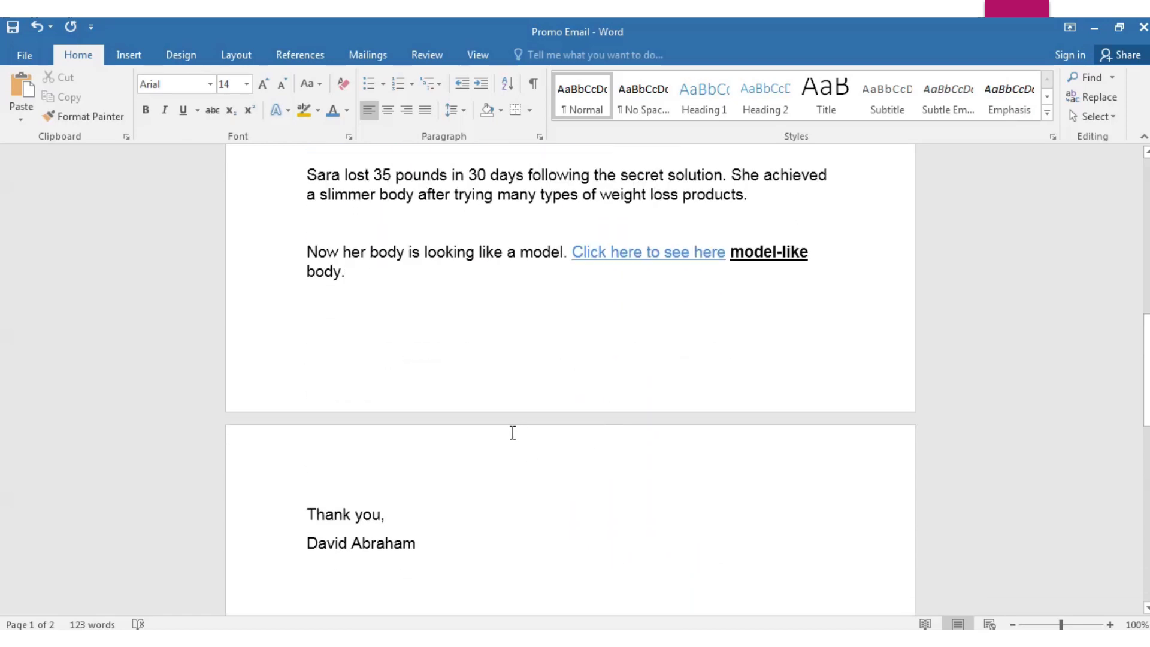
{"action": "scroll", "coordinate": [513, 432], "scroll_direction": "up", "scroll_amount": 6}
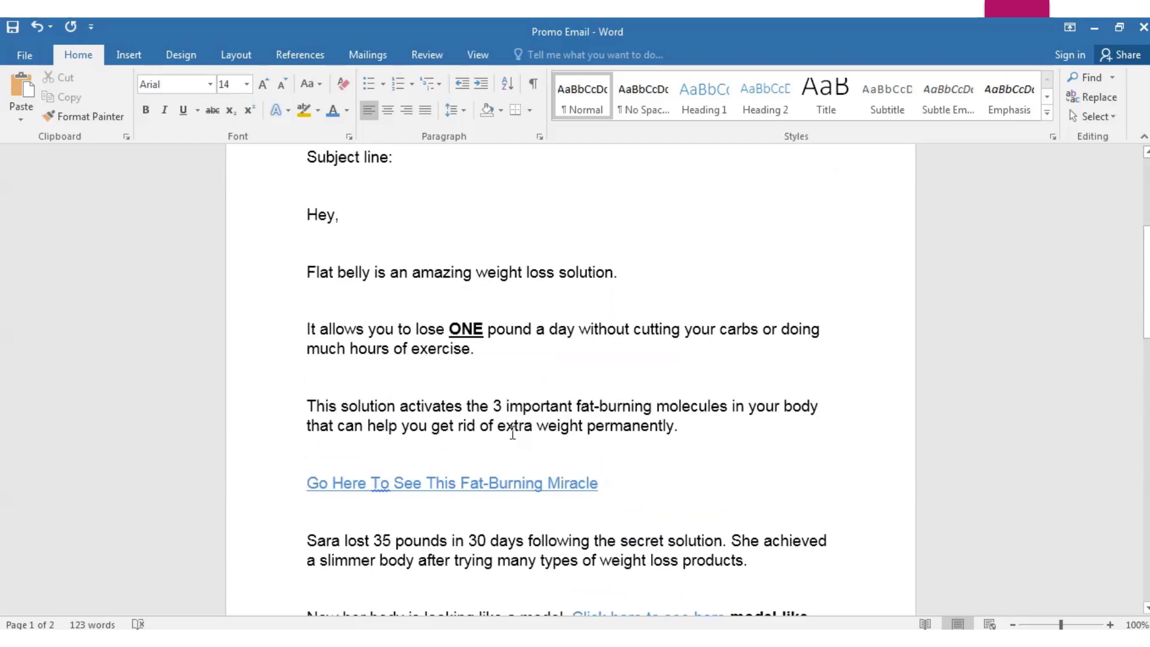
{"action": "scroll", "coordinate": [513, 432], "scroll_direction": "up", "scroll_amount": 4}
Start the subject line by typing "Proof:" after "Subject line:"
{"action": "left_click_drag", "start_coordinate": [454, 342], "coordinate": [360, 307]}
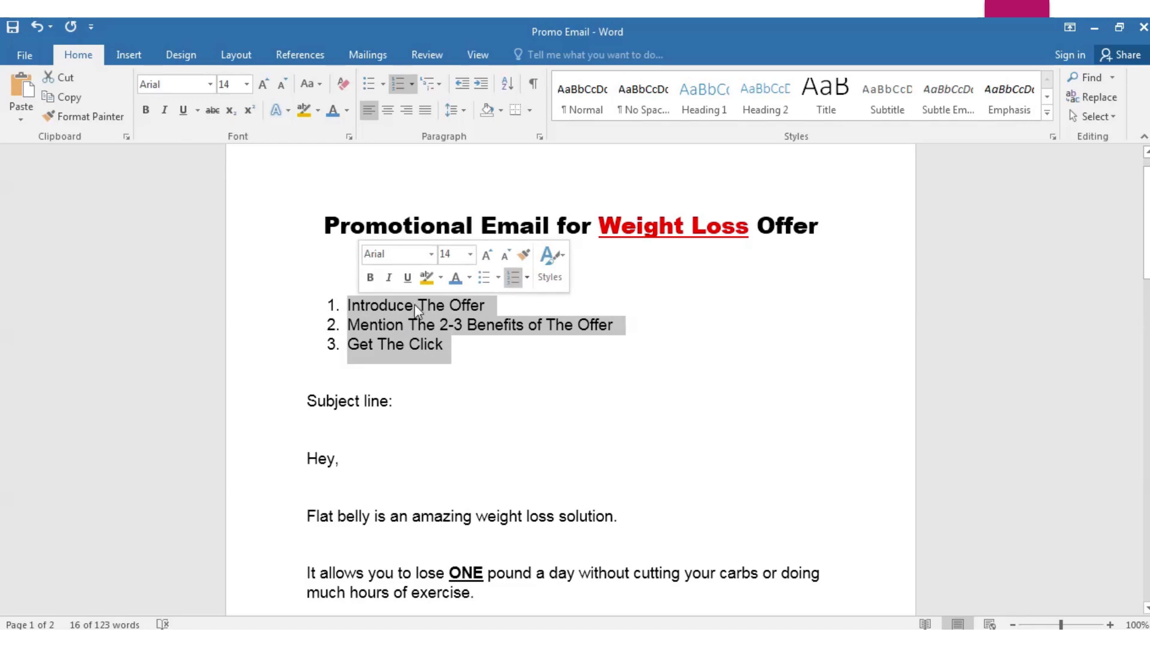
{"action": "left_click", "coordinate": [478, 340]}
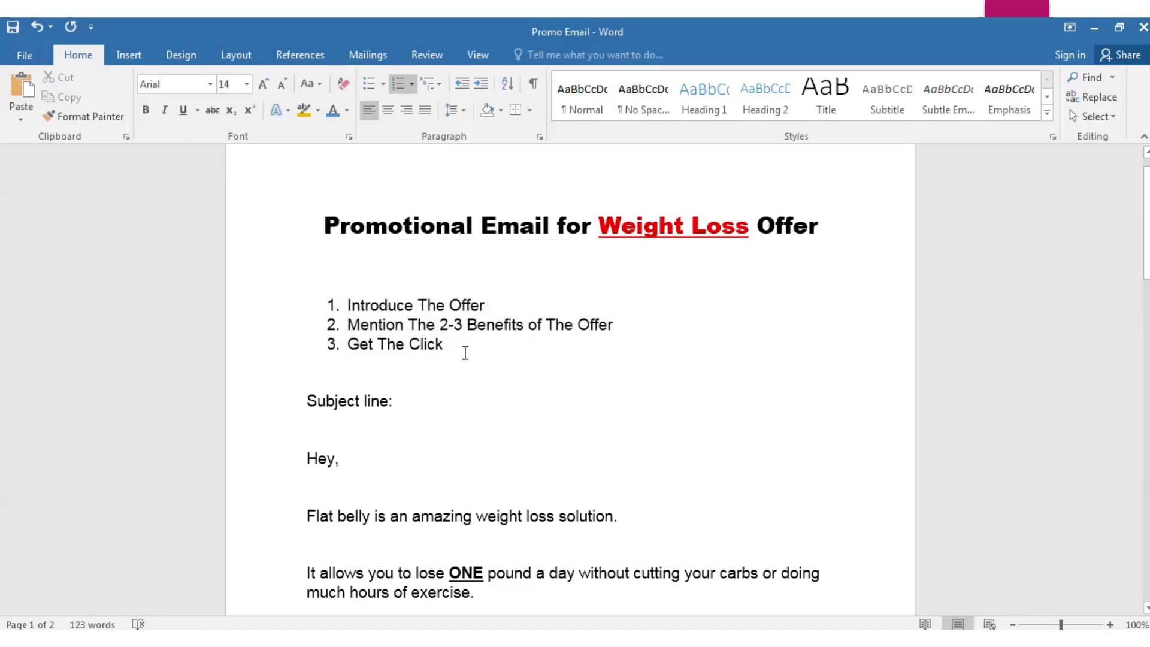
{"action": "scroll", "coordinate": [475, 394], "scroll_direction": "down", "scroll_amount": 7}
{"action": "scroll", "coordinate": [473, 399], "scroll_direction": "up", "scroll_amount": 5}
{"action": "left_click", "coordinate": [400, 281]}
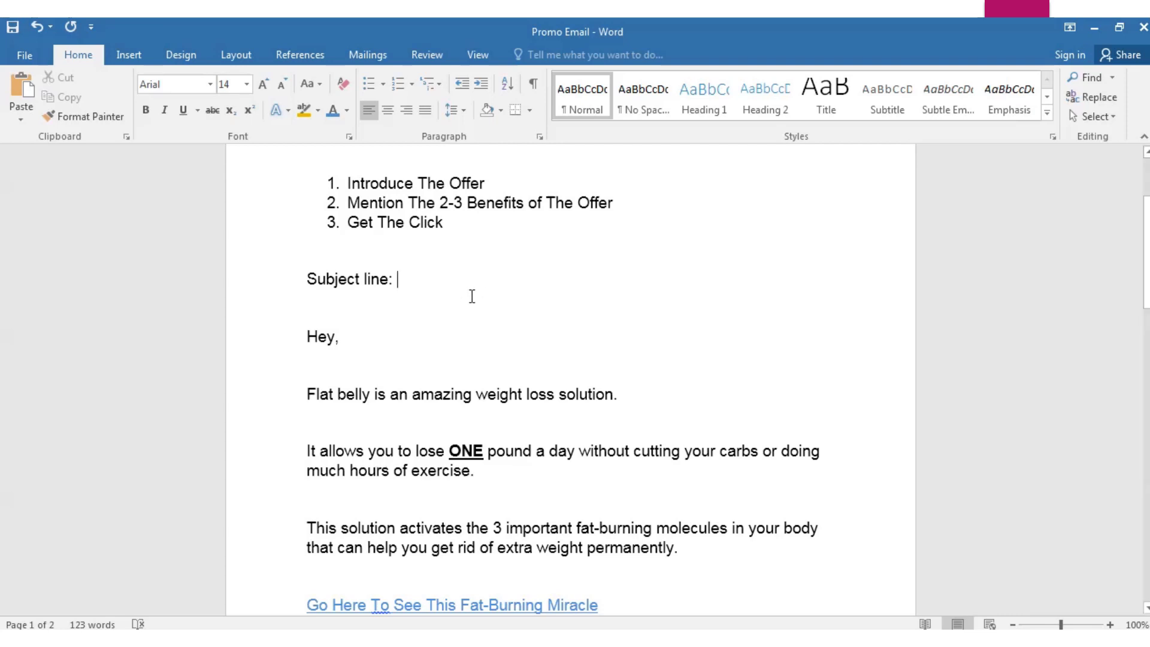
{"action": "scroll", "coordinate": [469, 295], "scroll_direction": "down", "scroll_amount": 3}
{"action": "scroll", "coordinate": [548, 322], "scroll_direction": "up", "scroll_amount": 3}
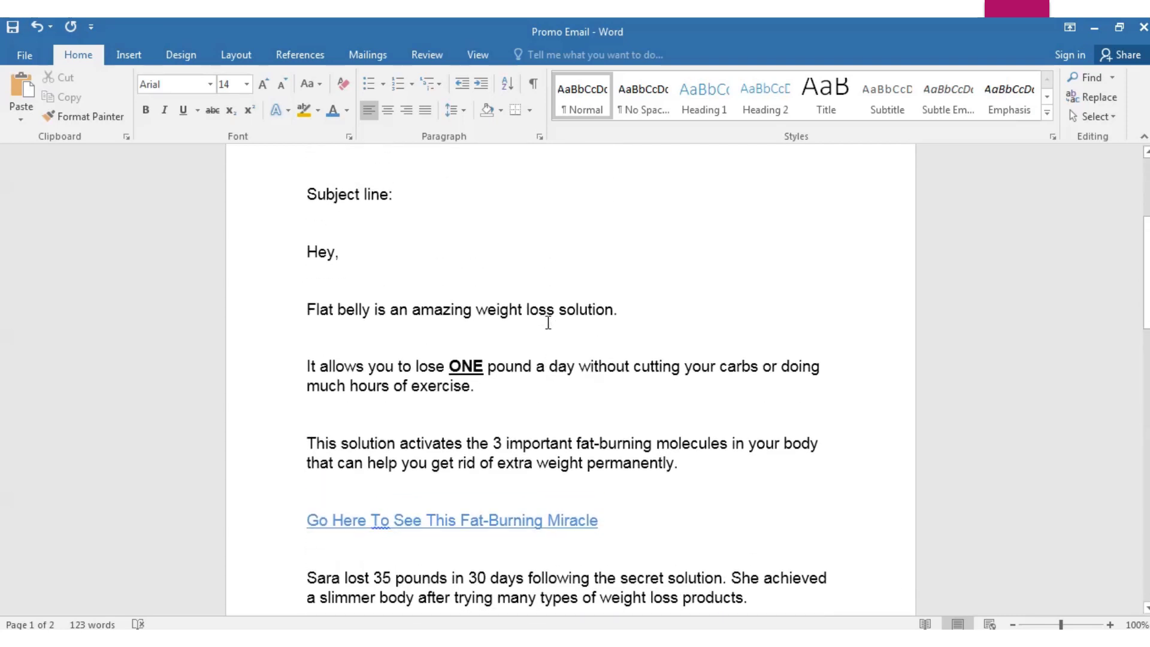
{"action": "key", "text": "Caps_Lock"}
{"action": "type", "text": "P"}
{"action": "key", "text": "Caps_Lock"}
{"action": "type", "text": "roof"}
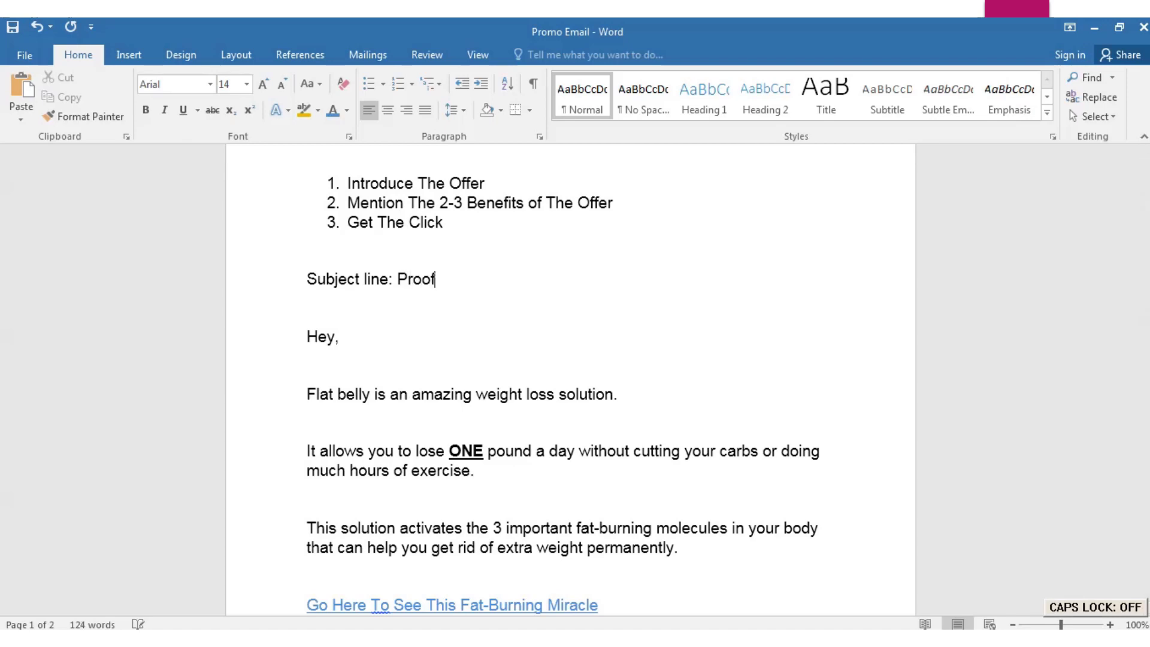
{"action": "type", "text": ":"}
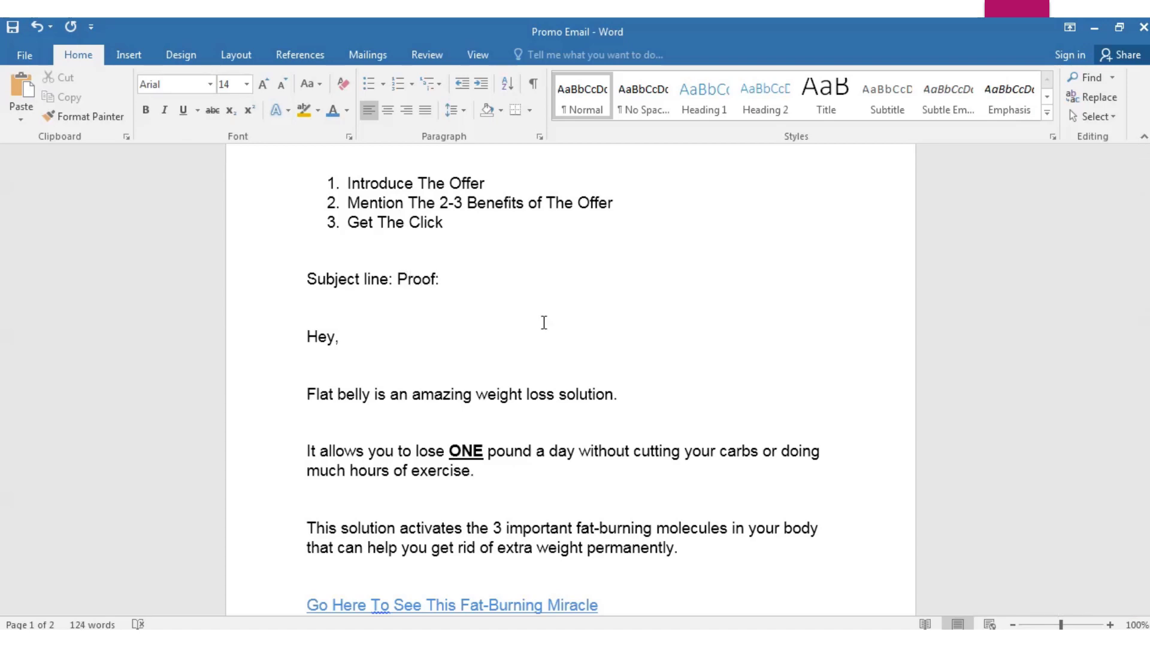
Complete the subject with "Now You Can Lose 1 Pound A Day"
{"action": "scroll", "coordinate": [544, 322], "scroll_direction": "down", "scroll_amount": 10}
{"action": "scroll", "coordinate": [593, 394], "scroll_direction": "up", "scroll_amount": 10}
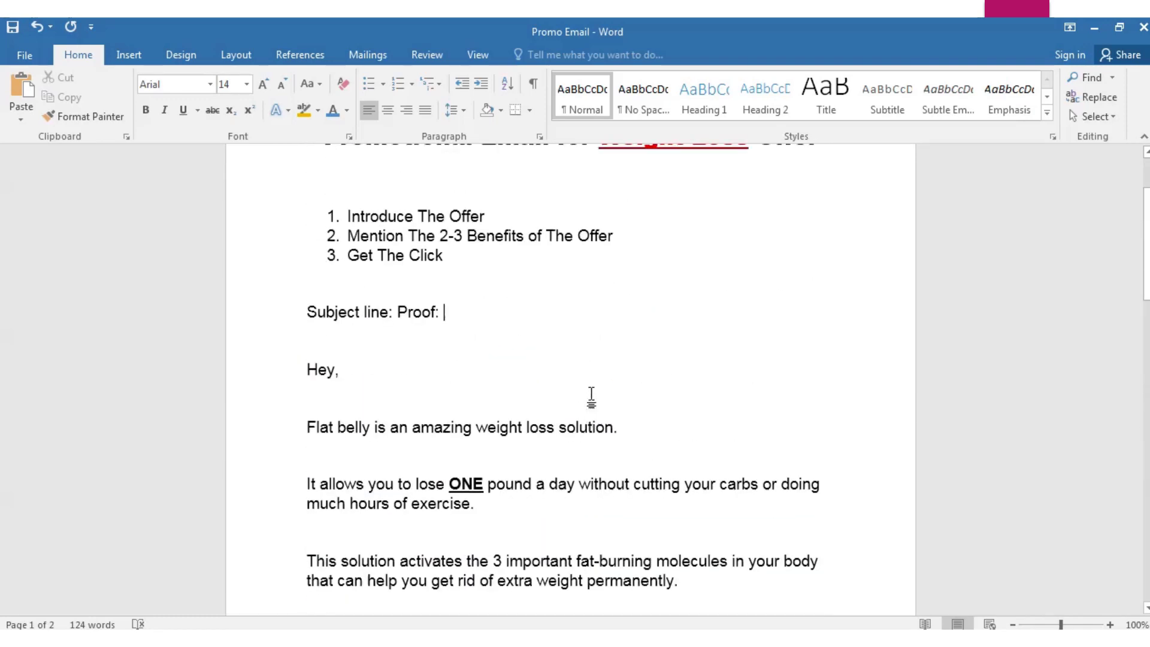
{"action": "scroll", "coordinate": [592, 397], "scroll_direction": "up", "scroll_amount": 2}
{"action": "type", "text": "Now You Can Lose 1 Pound"}
{"action": "key", "text": "Caps_Lock"}
{"action": "type", "text": "A D"}
{"action": "key", "text": "Caps_Lock"}
{"action": "type", "text": "ay"}
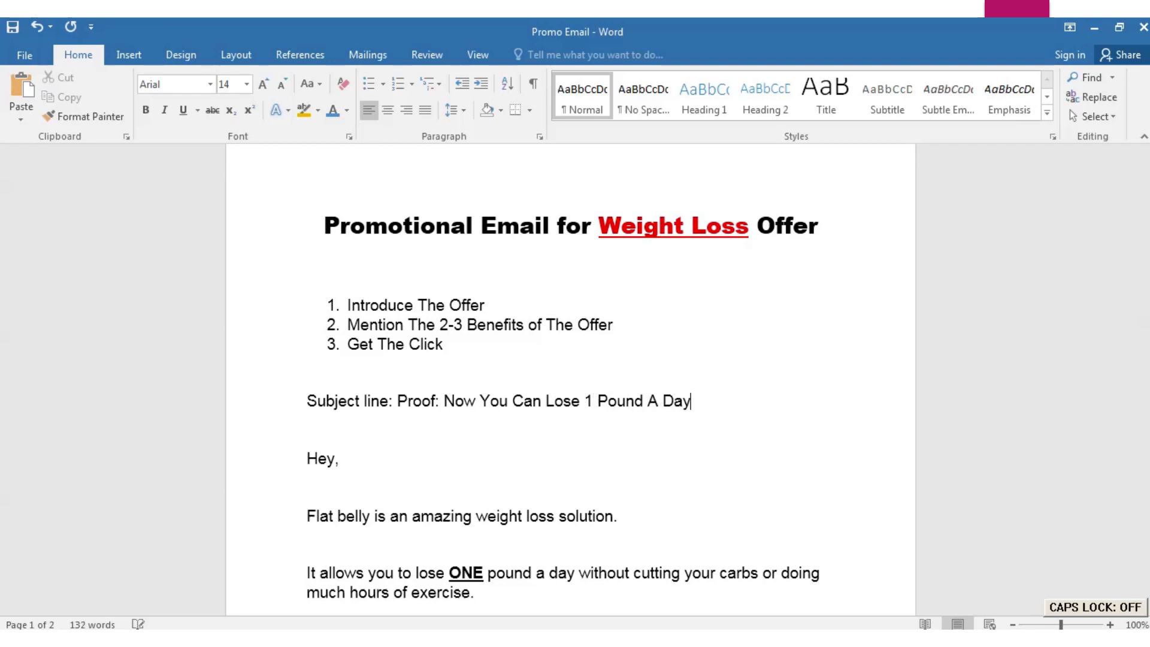
{"action": "scroll", "coordinate": [596, 393], "scroll_direction": "down", "scroll_amount": 3}
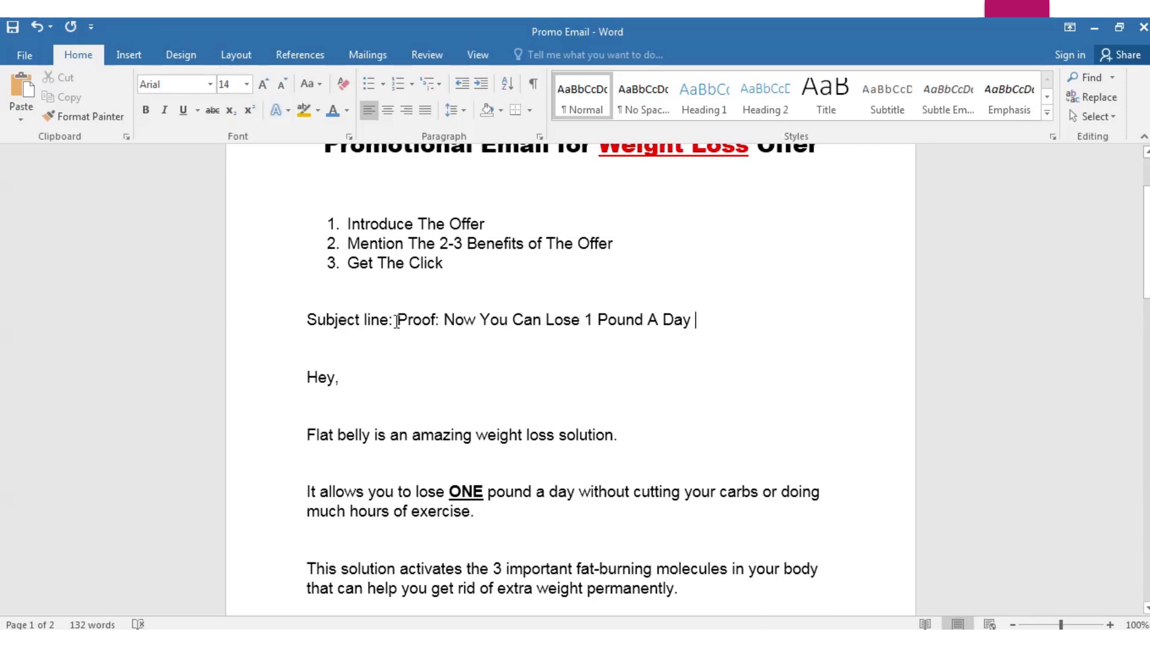
{"action": "scroll", "coordinate": [593, 495], "scroll_direction": "down", "scroll_amount": 1}
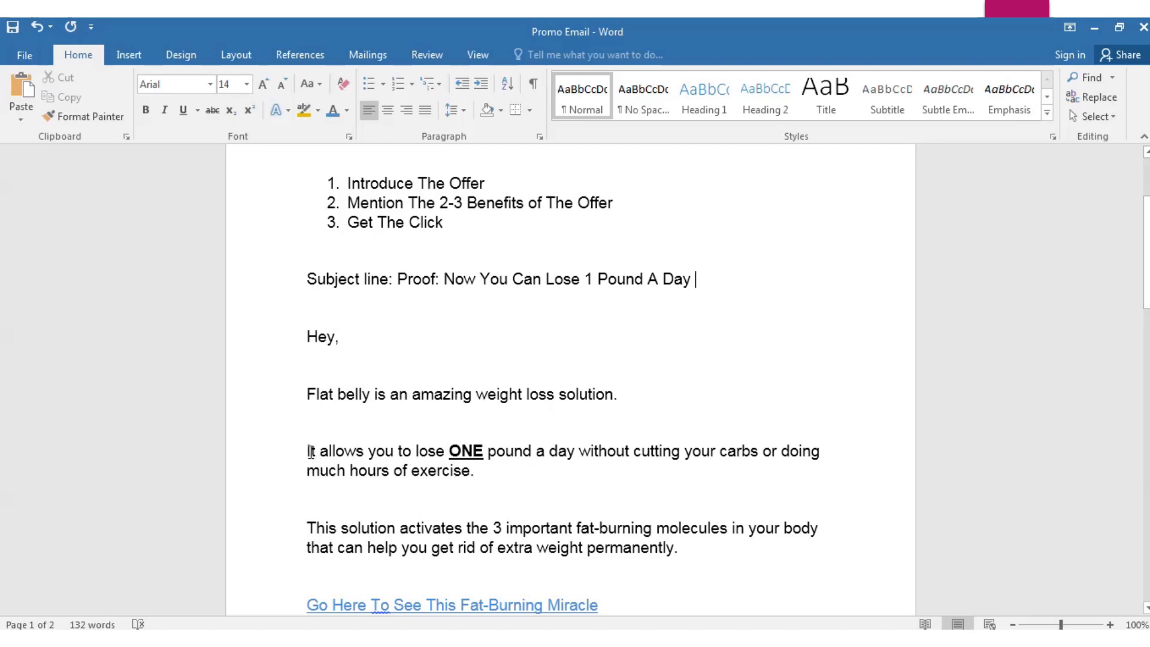
{"action": "left_click_drag", "start_coordinate": [310, 450], "coordinate": [476, 478]}
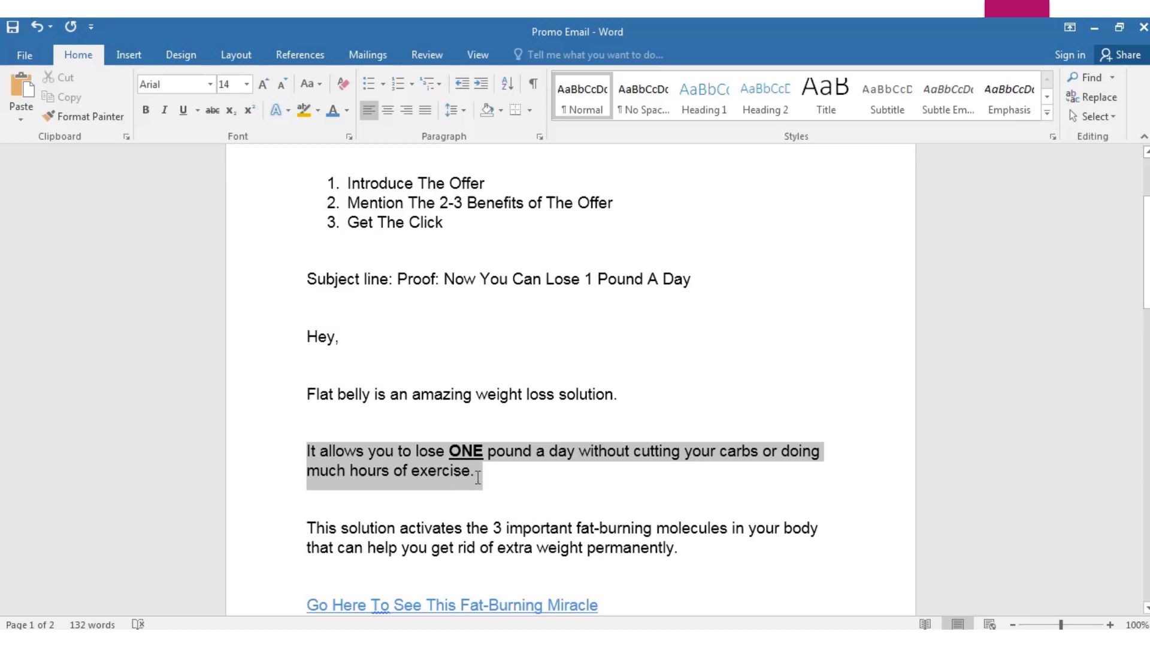
{"action": "left_click", "coordinate": [509, 490]}
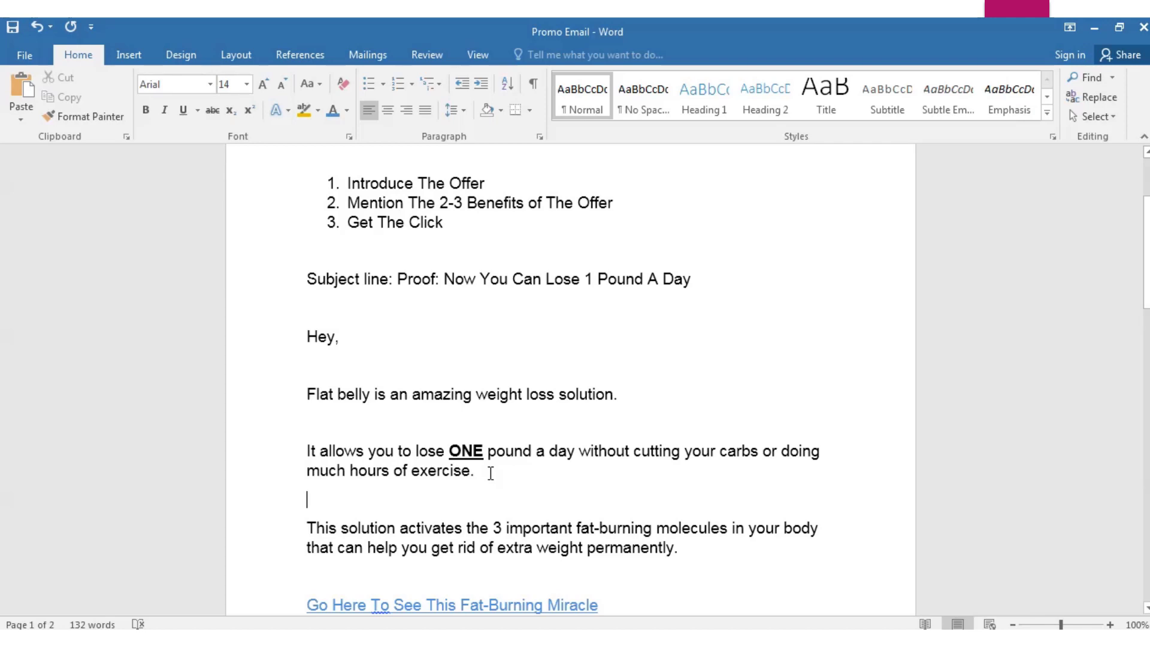
{"action": "scroll", "coordinate": [491, 473], "scroll_direction": "up", "scroll_amount": 1}
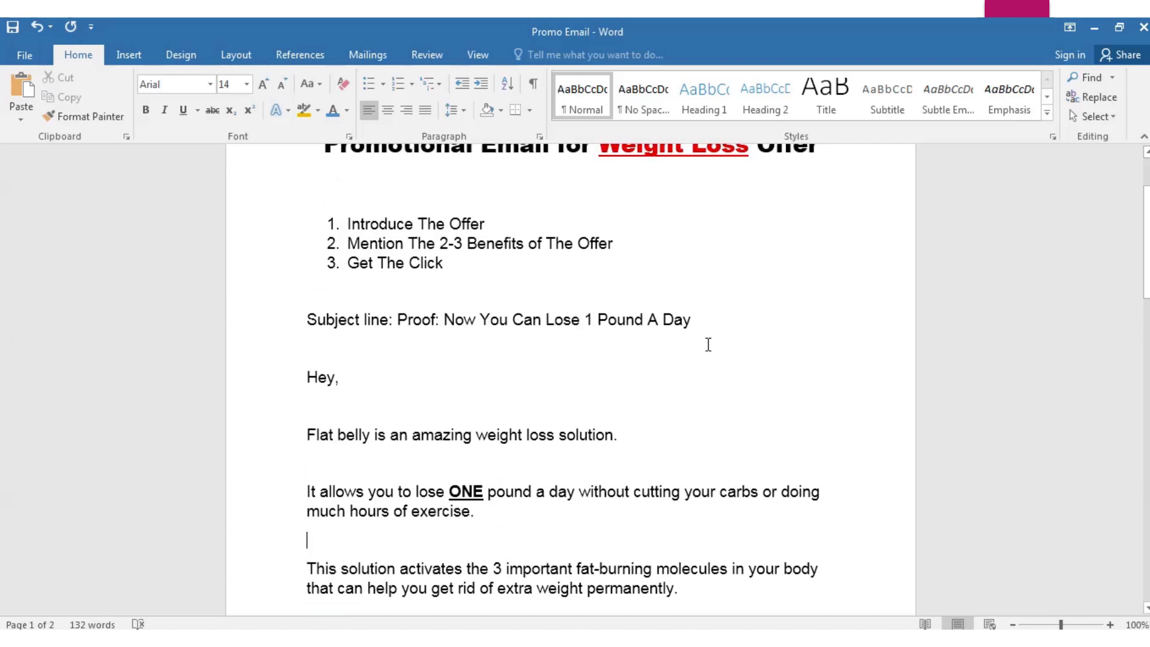
{"action": "scroll", "coordinate": [685, 390], "scroll_direction": "down", "scroll_amount": 8}
{"action": "scroll", "coordinate": [683, 393], "scroll_direction": "up", "scroll_amount": 5}
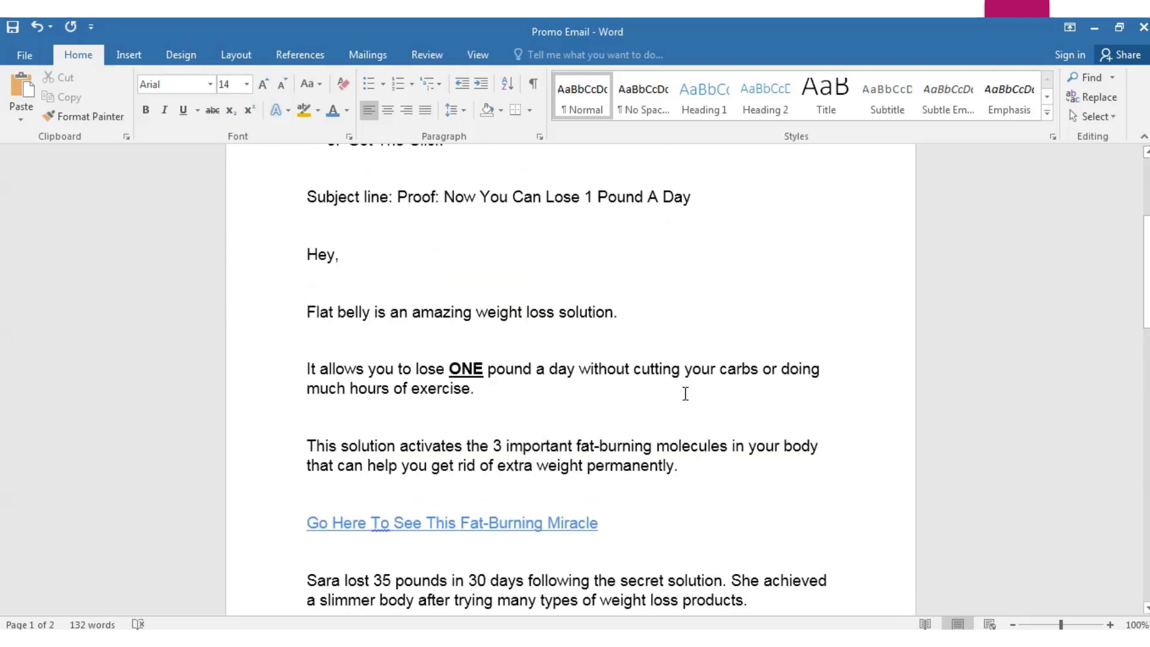
{"action": "scroll", "coordinate": [686, 394], "scroll_direction": "up", "scroll_amount": 2}
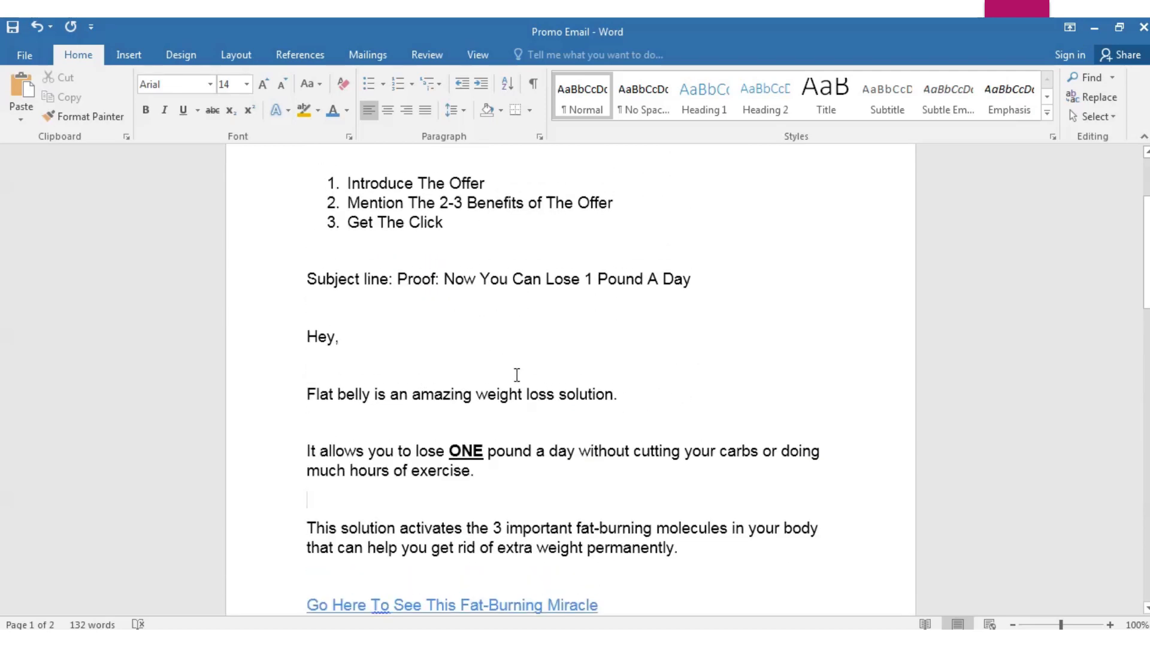
{"action": "scroll", "coordinate": [606, 324], "scroll_direction": "down", "scroll_amount": 8}
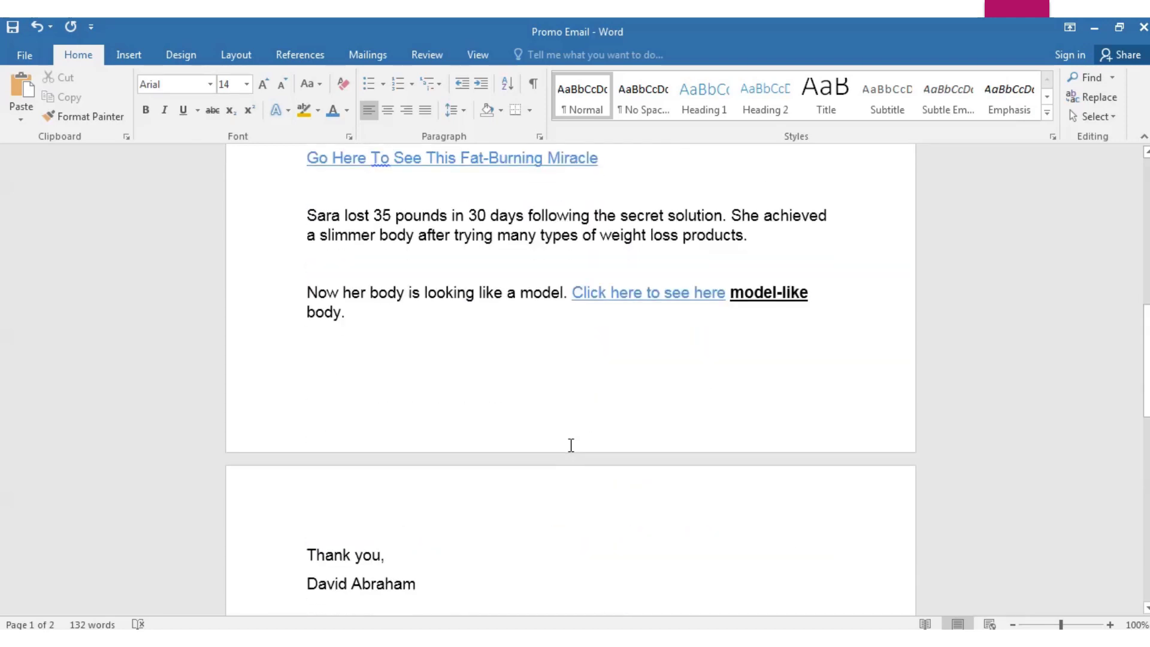
{"action": "scroll", "coordinate": [571, 445], "scroll_direction": "up", "scroll_amount": 8}
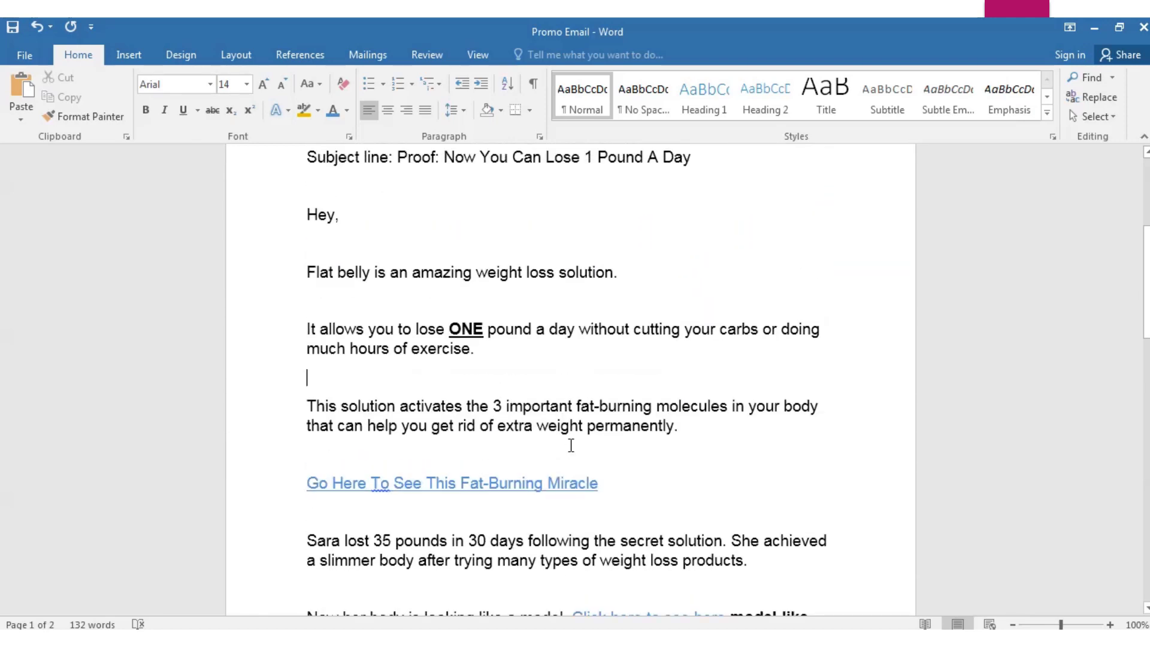
{"action": "scroll", "coordinate": [570, 445], "scroll_direction": "up", "scroll_amount": 2}
{"action": "scroll", "coordinate": [571, 446], "scroll_direction": "up", "scroll_amount": 3}
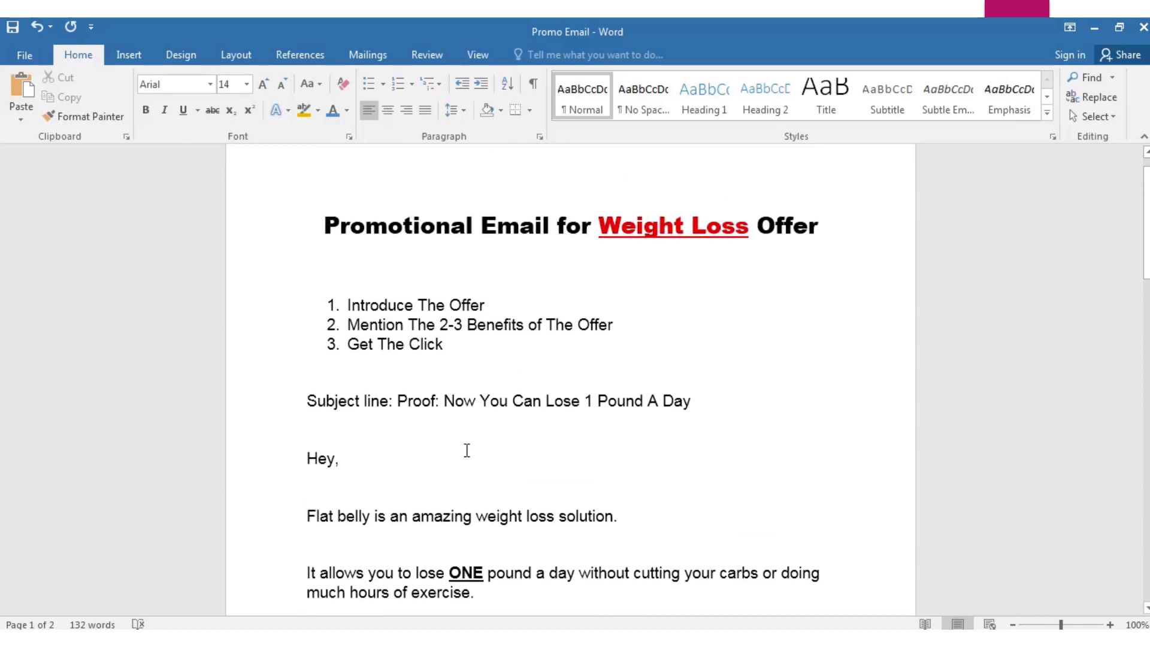
{"action": "scroll", "coordinate": [333, 482], "scroll_direction": "down", "scroll_amount": 6}
{"action": "left_click", "coordinate": [385, 304]}
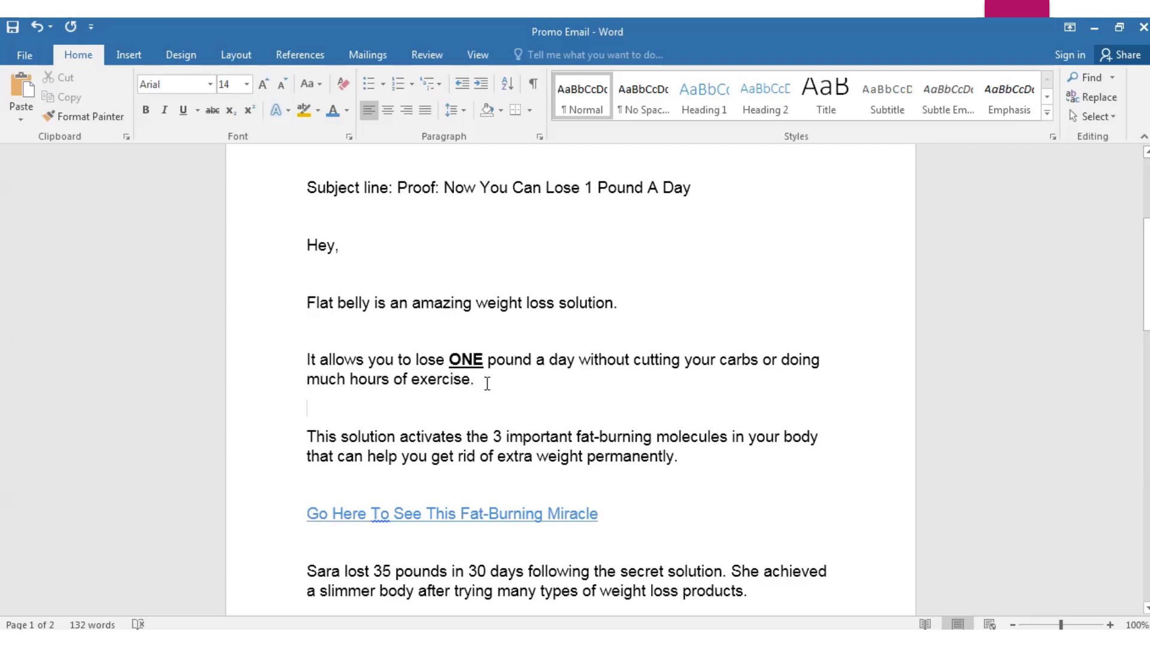
{"action": "left_click_drag", "start_coordinate": [480, 384], "coordinate": [309, 359]}
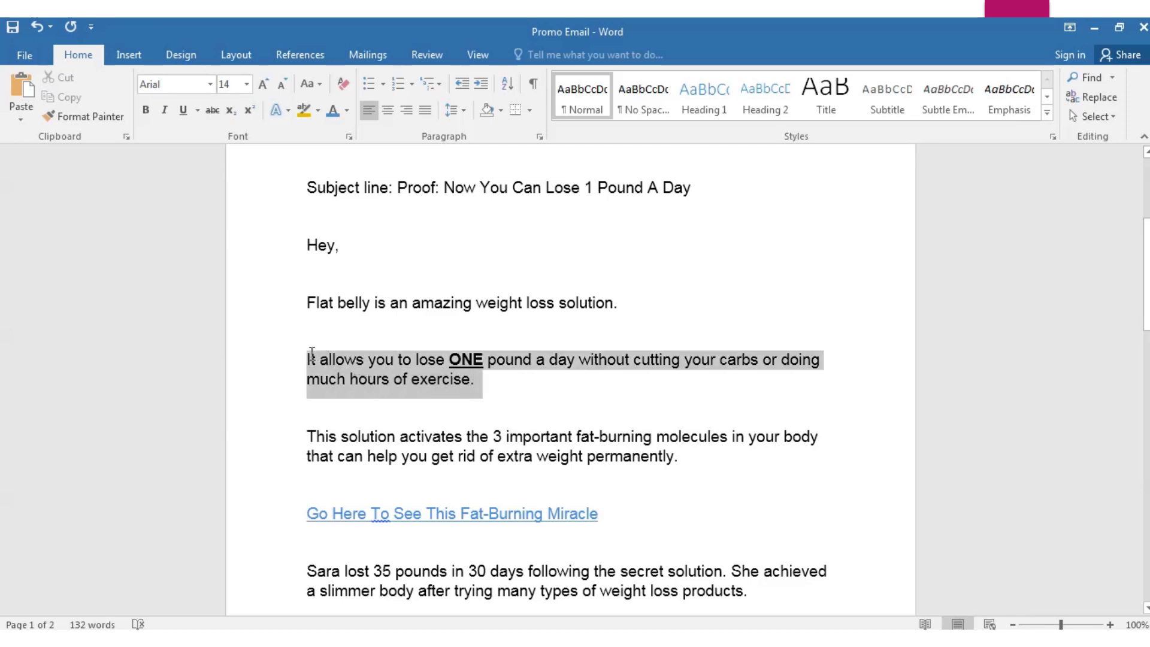
{"action": "left_click", "coordinate": [505, 390]}
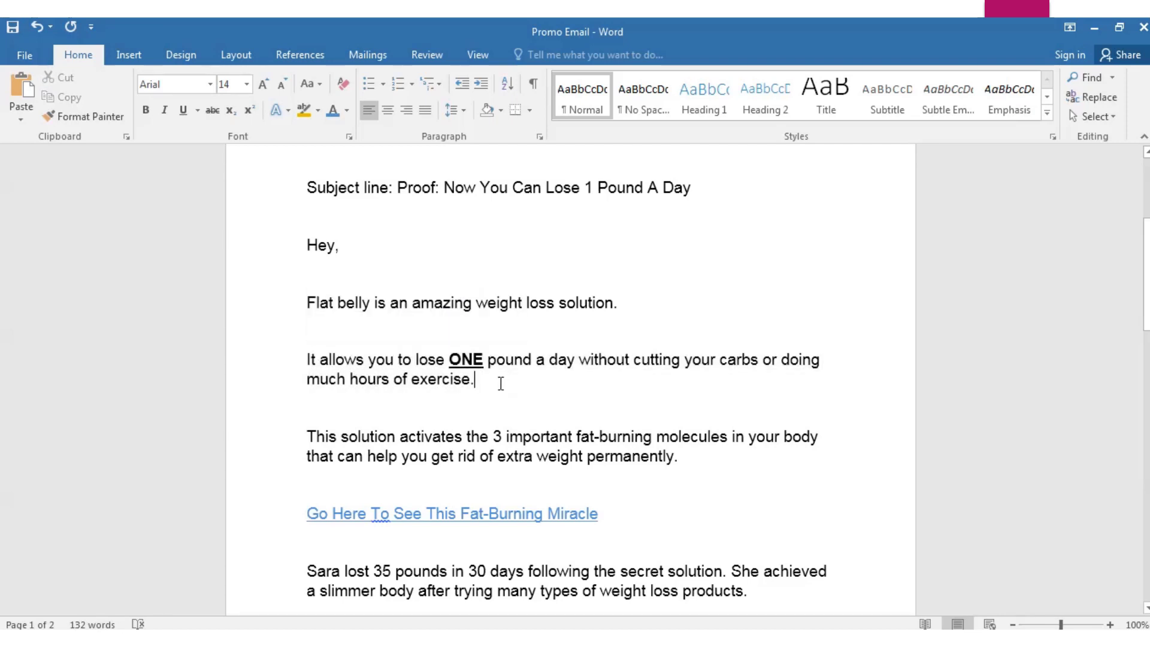
{"action": "left_click_drag", "start_coordinate": [474, 383], "coordinate": [310, 335]}
{"action": "left_click", "coordinate": [577, 380]}
{"action": "left_click_drag", "start_coordinate": [691, 464], "coordinate": [309, 438]}
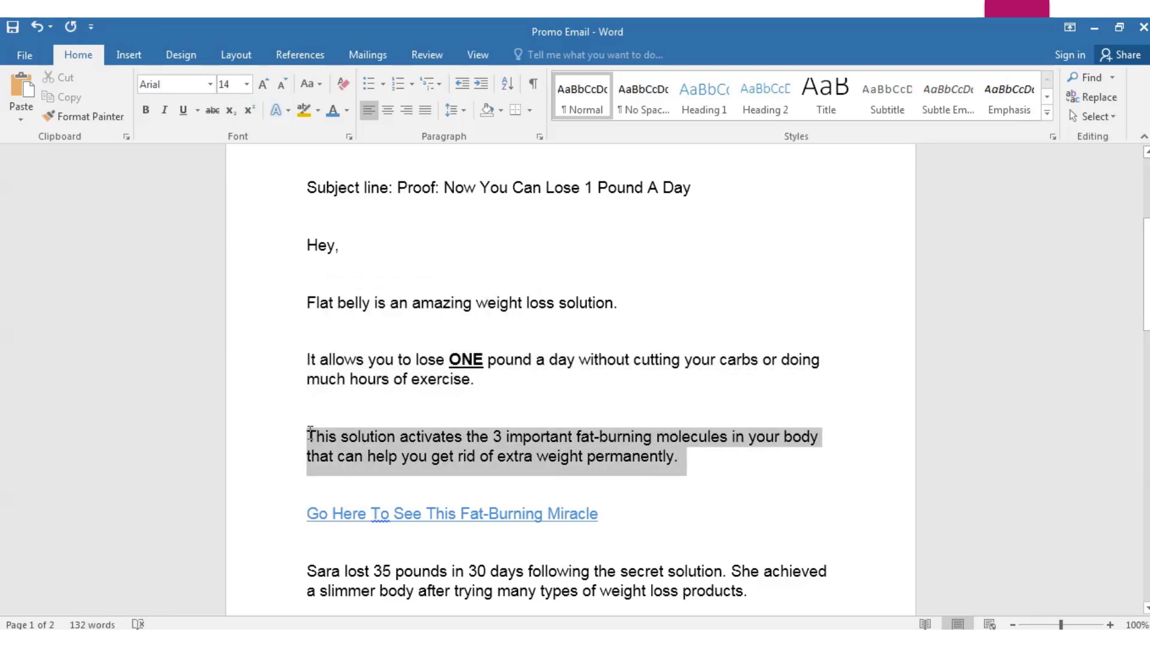
{"action": "left_click", "coordinate": [274, 419]}
{"action": "scroll", "coordinate": [524, 440], "scroll_direction": "down", "scroll_amount": 3}
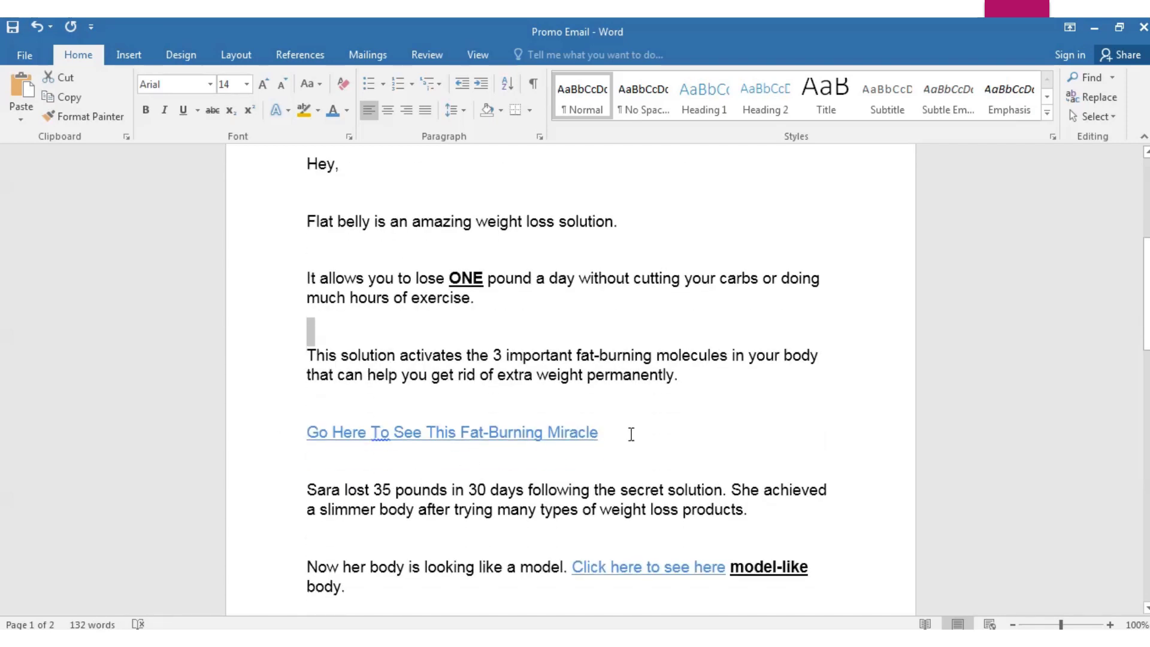
{"action": "scroll", "coordinate": [757, 503], "scroll_direction": "down", "scroll_amount": 3}
{"action": "left_click", "coordinate": [763, 429]}
{"action": "left_click_drag", "start_coordinate": [757, 429], "coordinate": [303, 408]}
{"action": "left_click", "coordinate": [249, 396]}
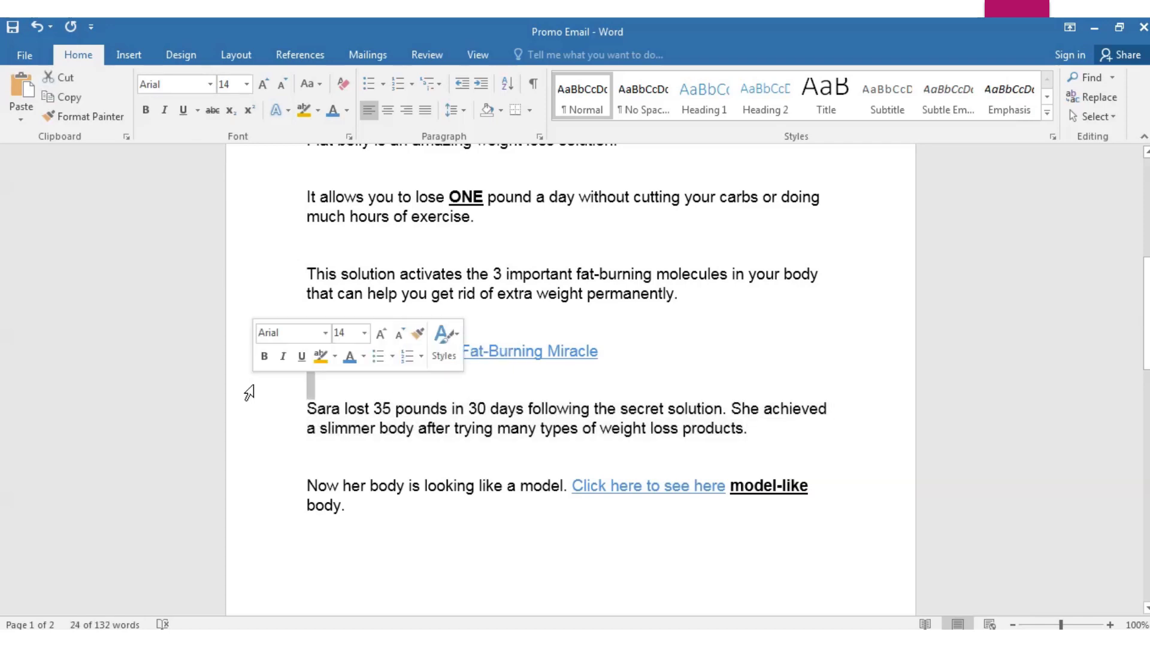
{"action": "scroll", "coordinate": [385, 488], "scroll_direction": "down", "scroll_amount": 15}
{"action": "scroll", "coordinate": [389, 491], "scroll_direction": "up", "scroll_amount": 19}
{"action": "scroll", "coordinate": [390, 491], "scroll_direction": "up", "scroll_amount": 5}
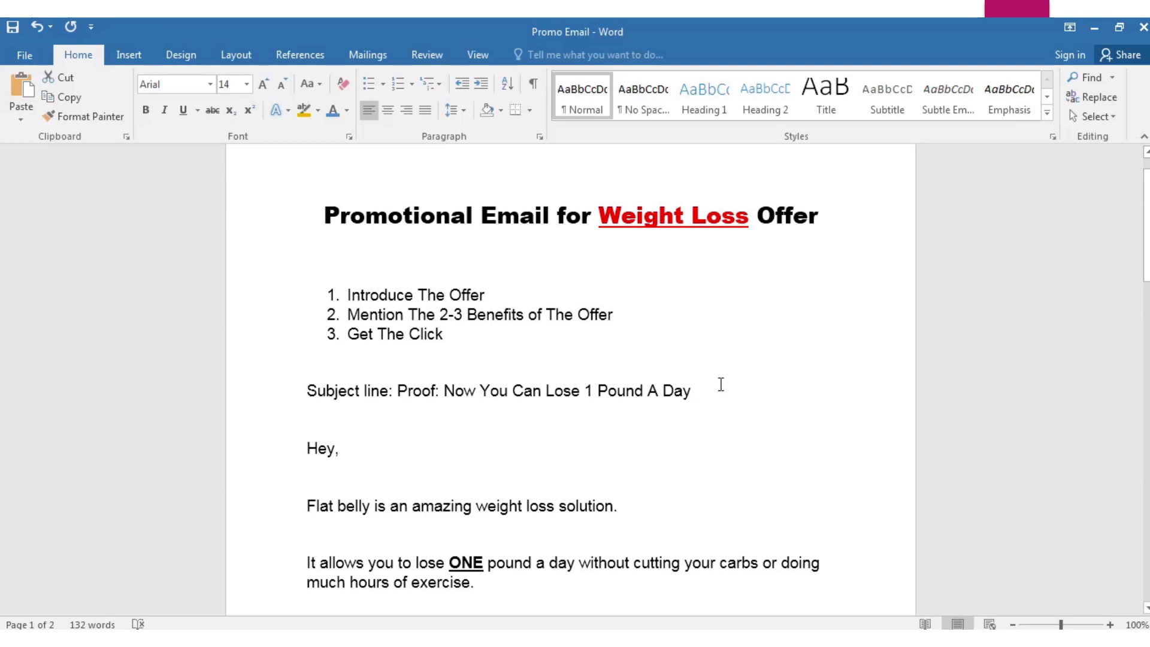
{"action": "scroll", "coordinate": [724, 315], "scroll_direction": "up", "scroll_amount": 1}
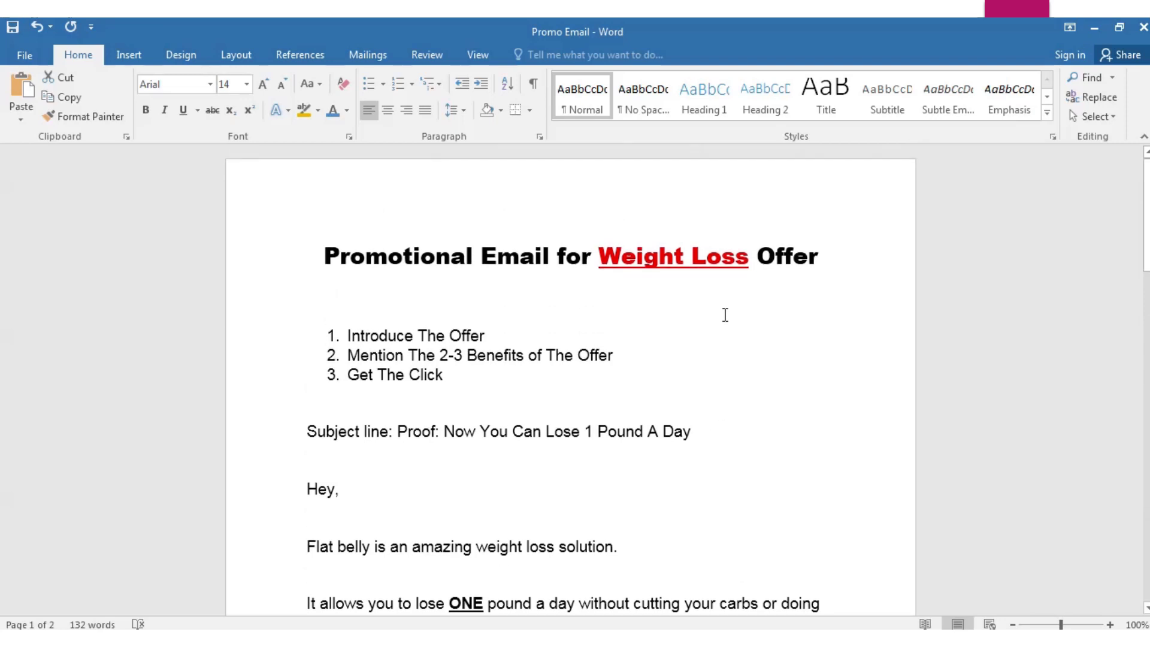